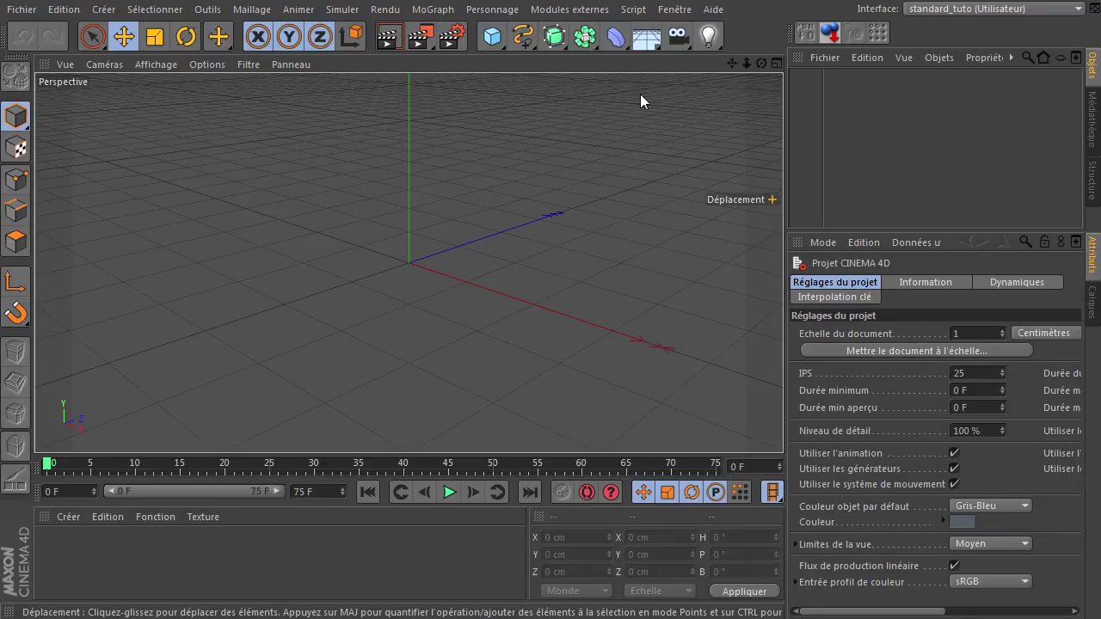
Open the Picture Viewer and display the whole rendu3danaglyphe render
left_click(674, 10)
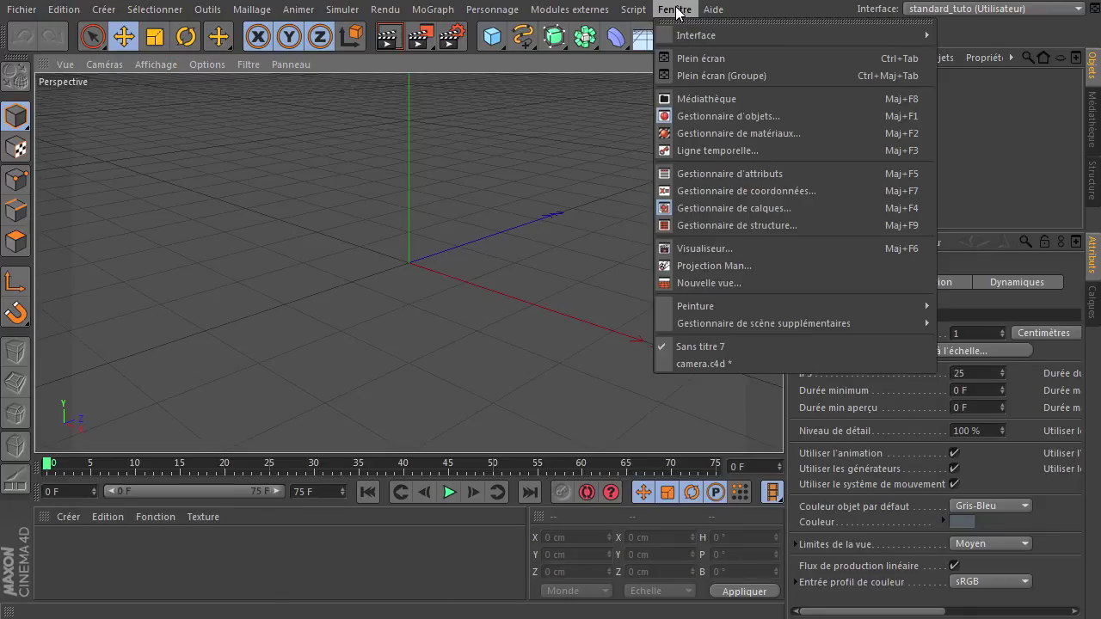
mouse_move(708, 324)
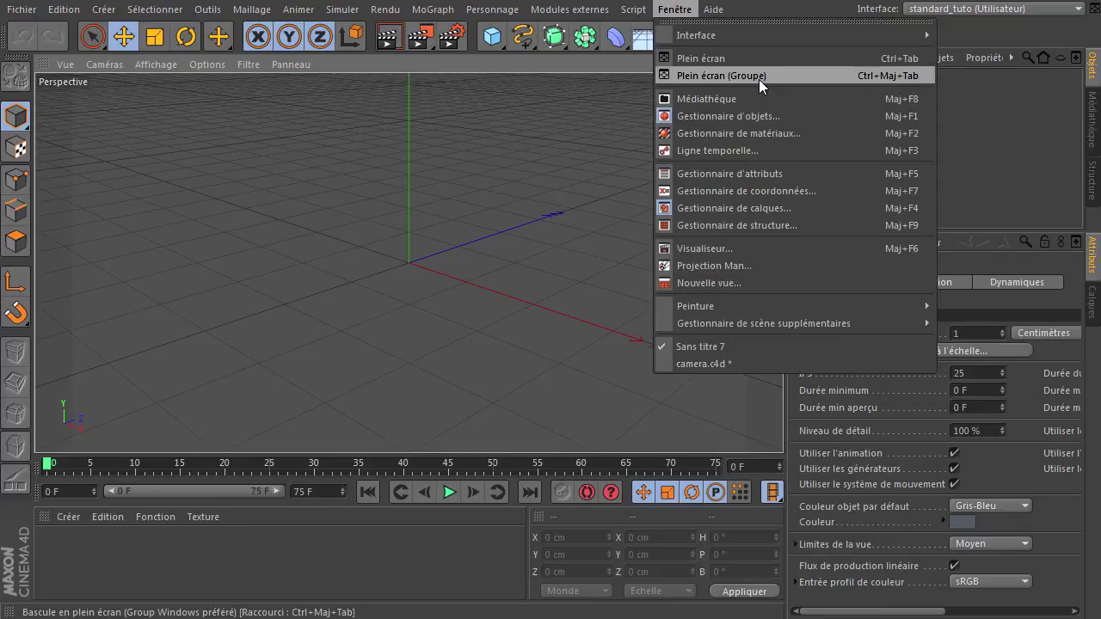
left_click(741, 249)
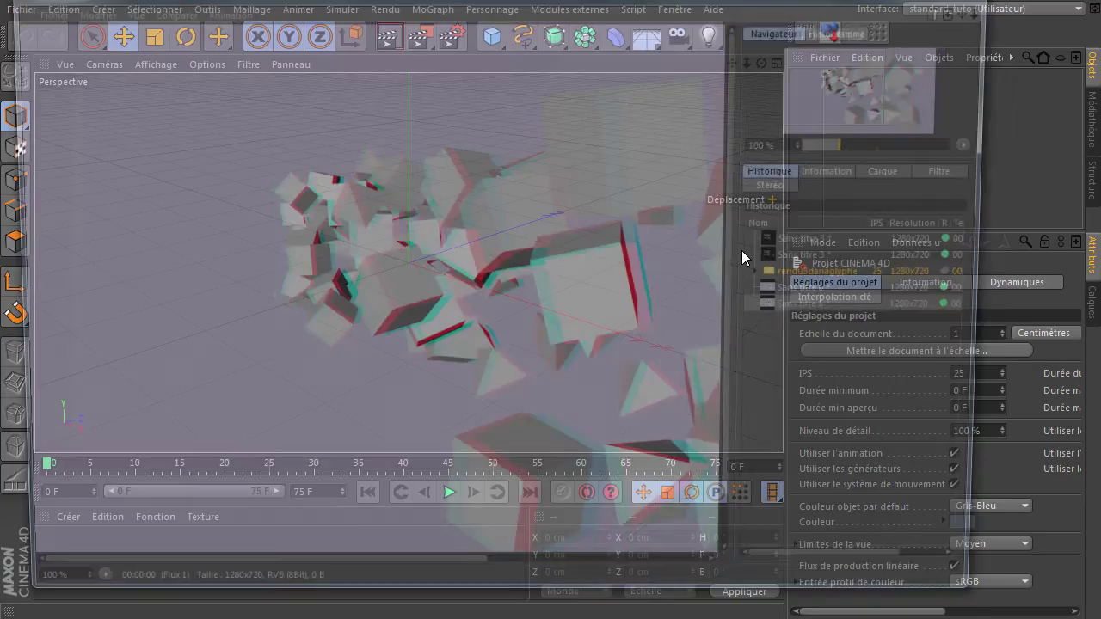
left_click(787, 277)
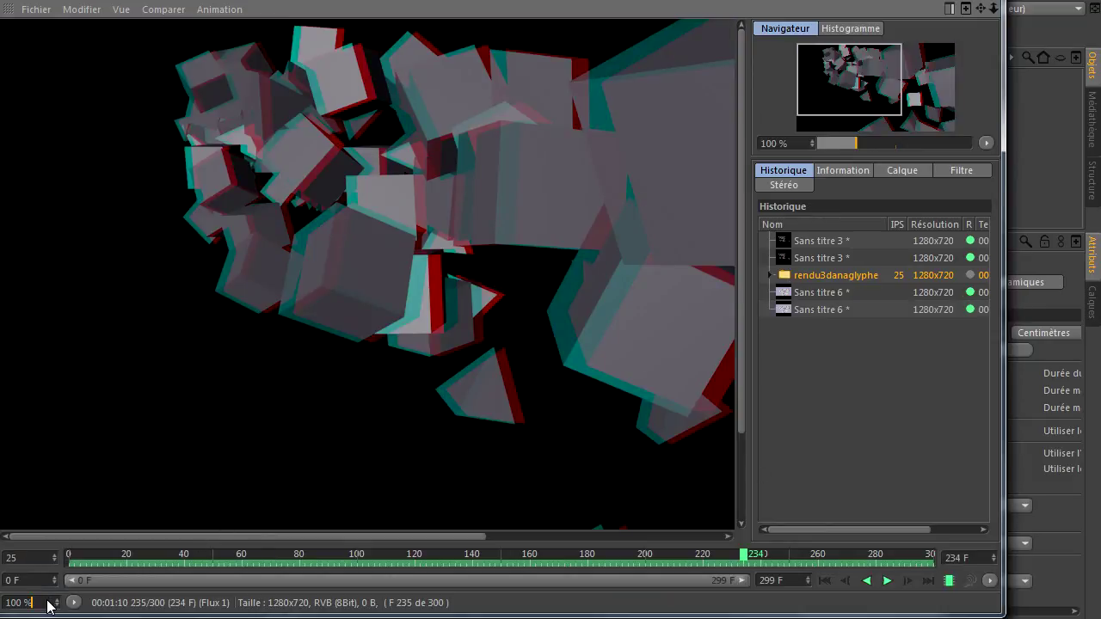
scroll(142, 420, "down", 1)
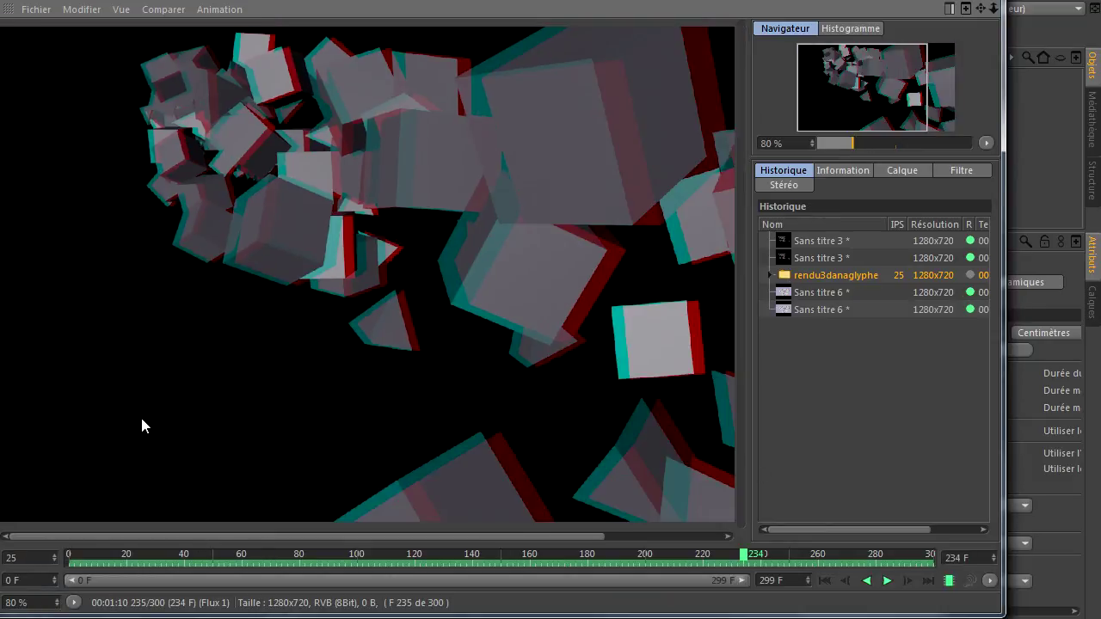
scroll(142, 426, "down", 1)
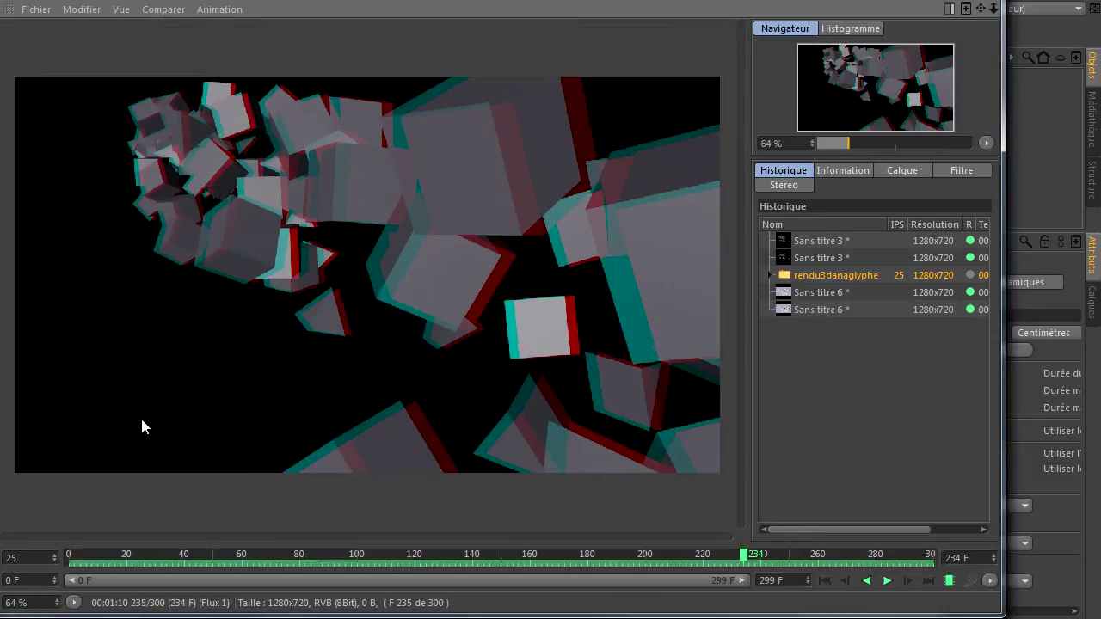
Play the anaglyph animation from its first frame, pause it to examine the 3D effect, and close the viewer
left_click(825, 582)
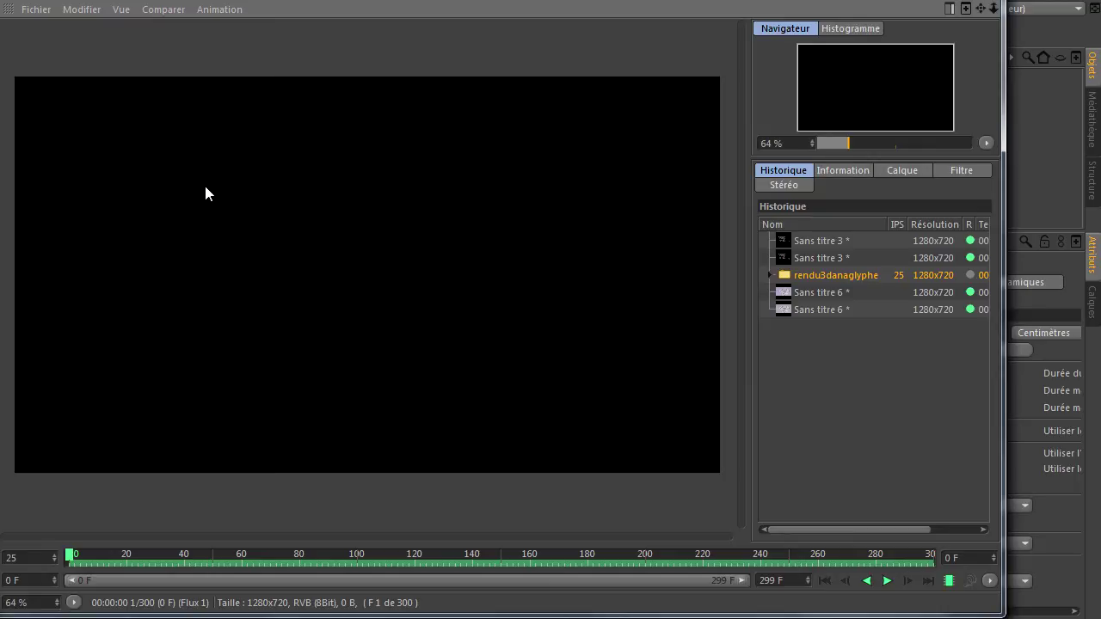
left_click(887, 582)
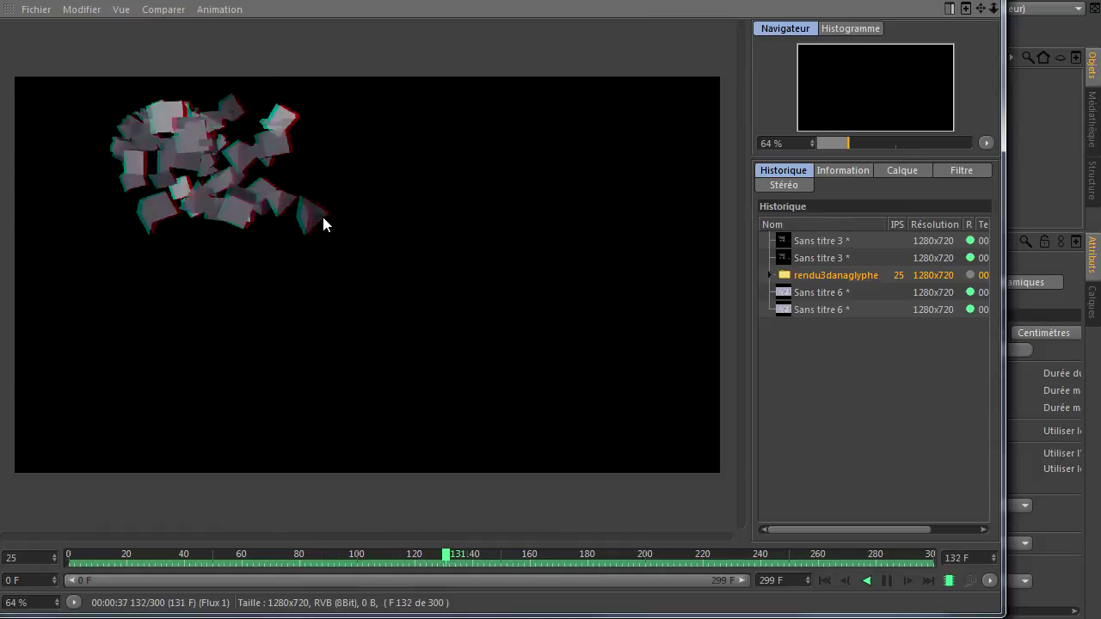
left_click(889, 583)
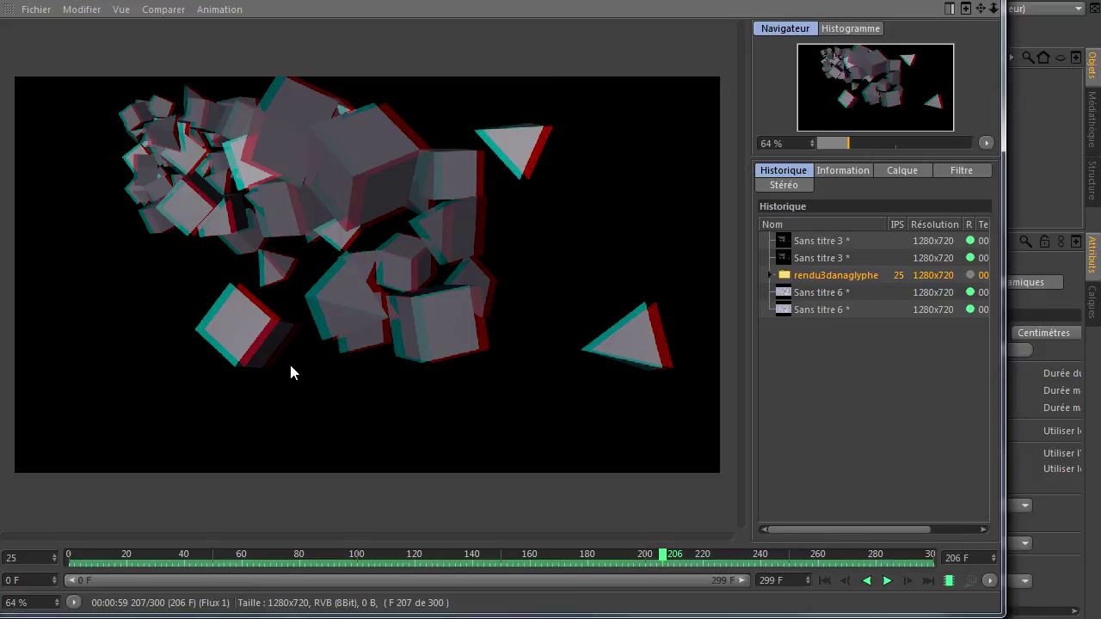
left_click(887, 582)
left_click(887, 581)
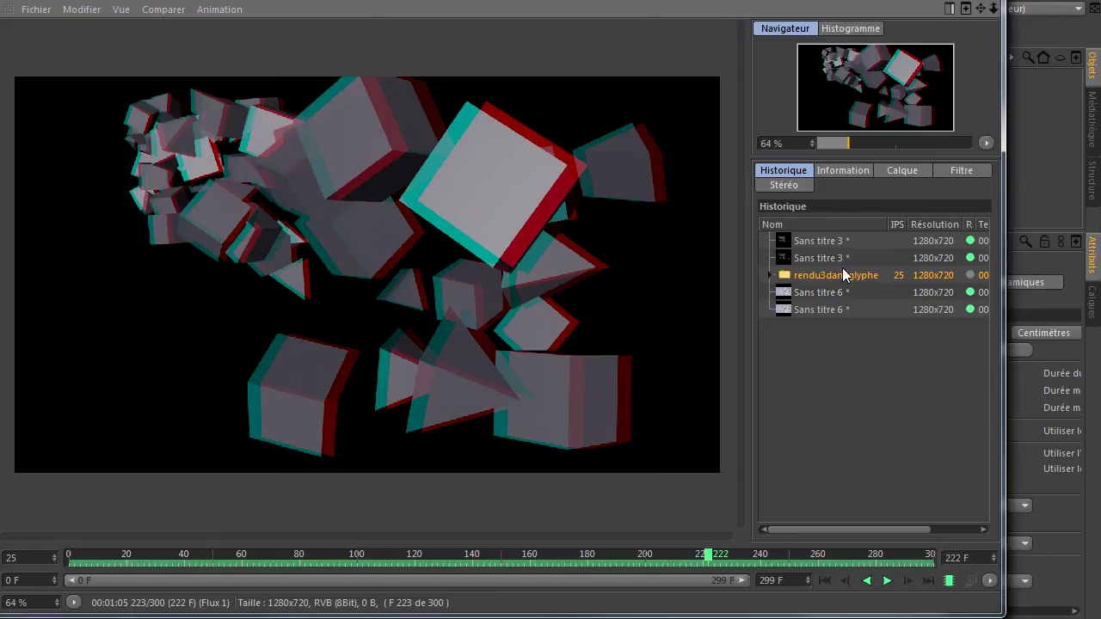
left_click(1097, 236)
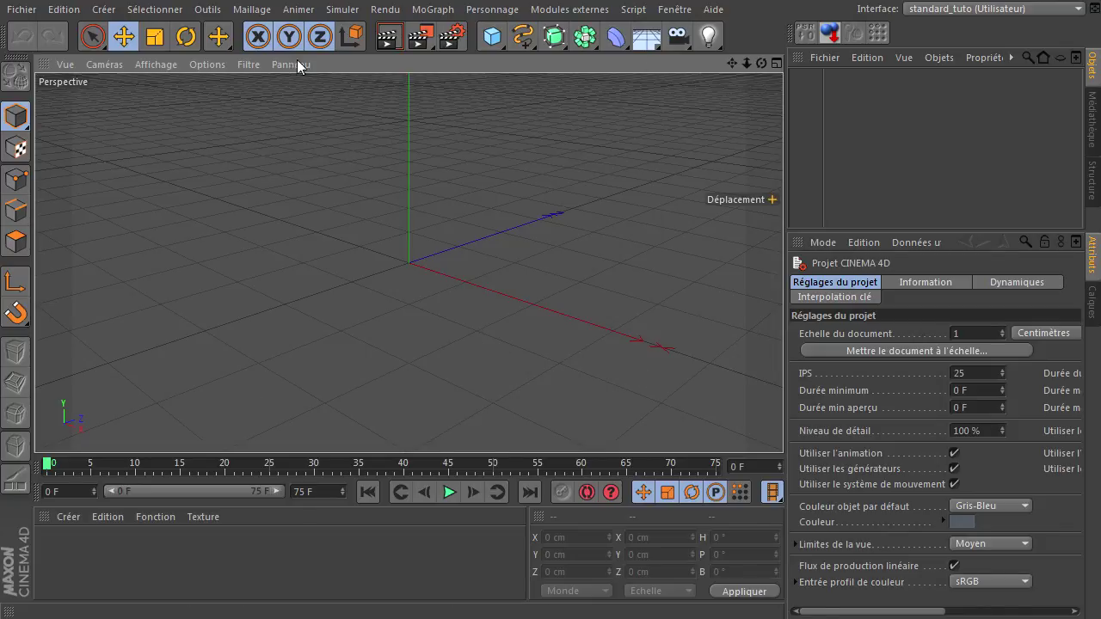
Add a particle emitter to the scene and set its X and Y size to 200 cm each
left_click(343, 10)
mouse_move(375, 77)
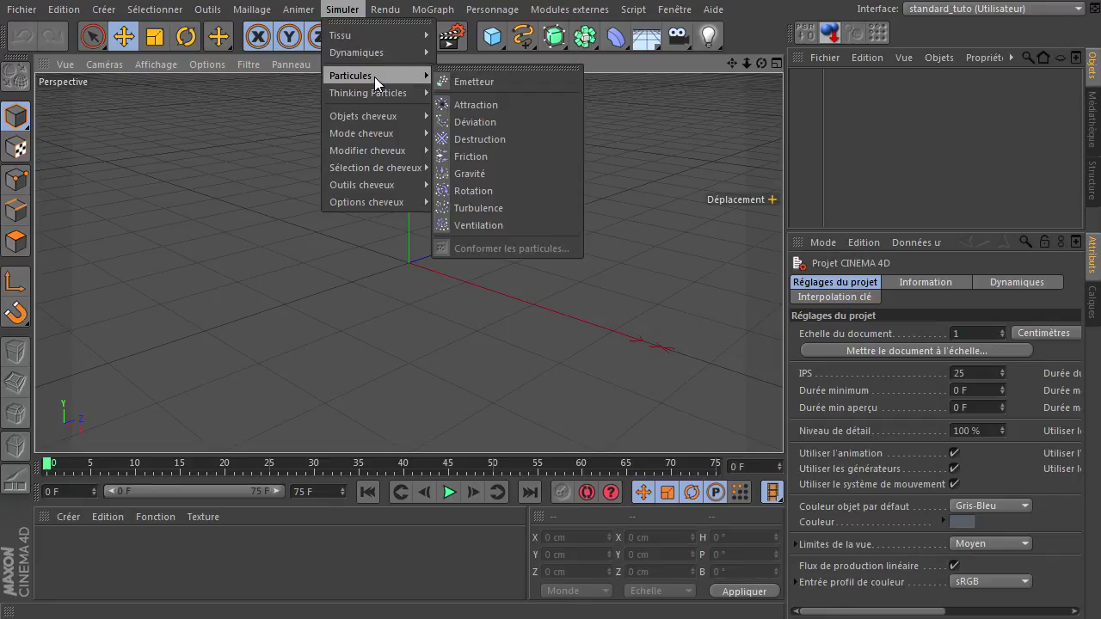
left_click(485, 77)
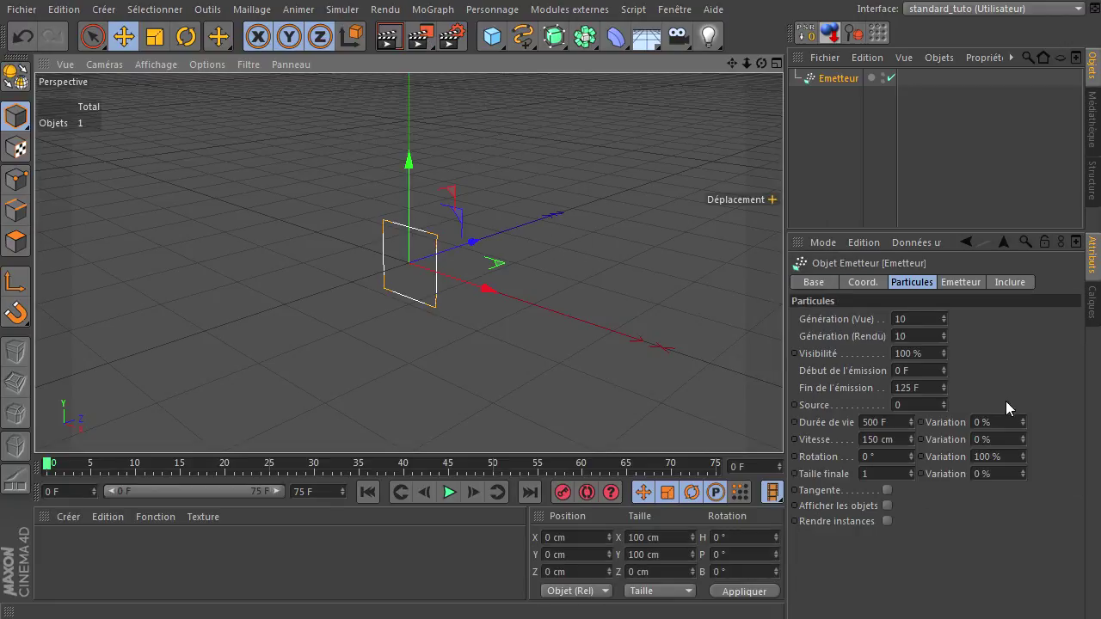
left_click(960, 285)
double_click(901, 337)
type("200")
double_click(899, 353)
type("200")
key("Return")
left_click(909, 282)
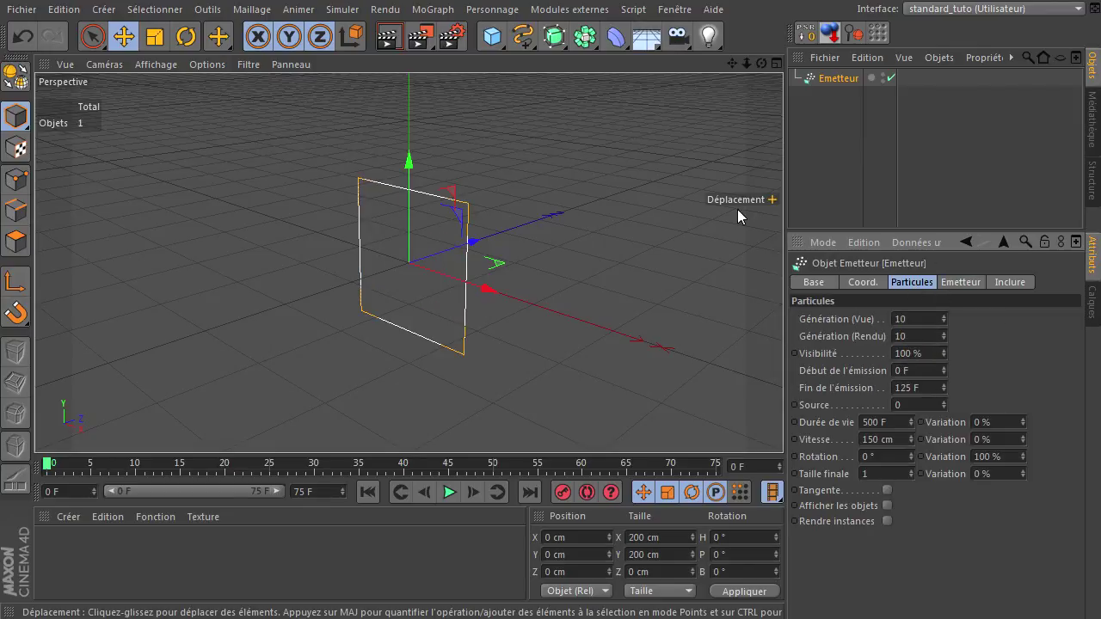
Add a cube and a pyramid primitive to the scene
left_click(492, 37)
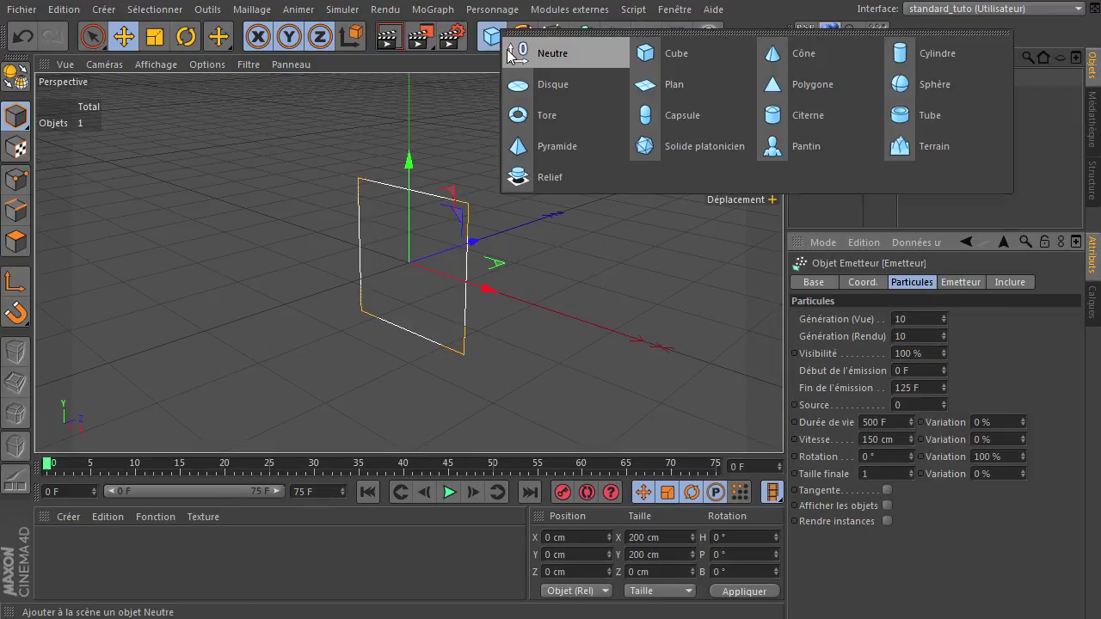
left_click(715, 55)
left_click(492, 37)
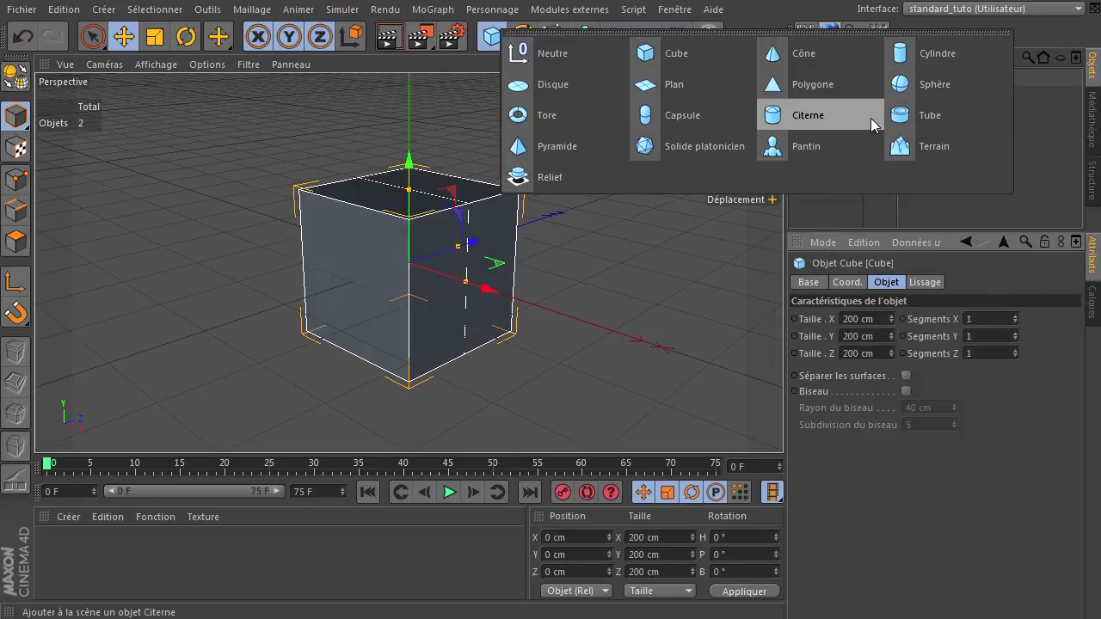
left_click(578, 143)
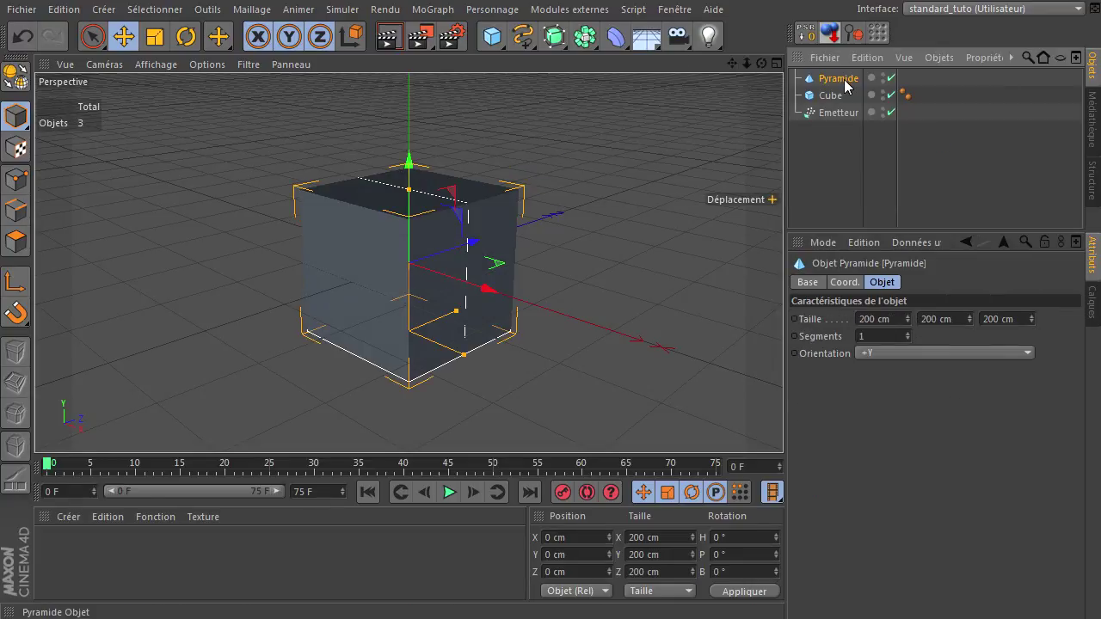
Set all three dimensions of the pyramid to 40 cm
double_click(886, 319)
type("40")
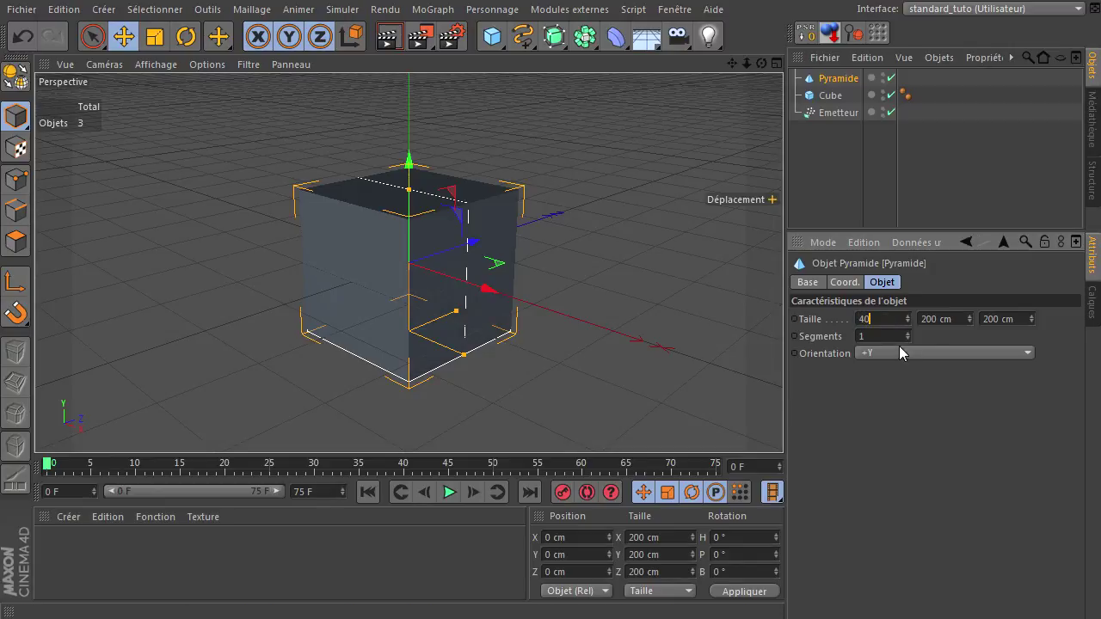
key("Return")
double_click(957, 318)
type("40")
key("Tab")
type("40")
key("Return")
Set the cube's X, Y and Z size to 40 cm
left_click(827, 96)
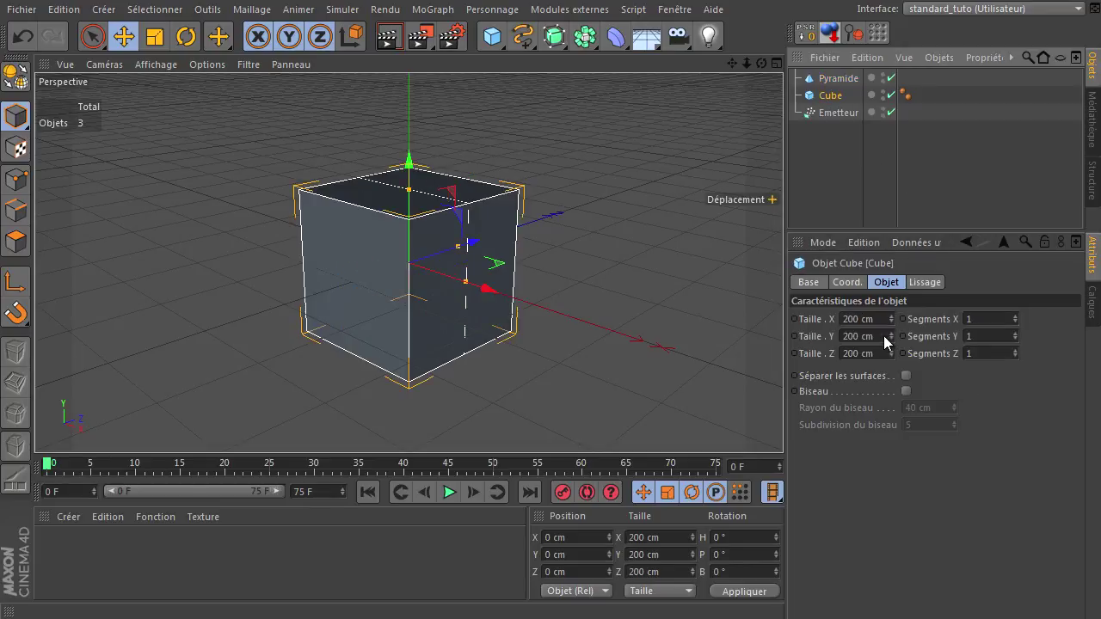
double_click(865, 319)
type("40")
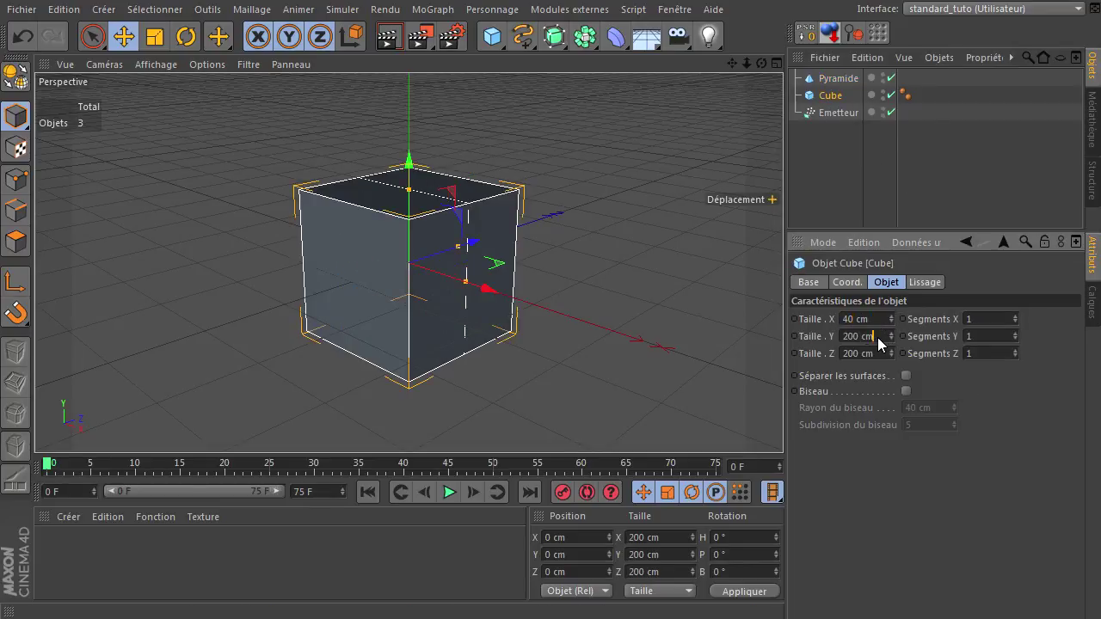
type("4")
type("40")
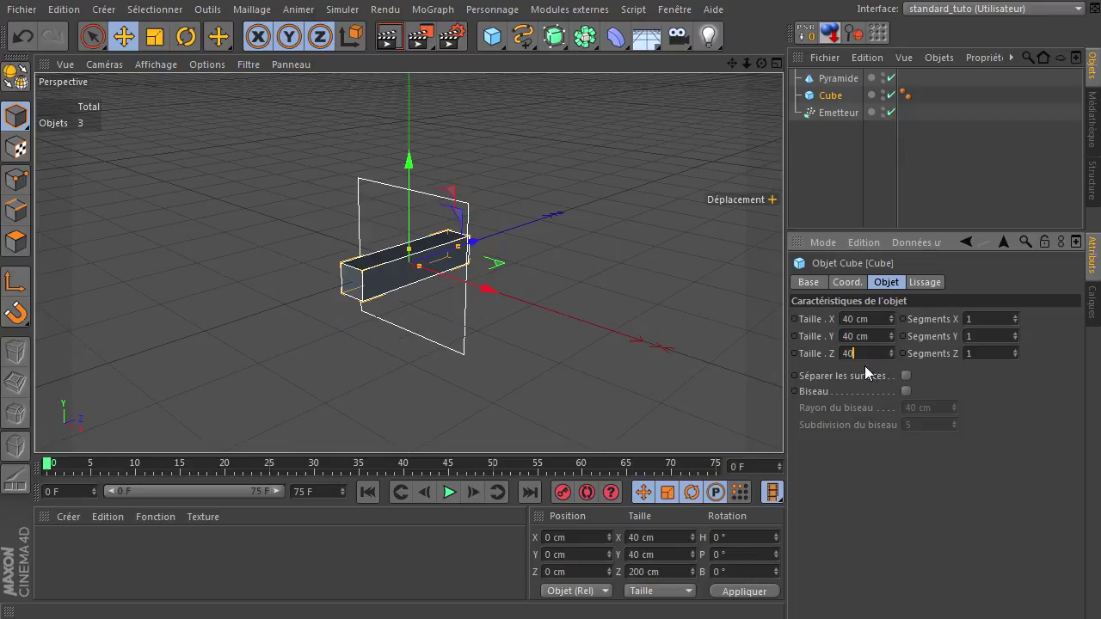
key("Return")
Make the pyramid and cube children of the emitter and enable Afficher les objets for its particles
left_click_drag(909, 83, 830, 109)
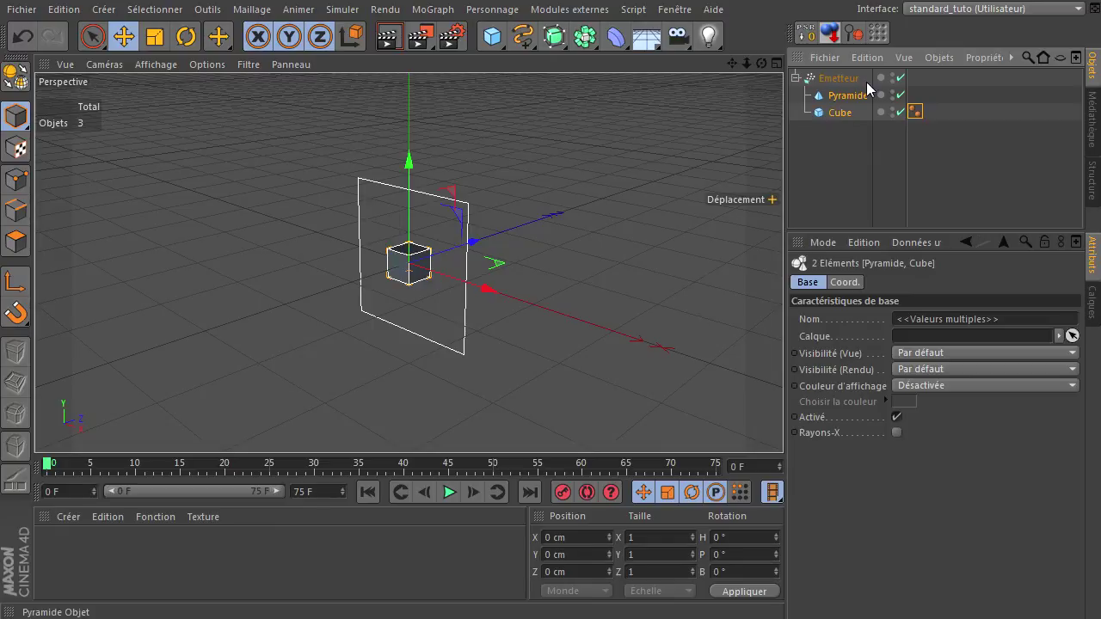
left_click(848, 77)
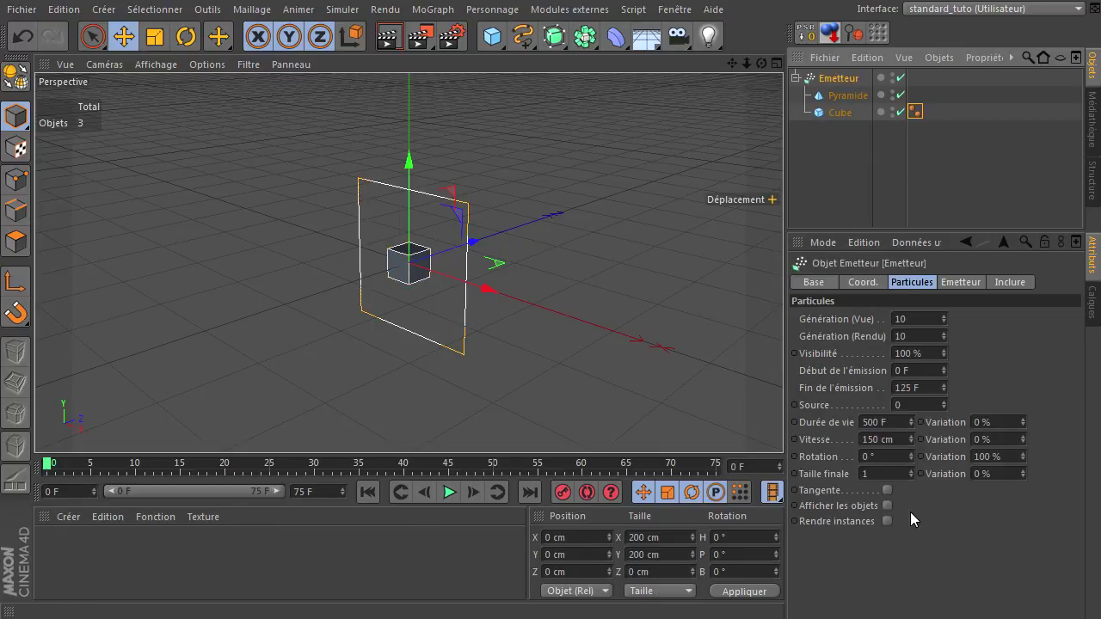
left_click(886, 506)
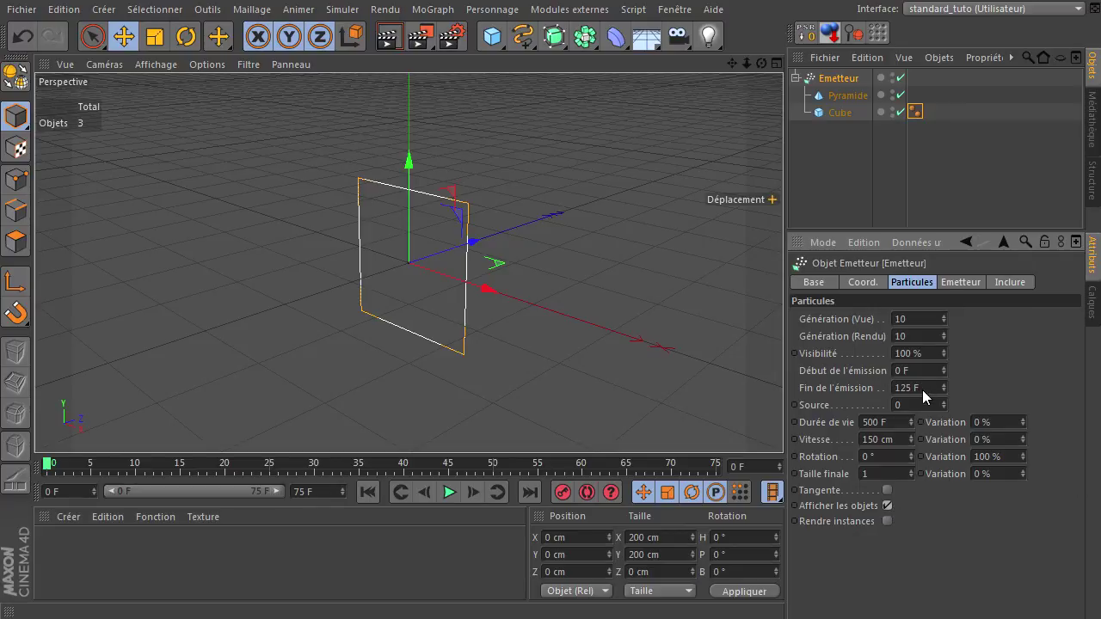
Set the animation's end to frame 299 and extend the timeline preview range to its full length
left_click(321, 492)
type("299")
key("Return")
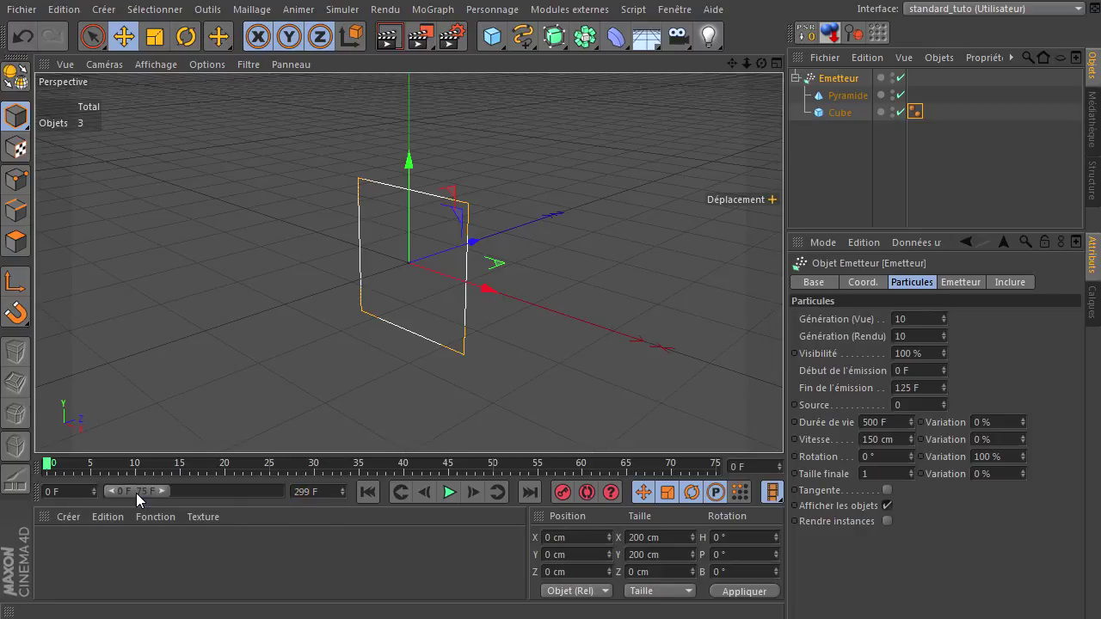
left_click_drag(166, 490, 386, 493)
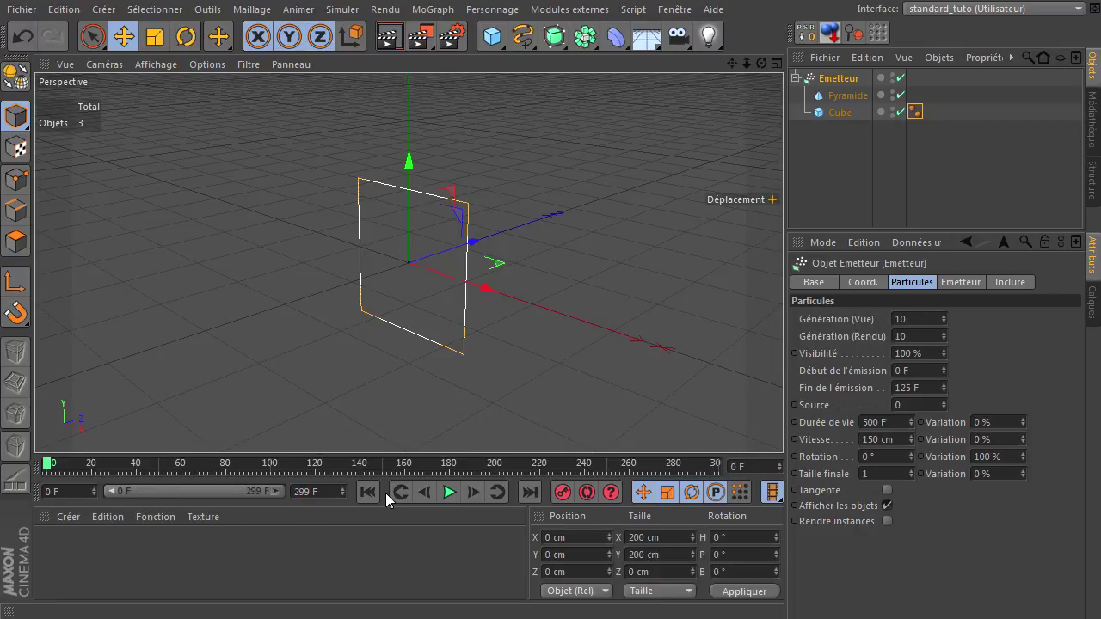
Set the emitter's emission end to 399 F, particle speed to 250 cm and rotation to 180°
left_click(924, 390)
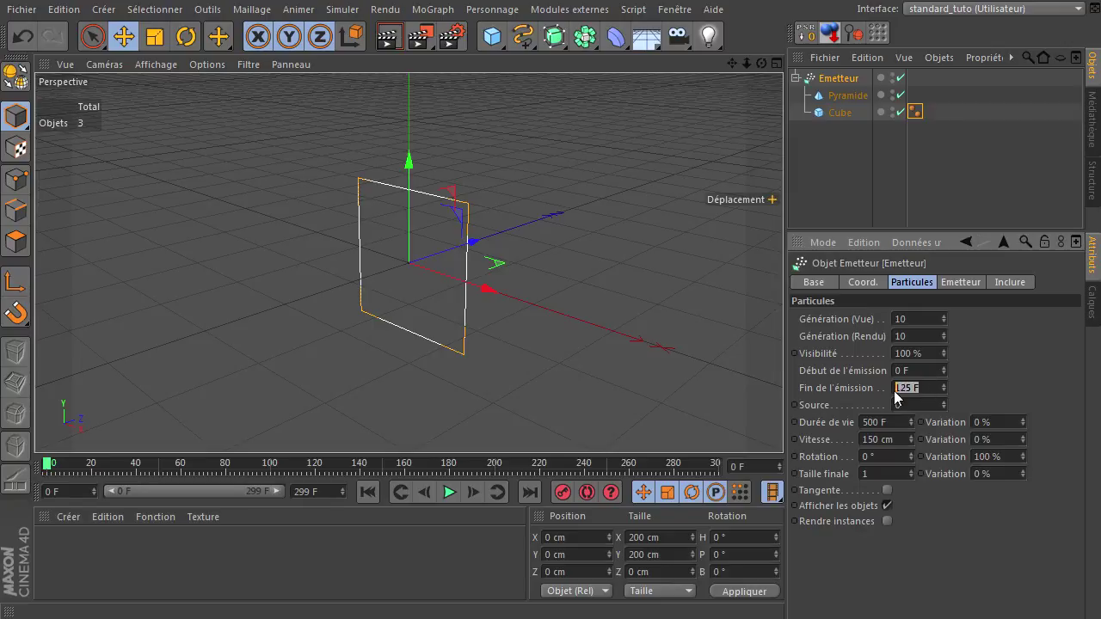
type("399")
key("Return")
type("250")
left_click(895, 460)
type("180")
Frame the emitter so its particles fly toward the viewer, and play the animation up to frame 267
left_click_drag(762, 64, 765, 412)
left_click_drag(747, 65, 783, 421)
mouse_move(742, 65)
left_mouse_down()
mouse_move(783, 422)
mouse_move(734, 62)
mouse_move(783, 422)
mouse_move(732, 71)
left_mouse_up()
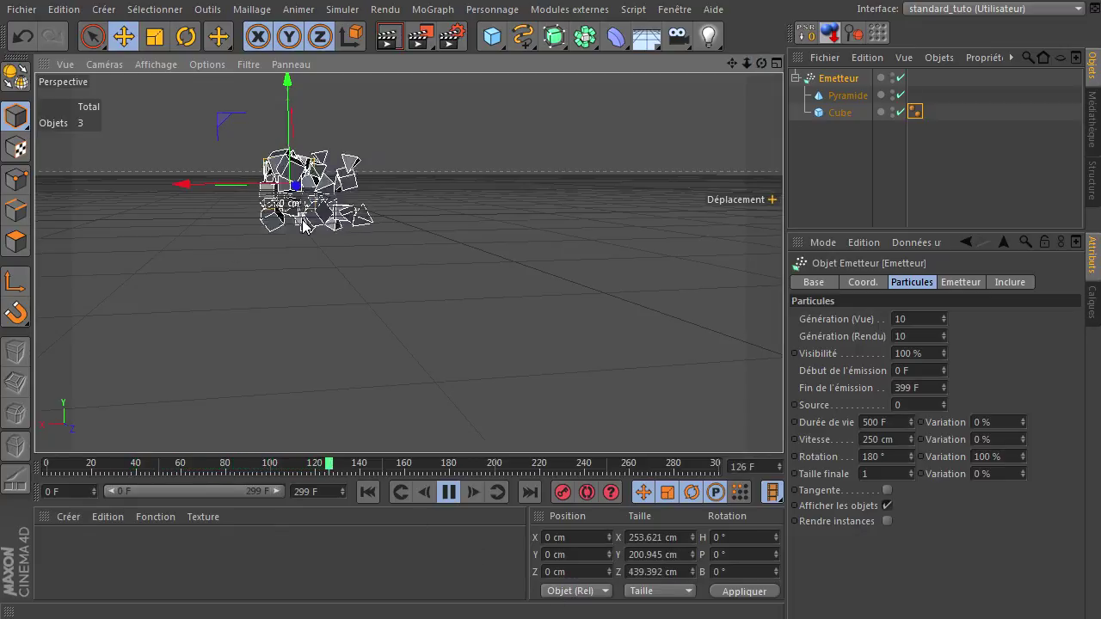
left_click(450, 491)
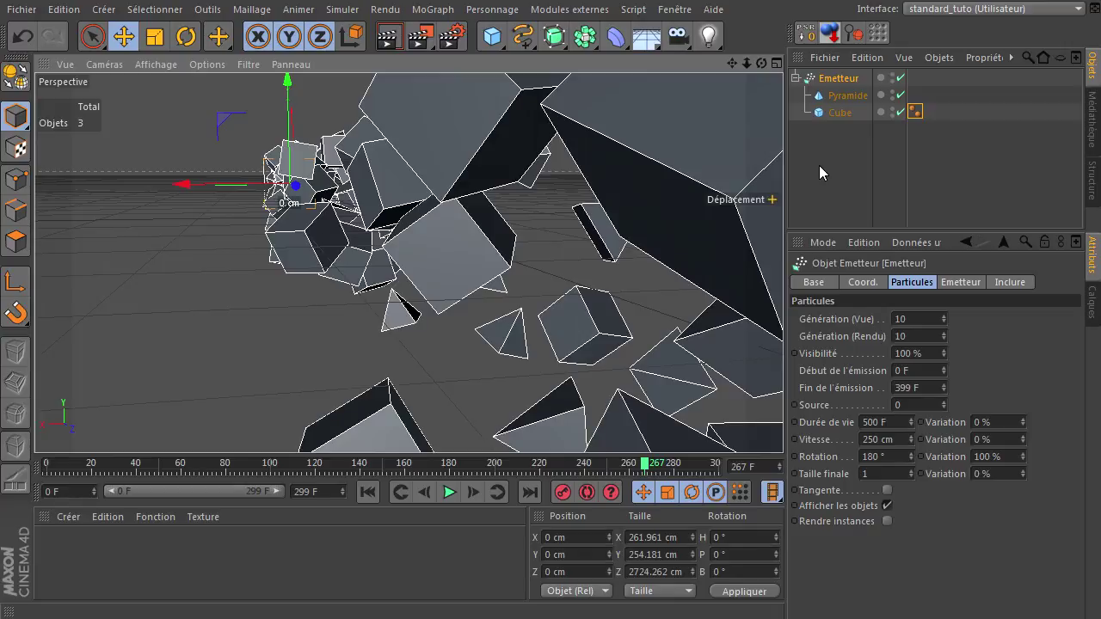
Create a stereo camera from the current view and lock it with a Protection tag
left_click(680, 43)
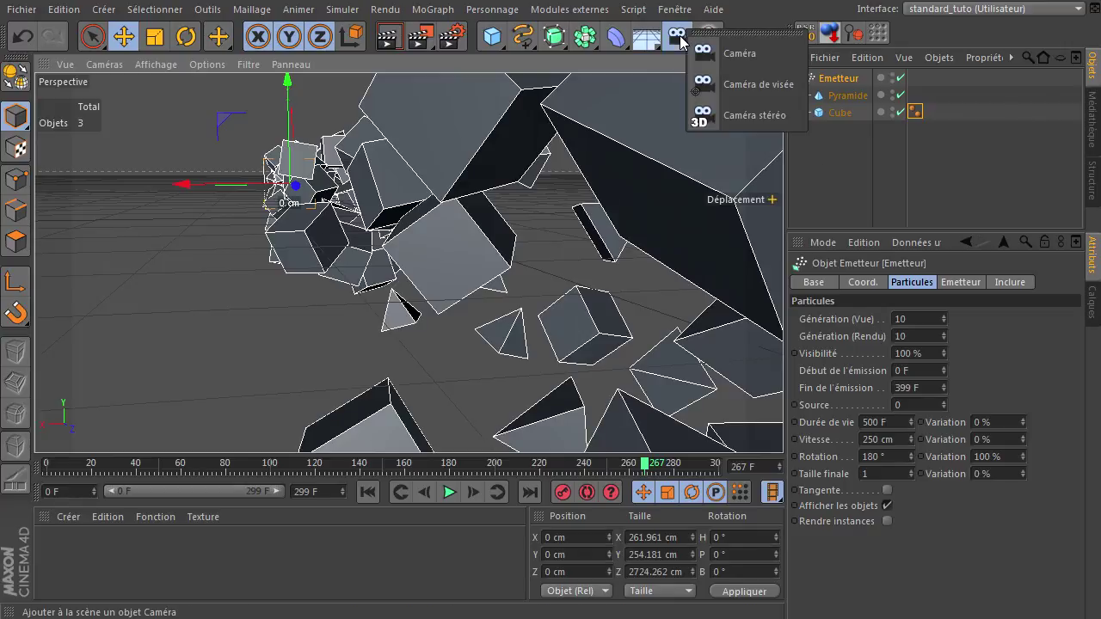
left_click(738, 119)
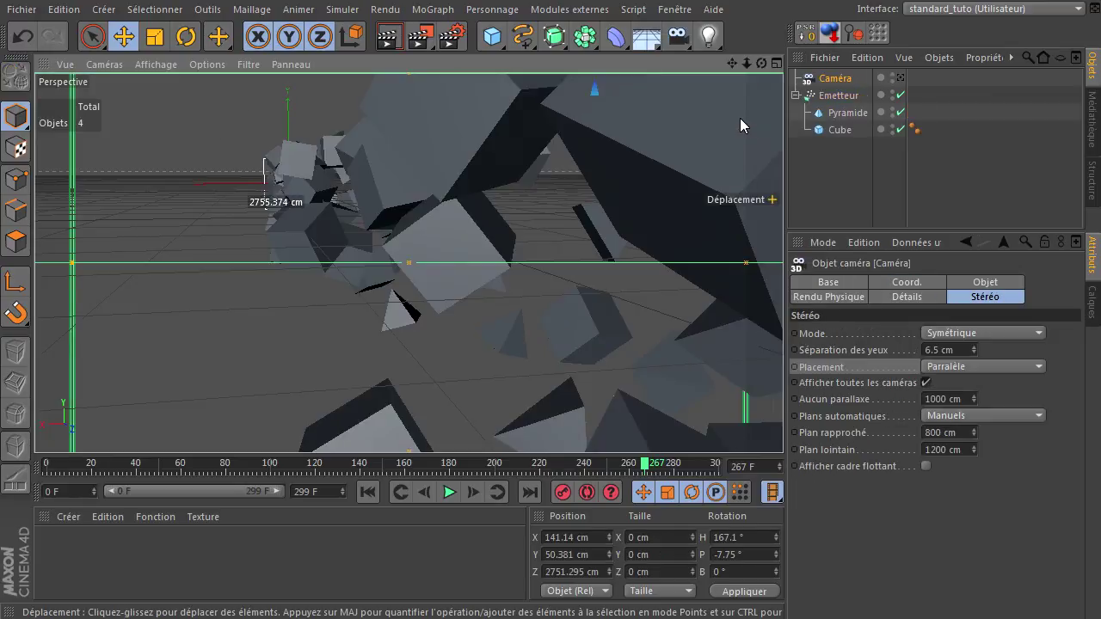
right_click(843, 79)
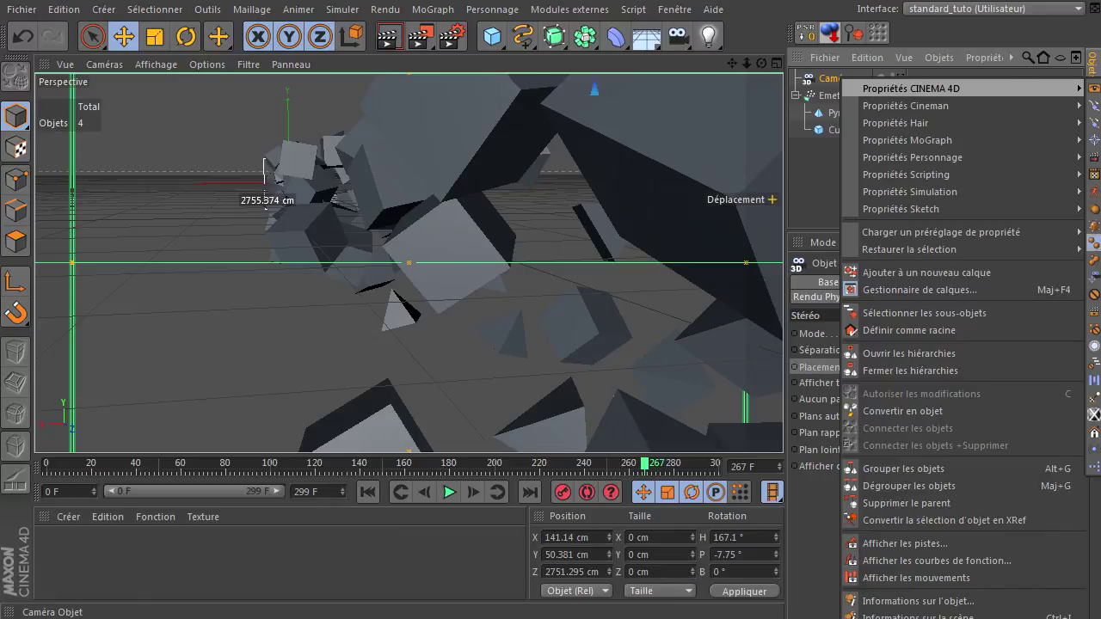
left_click(1095, 293)
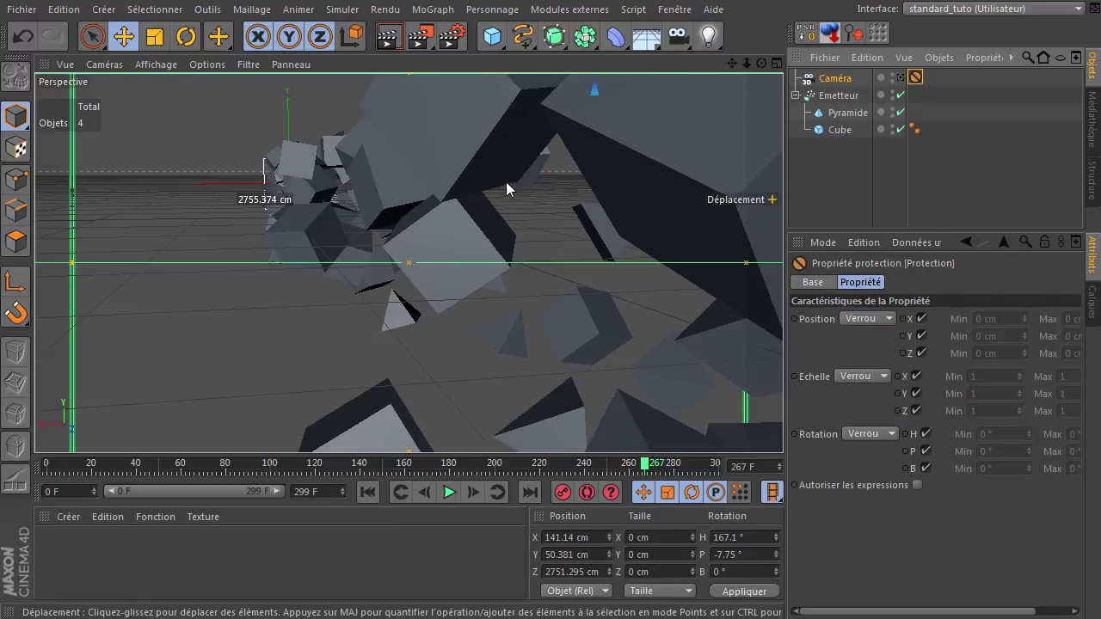
left_click(816, 208)
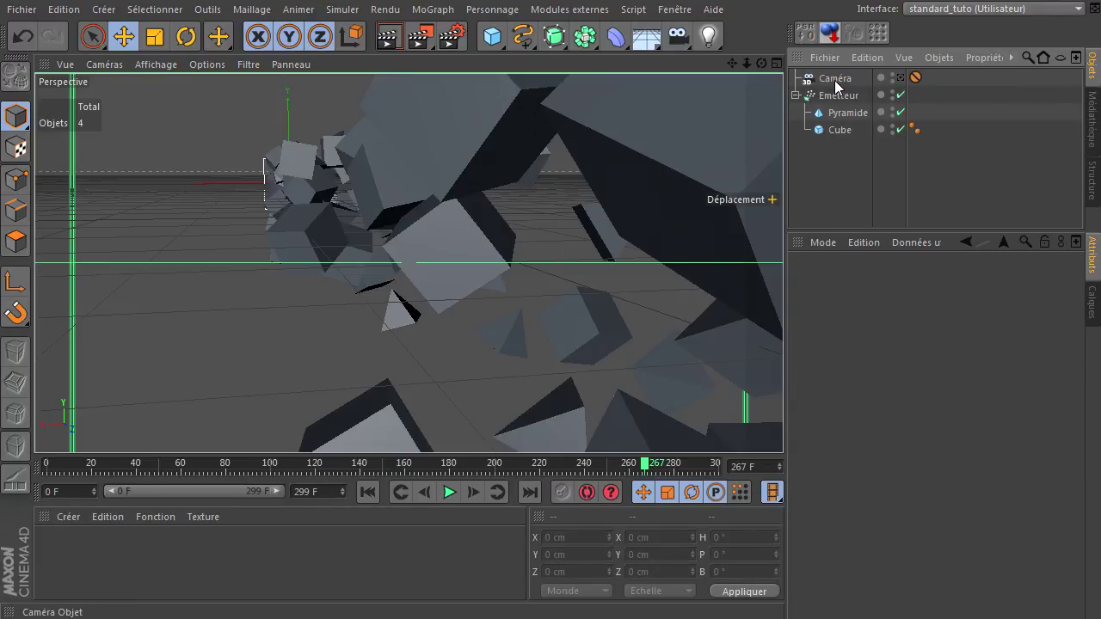
Examine the stereo camera and its view planes from the side of the particle stream
left_click_drag(762, 64, 785, 422)
mouse_move(733, 62)
left_mouse_down()
mouse_move(783, 422)
mouse_move(736, 69)
mouse_move(742, 78)
left_mouse_up()
left_click_drag(783, 421, 784, 421)
mouse_move(733, 64)
left_mouse_down()
mouse_move(783, 422)
mouse_move(734, 62)
mouse_move(782, 422)
mouse_move(745, 62)
mouse_move(783, 422)
mouse_move(735, 65)
left_mouse_up()
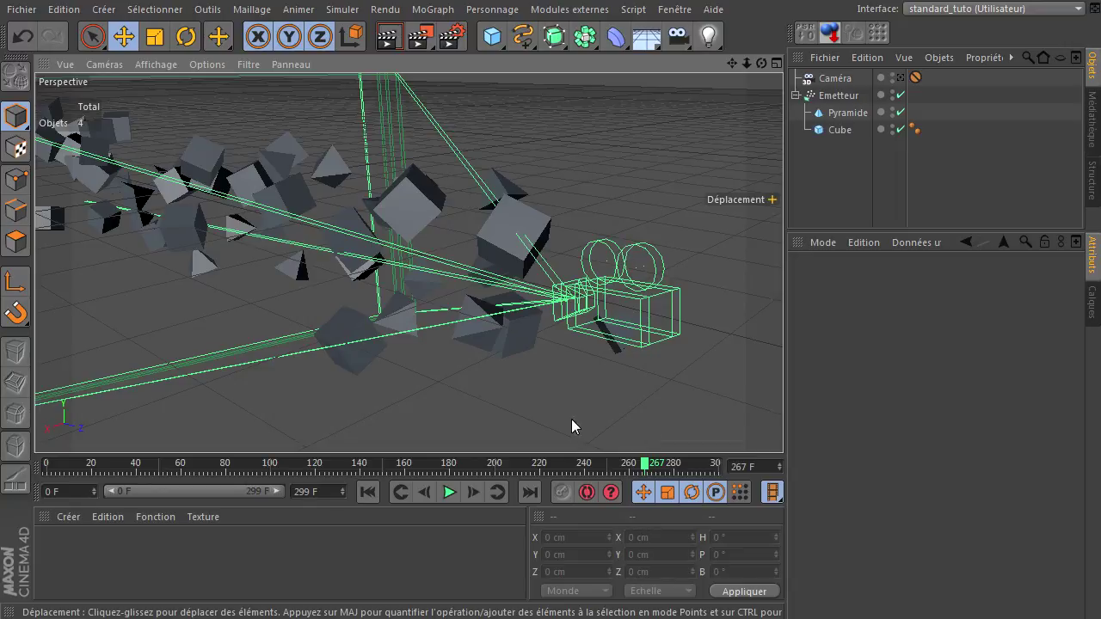
Return the animation to frame 0 and open the stereo settings of the camera
left_click(368, 492)
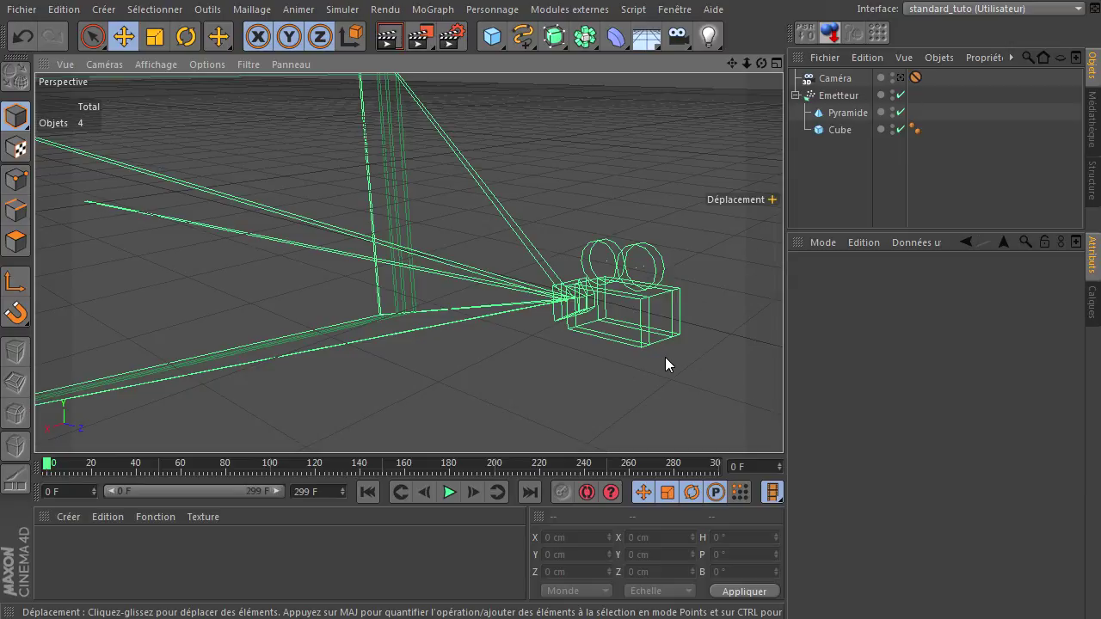
left_click(831, 78)
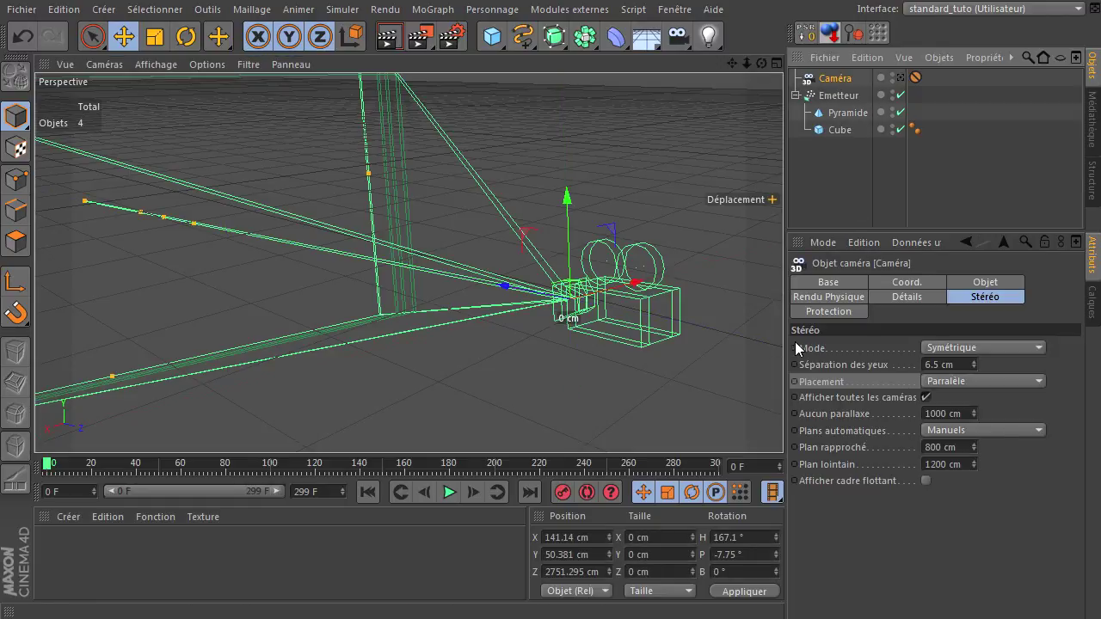
left_click(980, 296)
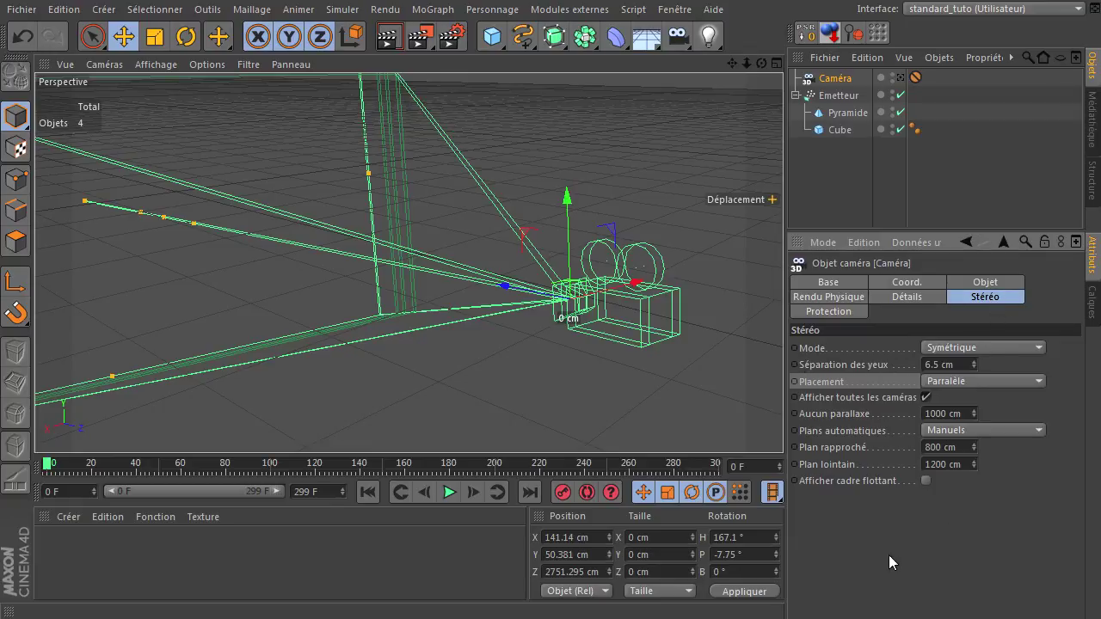
Try the Mono, Gauche and Droite stereo modes on the camera, then restore Symétrique
left_click(943, 349)
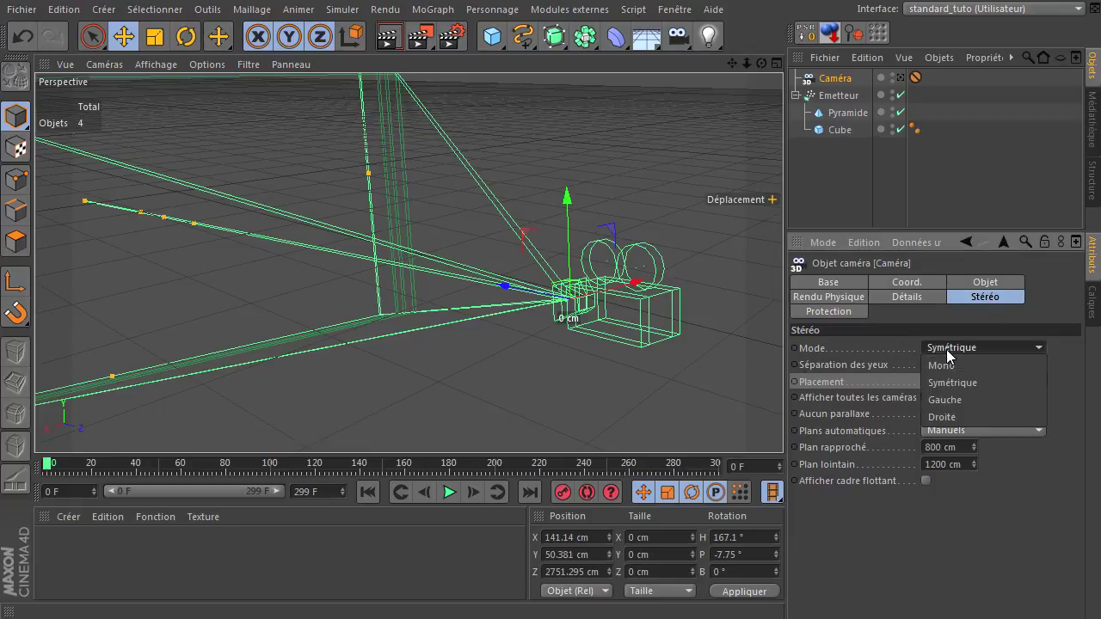
left_click(947, 365)
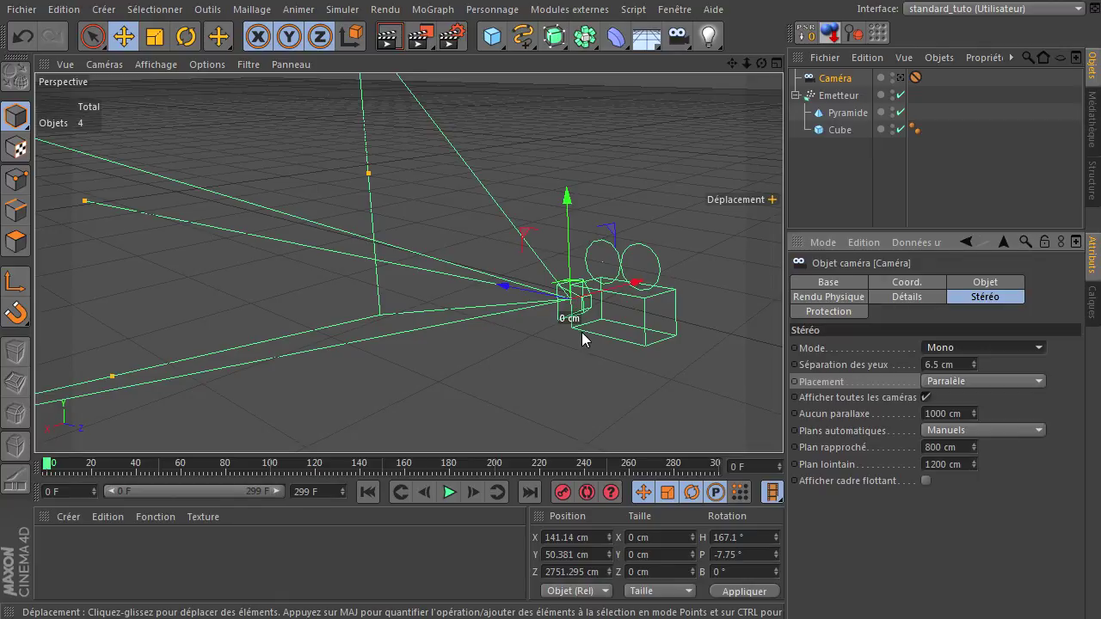
left_click(957, 347)
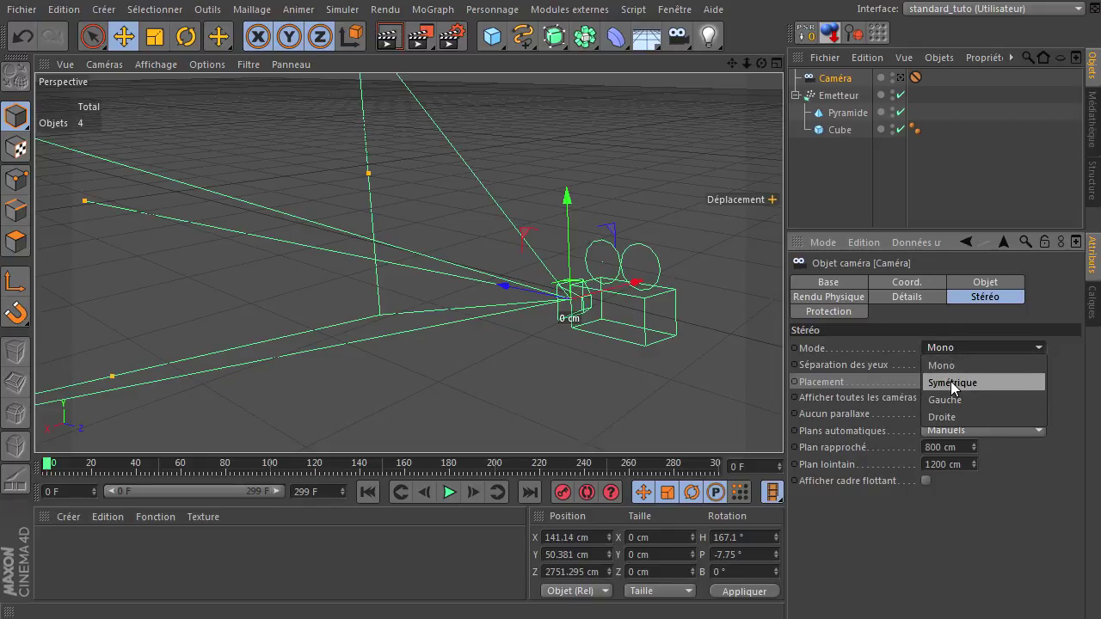
left_click(950, 382)
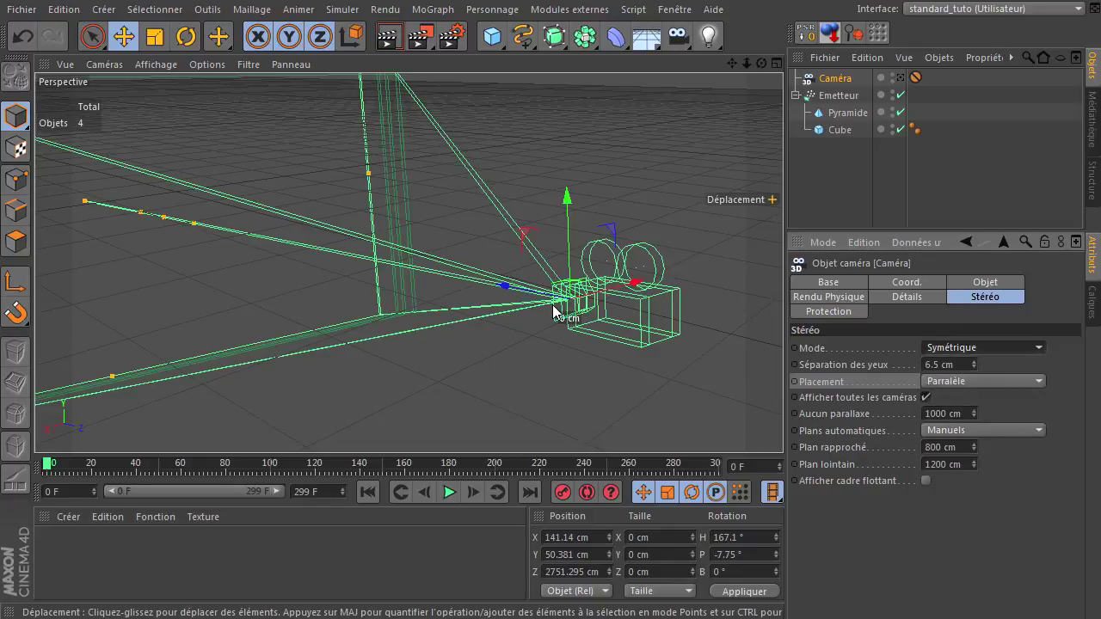
left_click(999, 345)
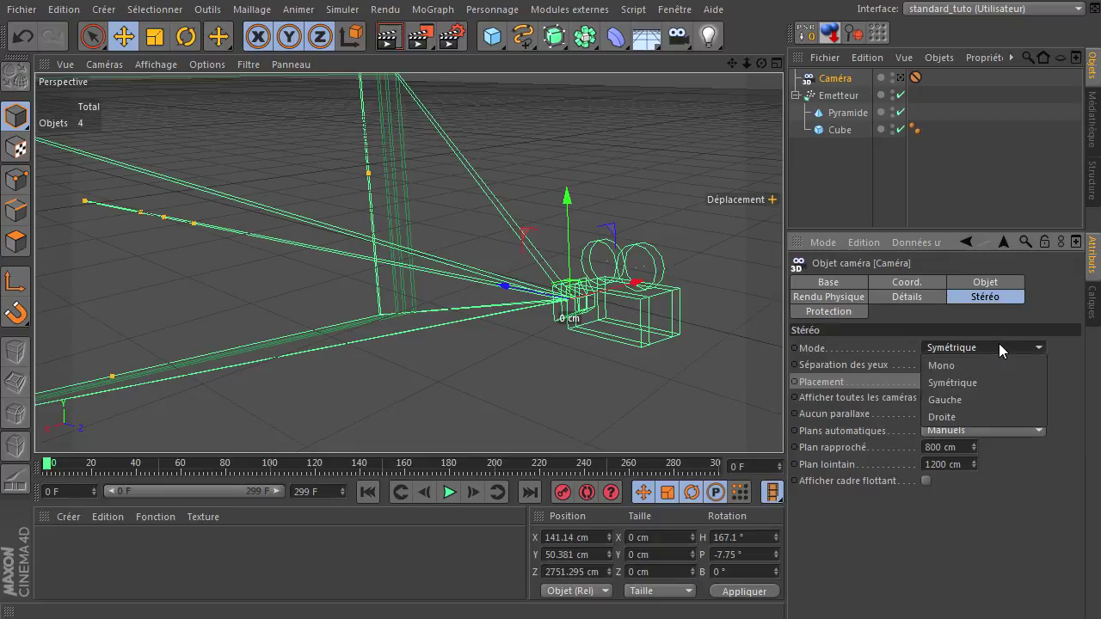
left_click(973, 402)
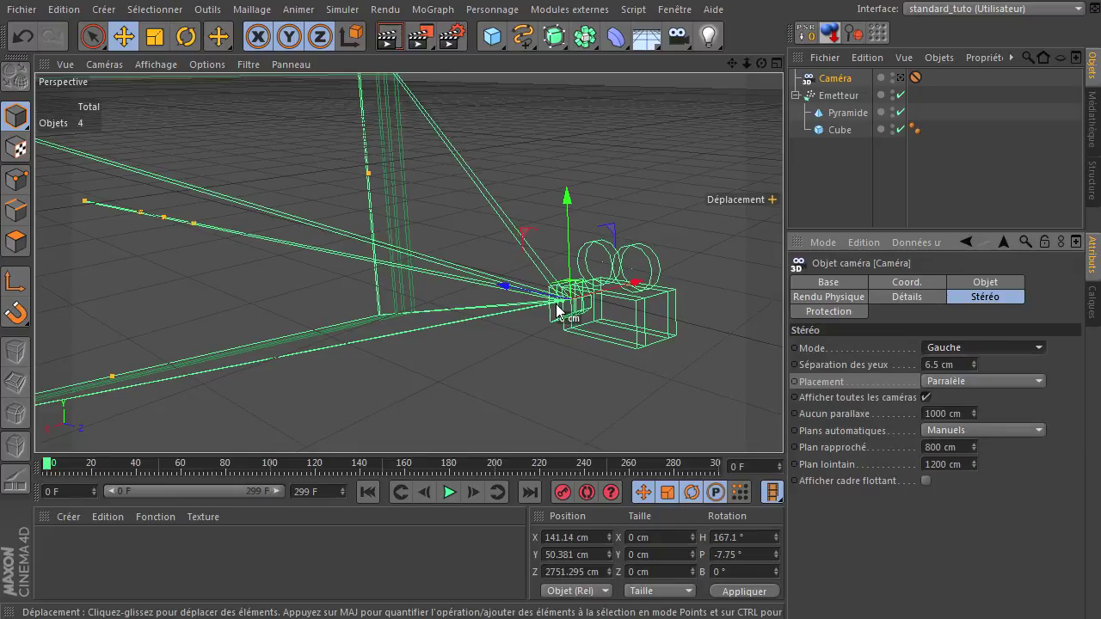
left_click(976, 349)
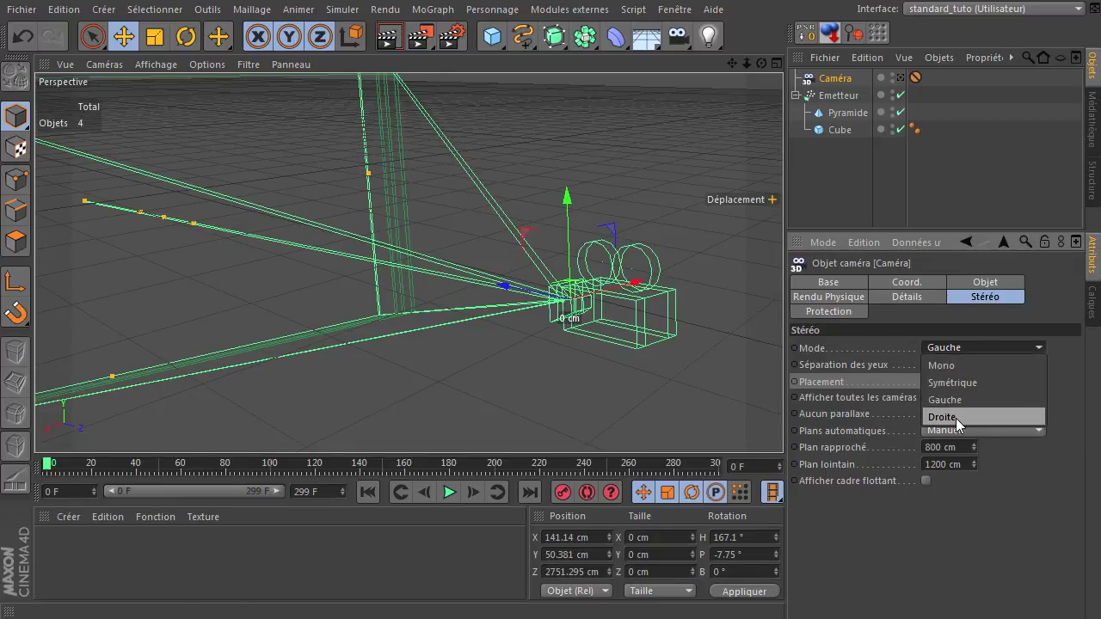
left_click(956, 418)
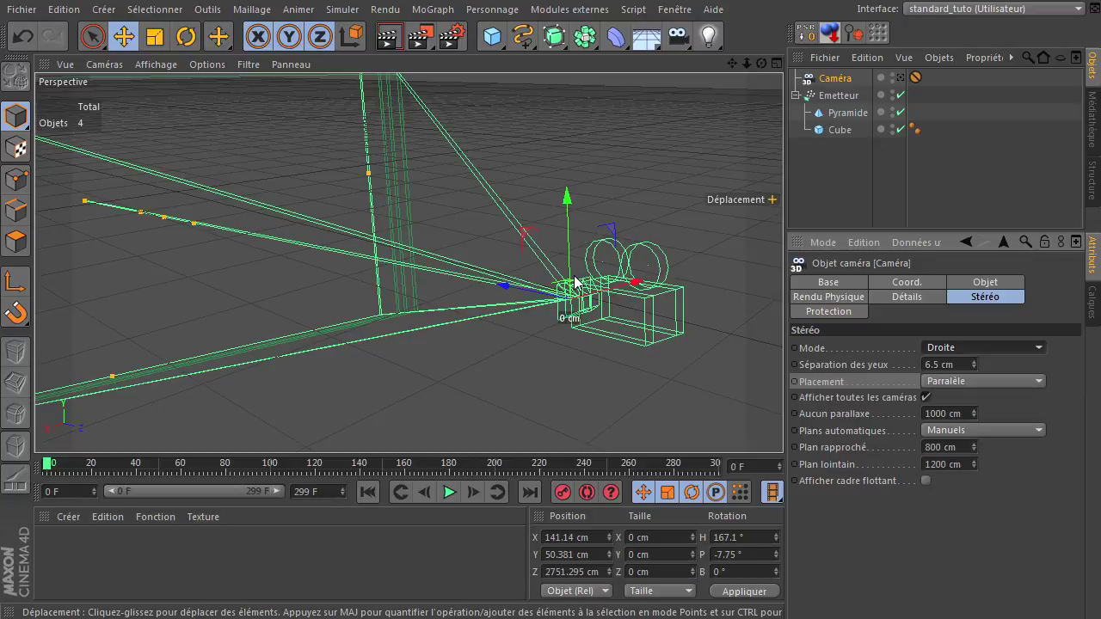
left_click(977, 351)
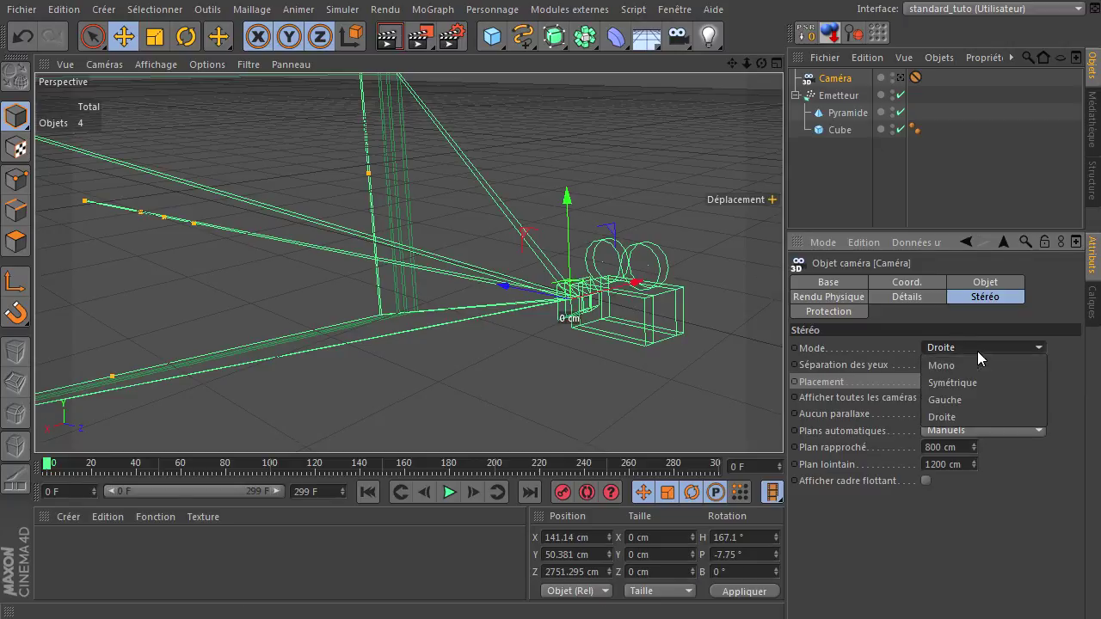
left_click(968, 382)
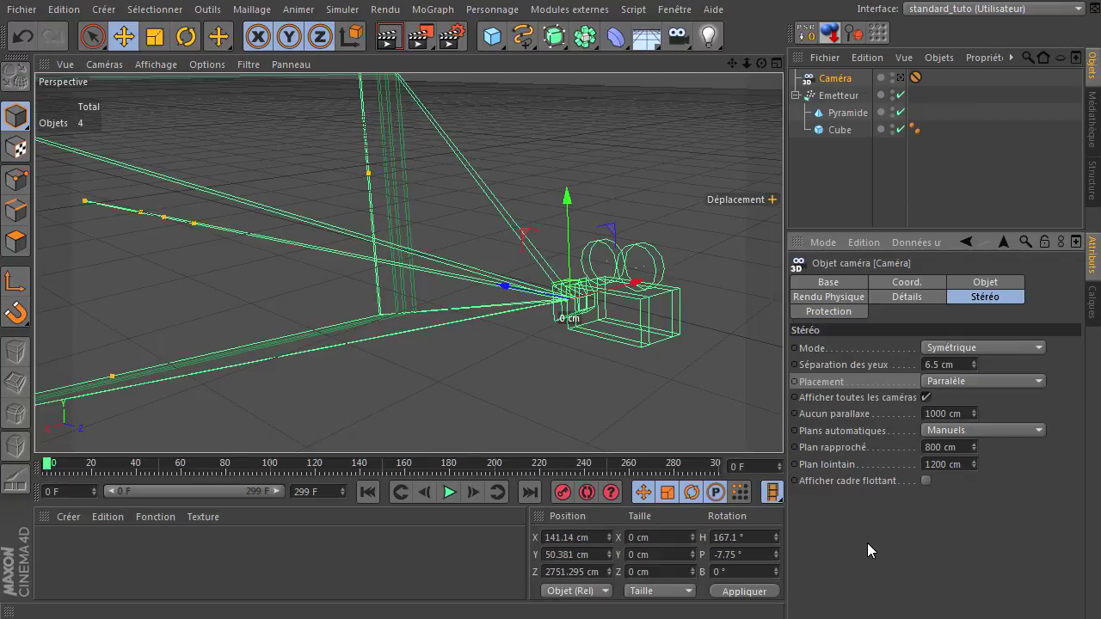
Review the placement options of the stereo camera without changing them, and switch to the open camera.c4d scene
left_click(1030, 379)
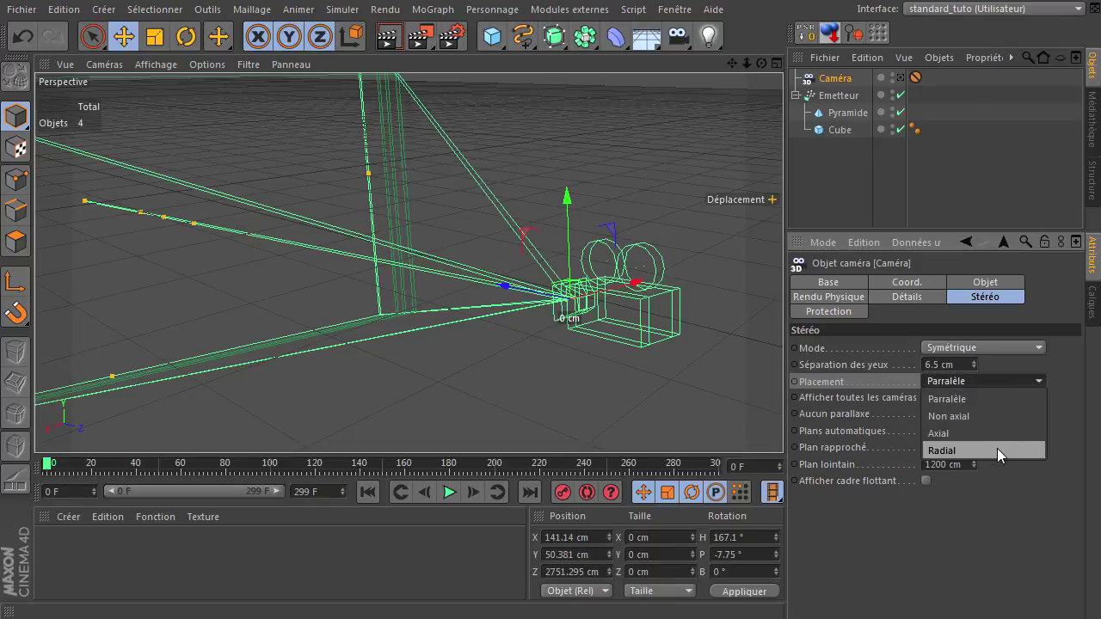
left_click(947, 560)
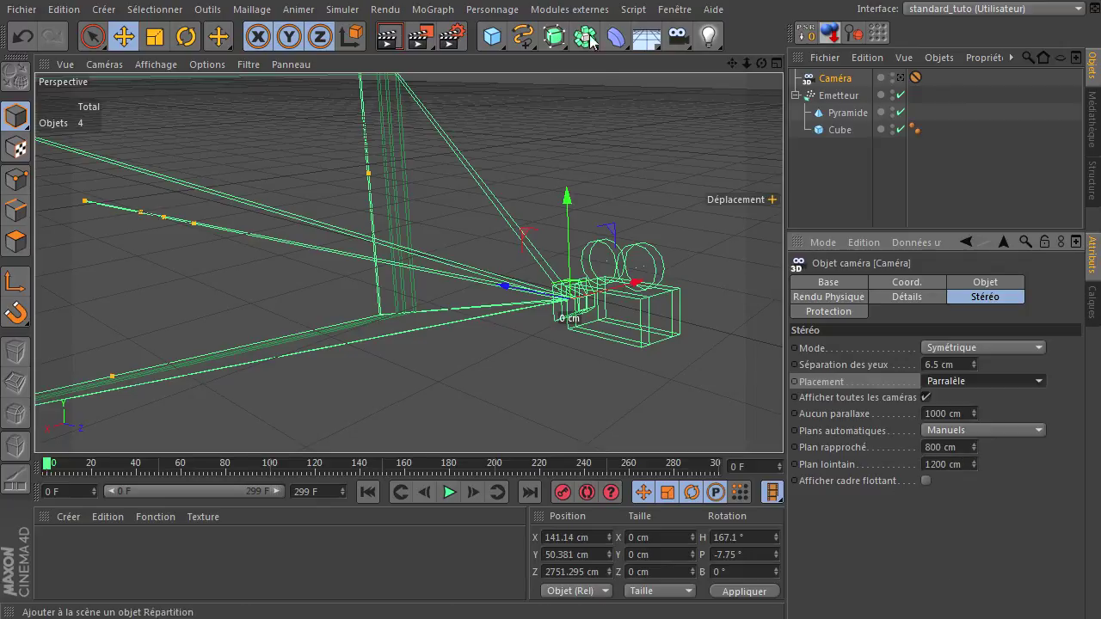
left_click(674, 8)
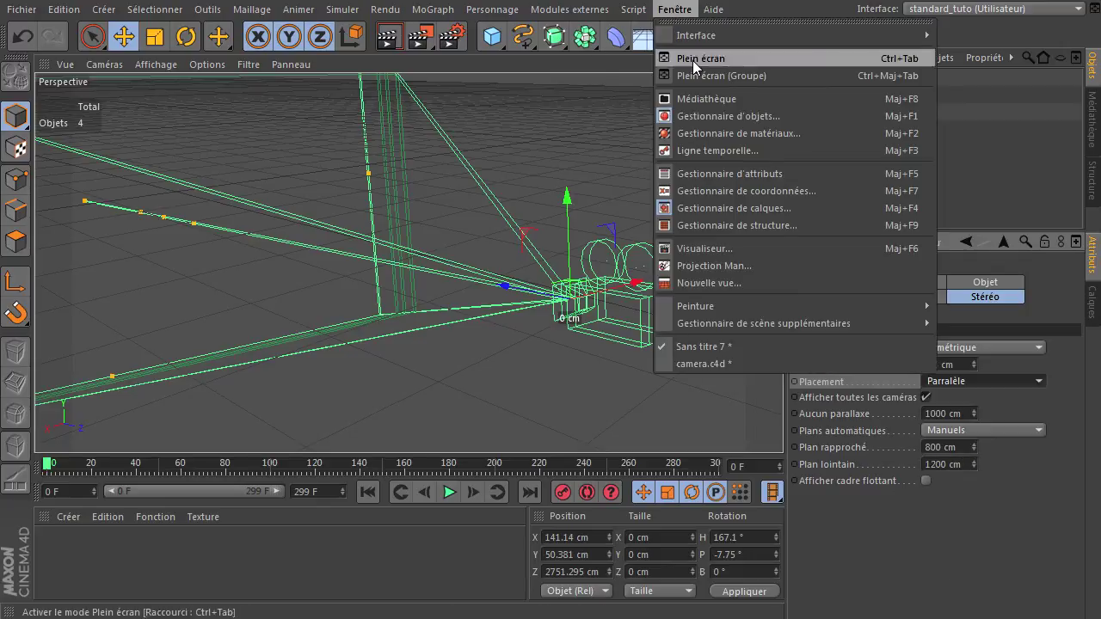
left_click(684, 363)
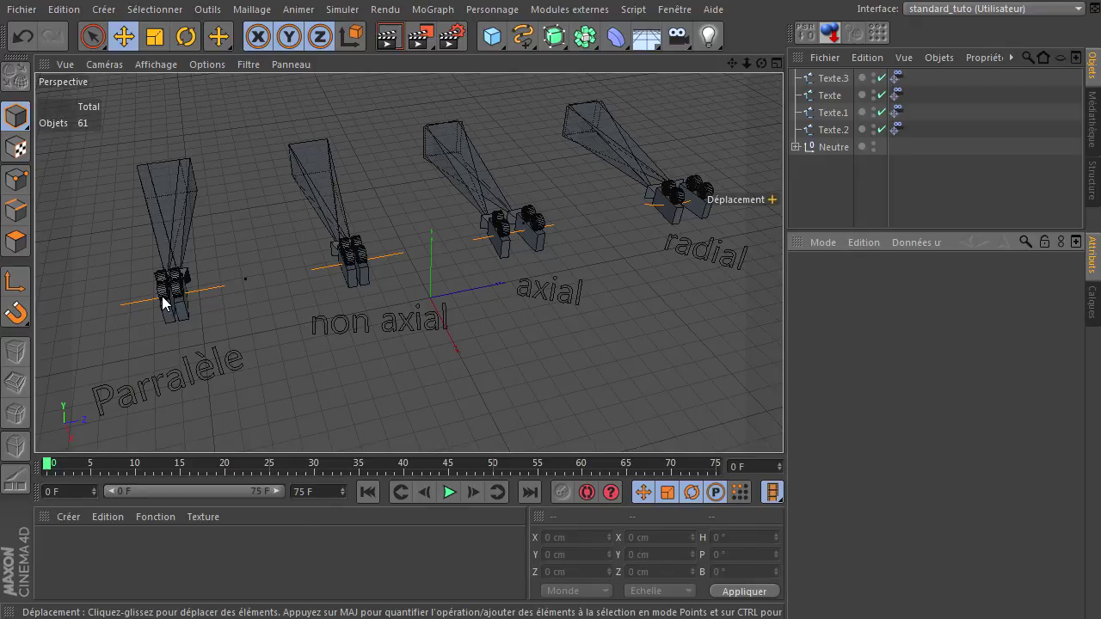
Examine the parallel and non-axial camera pairs up close, comparing how their bodies and view cones are arranged
scroll(151, 305, "up", 6)
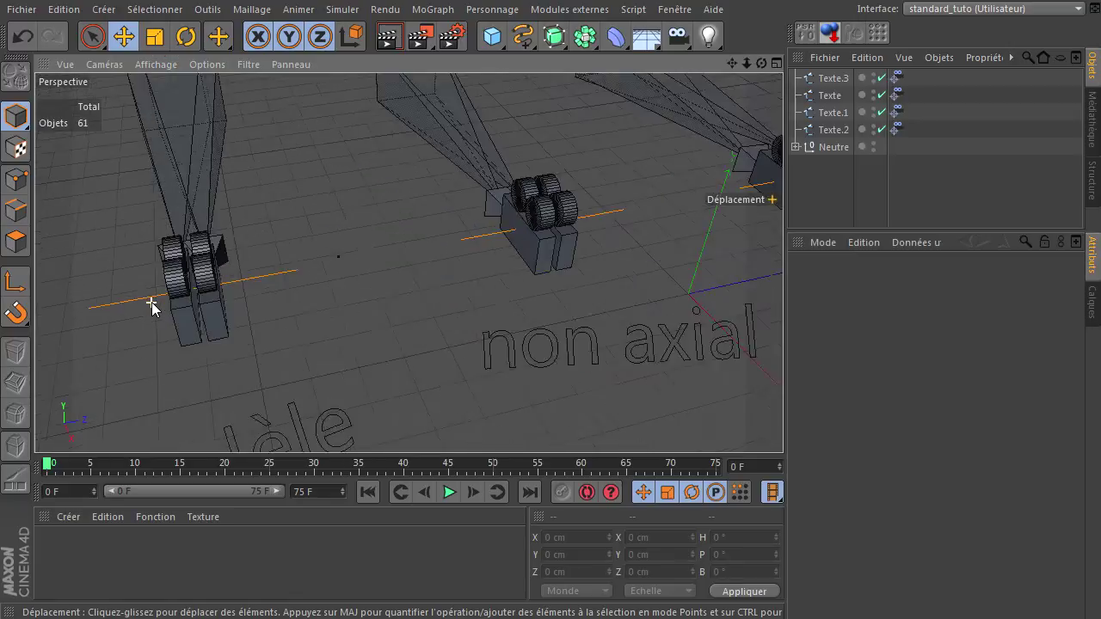
left_click_drag(731, 64, 776, 428)
scroll(360, 392, "down", 1)
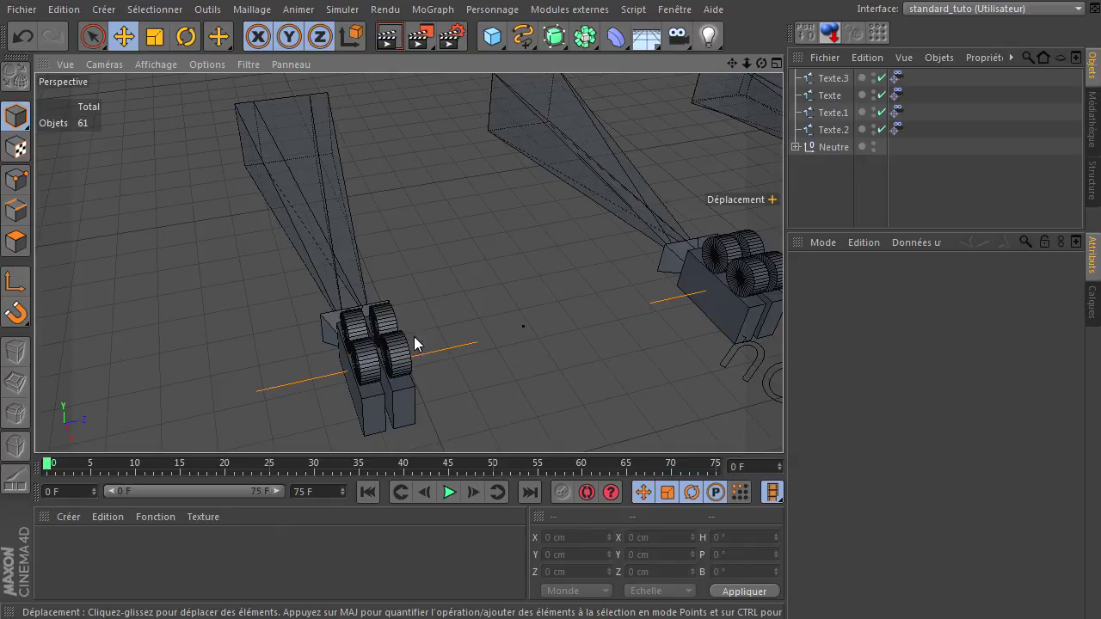
scroll(411, 346, "down", 5)
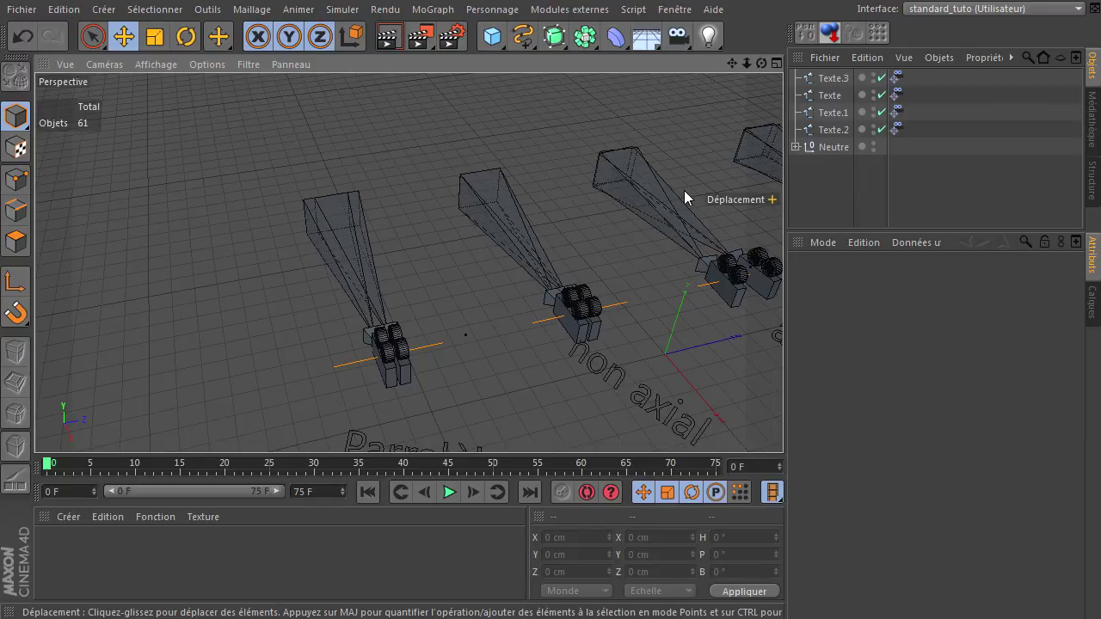
left_click_drag(730, 63, 668, 499)
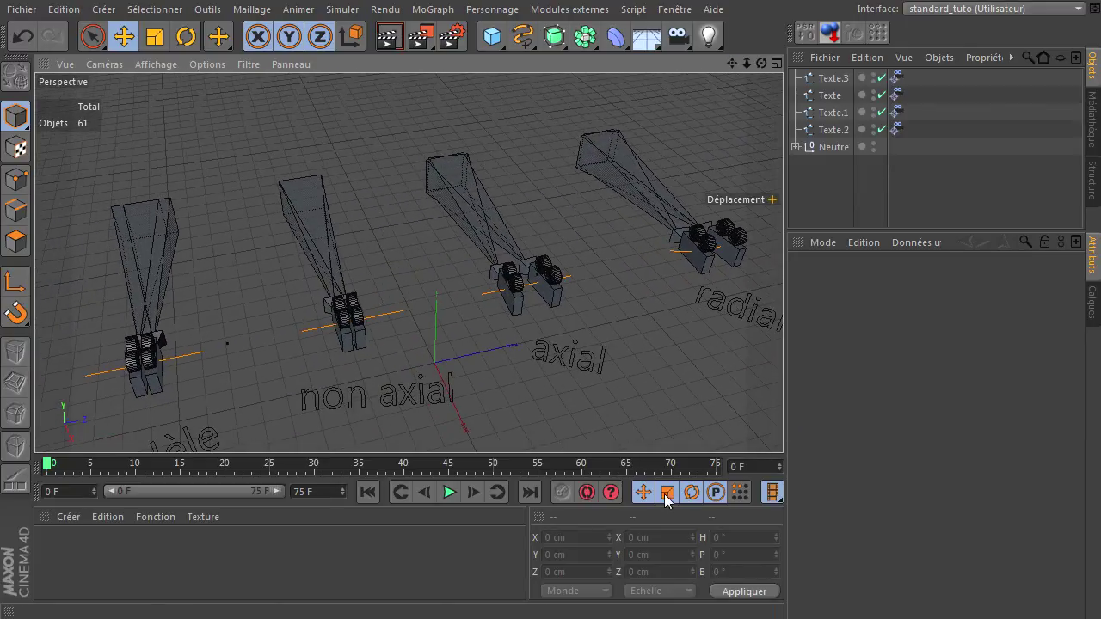
scroll(355, 360, "up", 6)
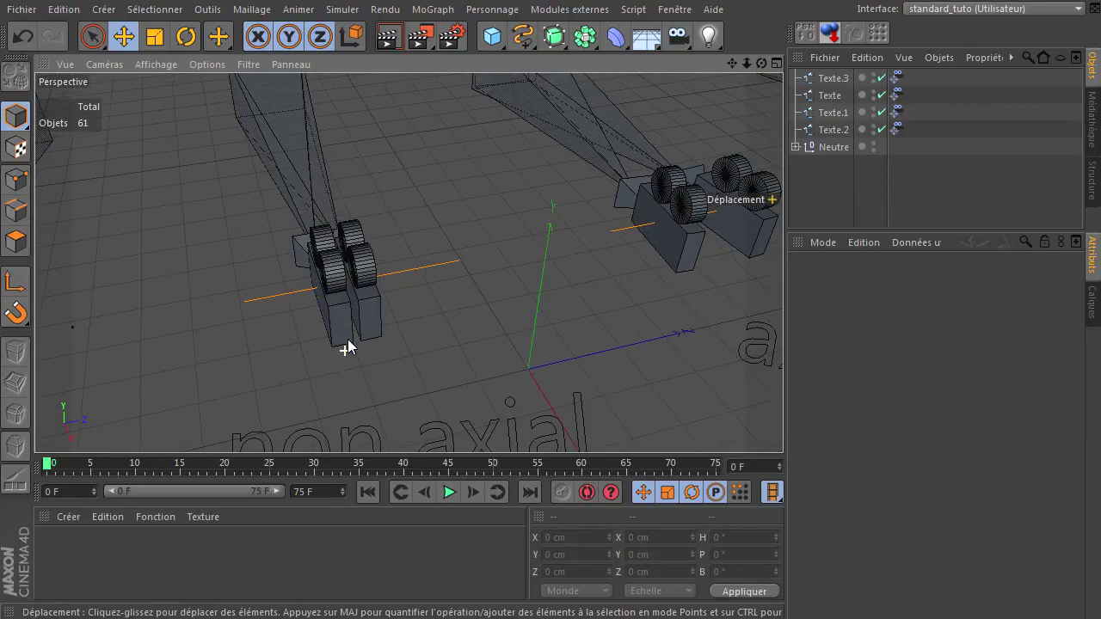
scroll(338, 311, "down", 1)
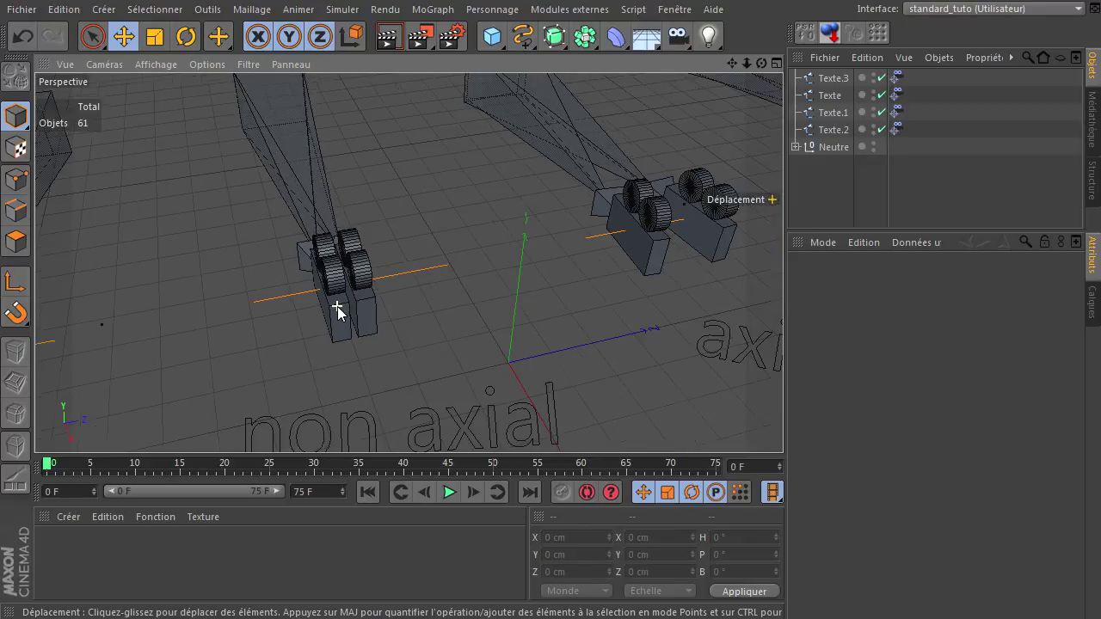
left_click_drag(733, 64, 785, 424)
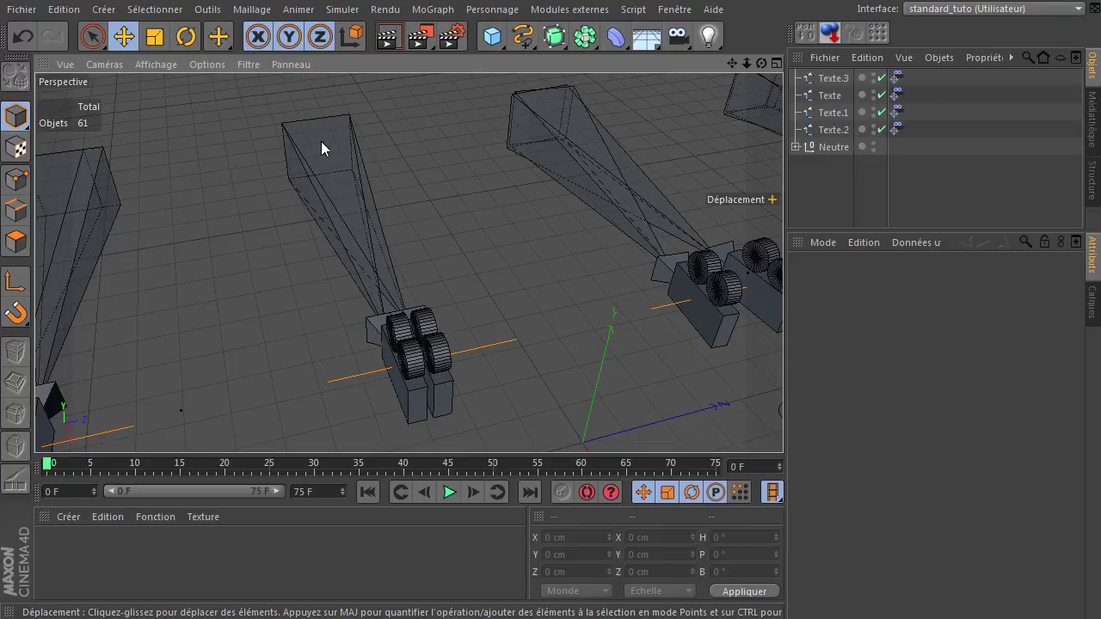
scroll(664, 238, "down", 3)
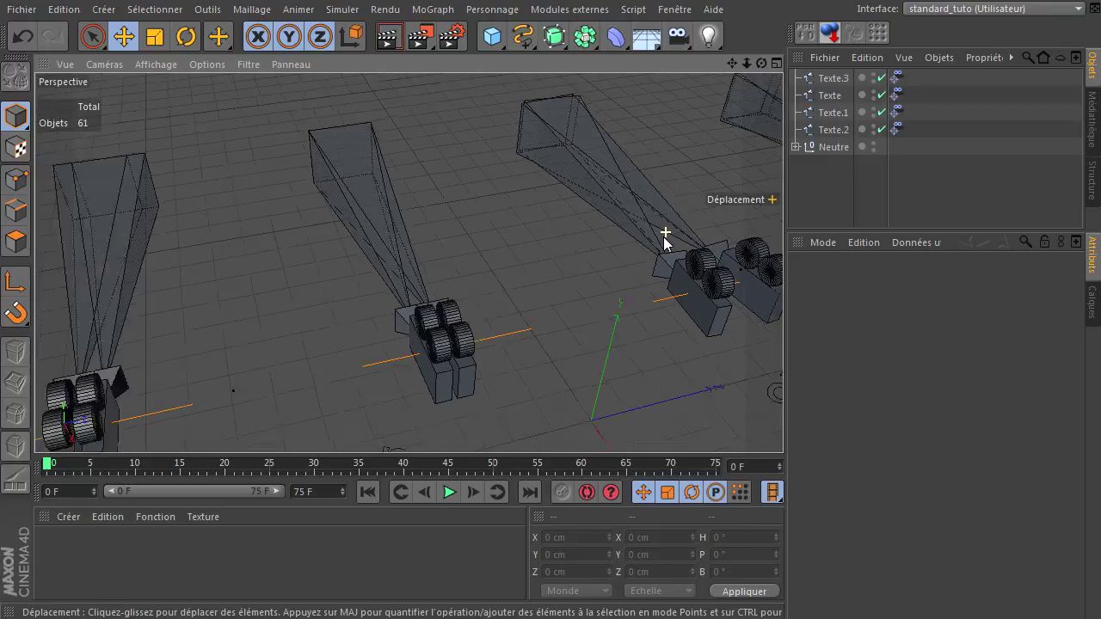
Examine the axial and radial camera pairs from above and the side, then compare all four placement models together
left_click_drag(732, 64, 559, 29)
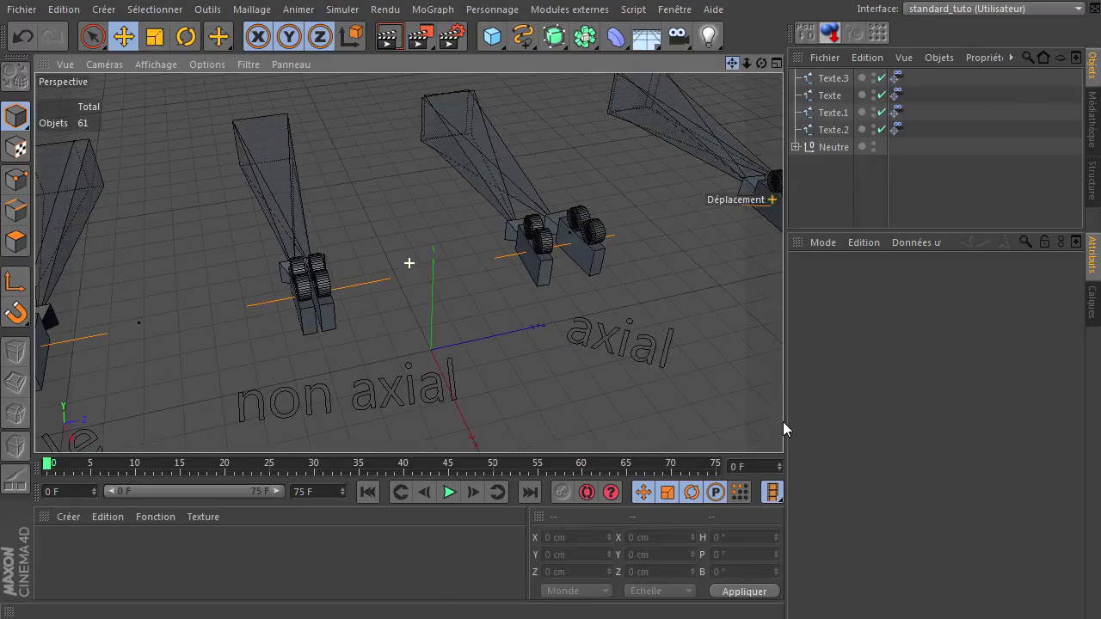
left_click_drag(732, 64, 633, 155)
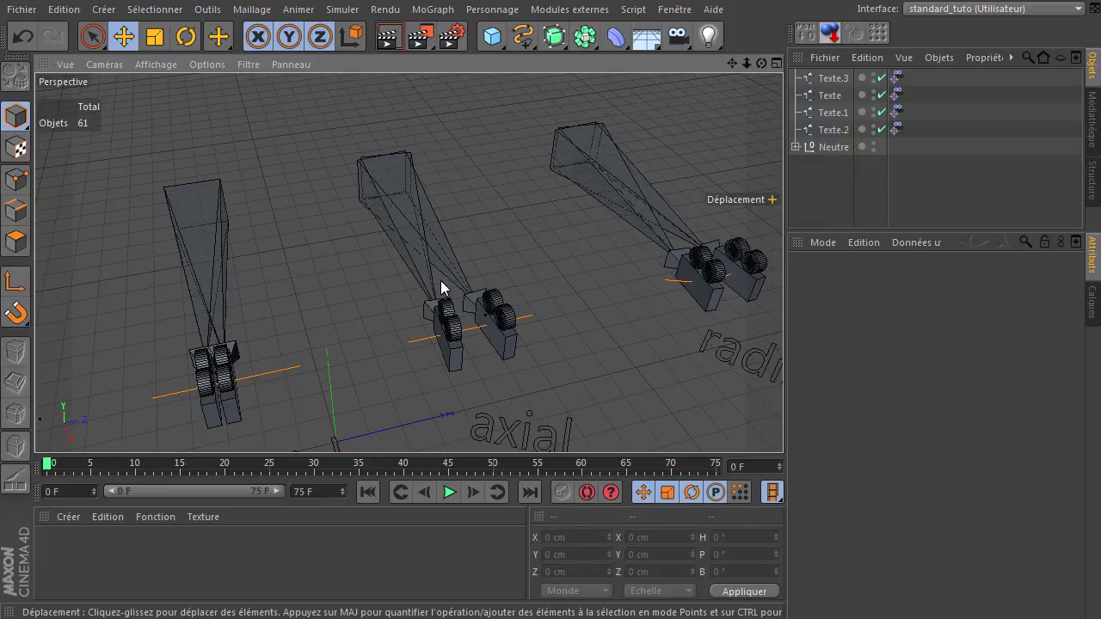
left_click_drag(761, 64, 727, 167)
left_click_drag(732, 64, 601, 37)
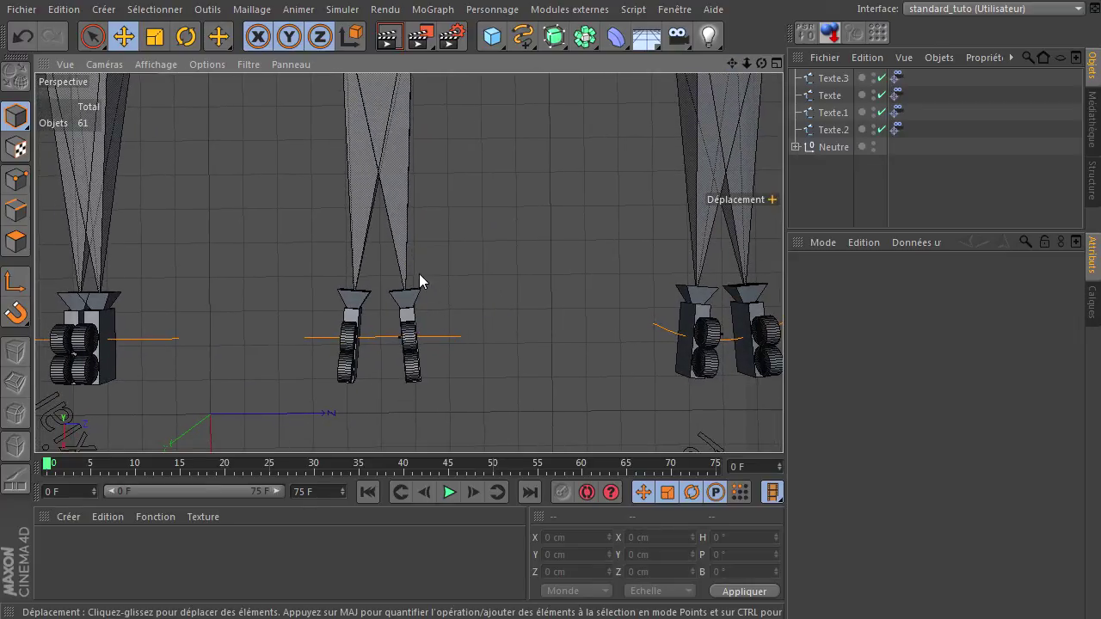
left_click_drag(732, 63, 782, 422)
left_click_drag(732, 63, 783, 427)
mouse_move(764, 64)
left_mouse_down()
mouse_move(781, 422)
mouse_move(795, 411)
mouse_move(760, 428)
mouse_move(778, 421)
mouse_move(766, 67)
left_mouse_up()
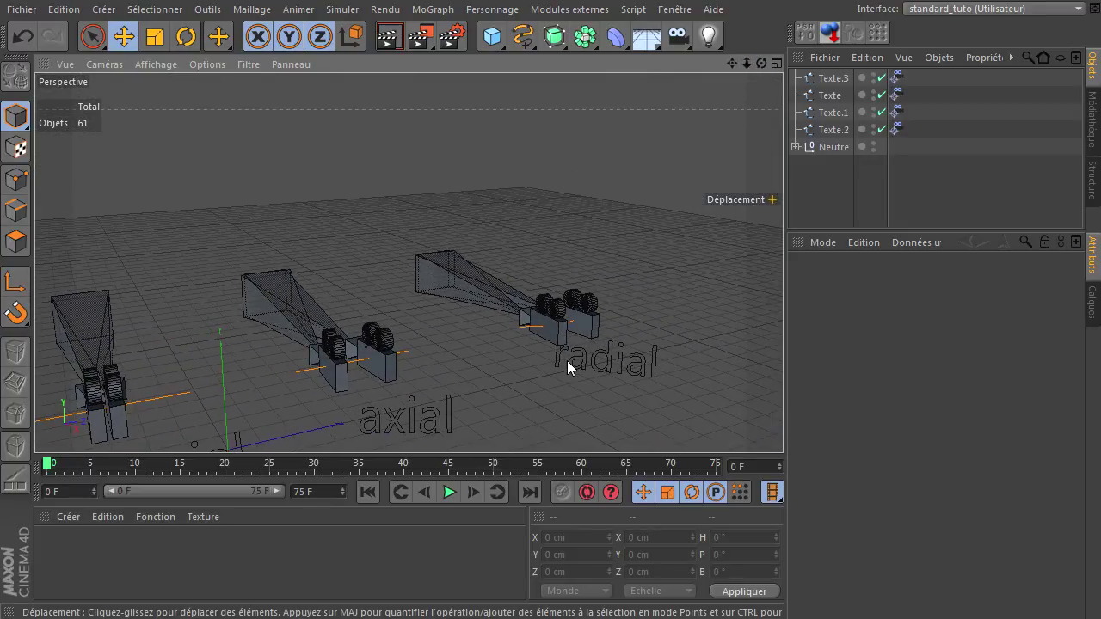
left_click_drag(778, 421, 740, 417)
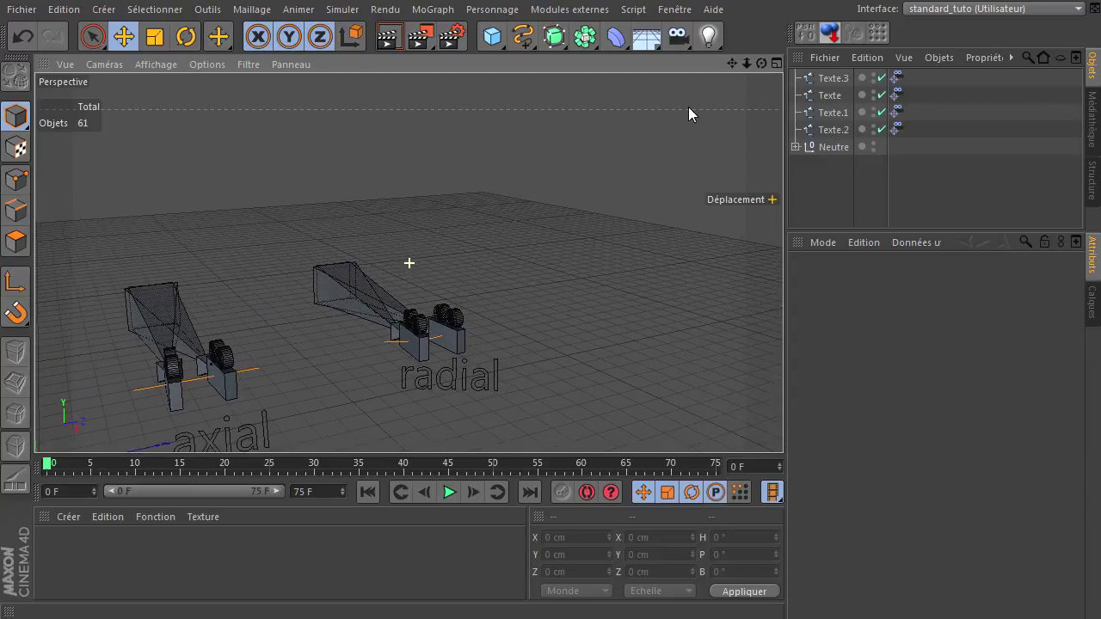
scroll(396, 356, "up", 2)
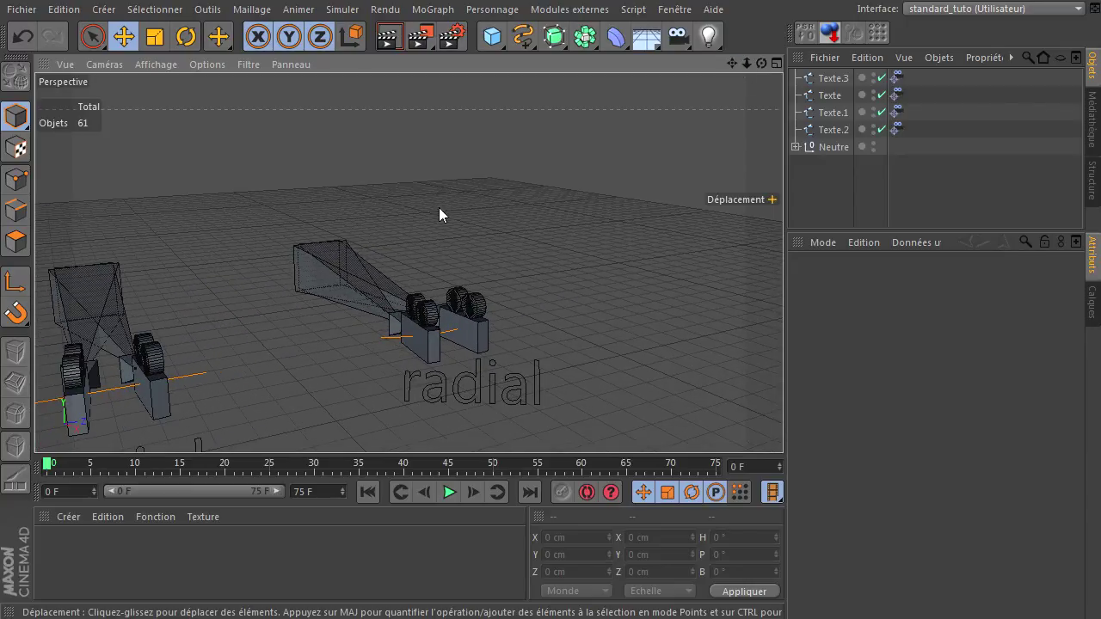
left_click_drag(760, 66, 763, 379)
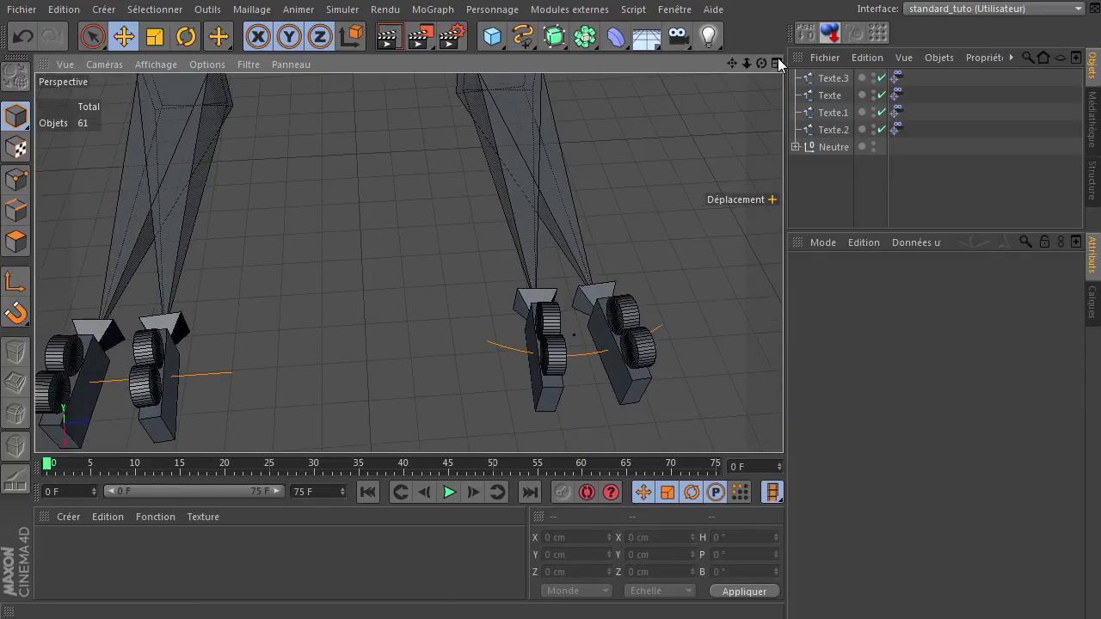
left_click_drag(748, 63, 780, 424)
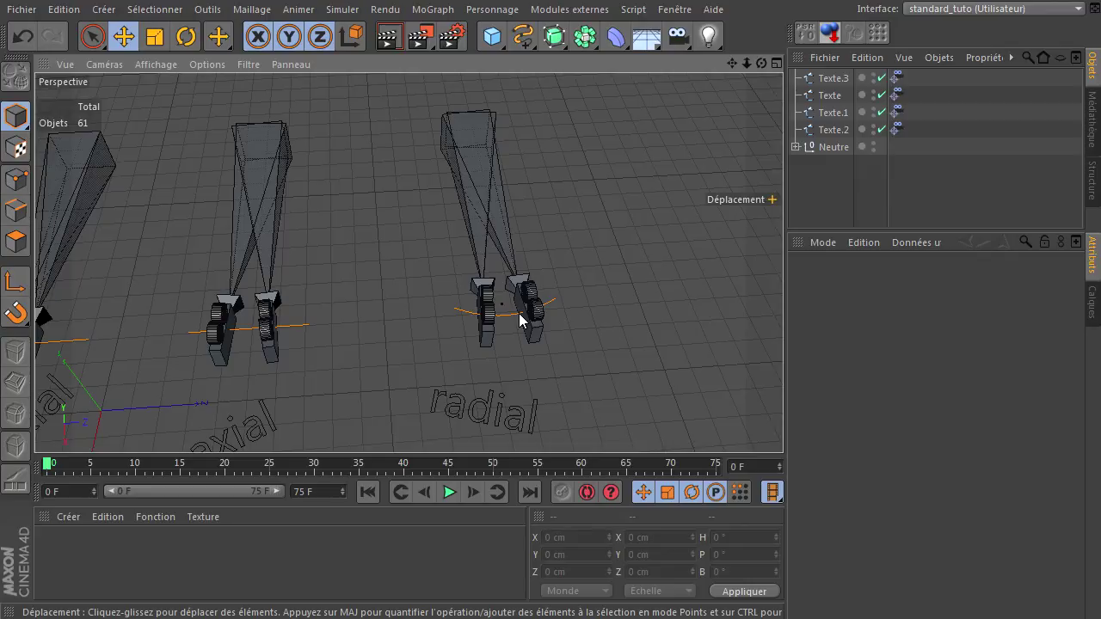
scroll(433, 361, "down", 5)
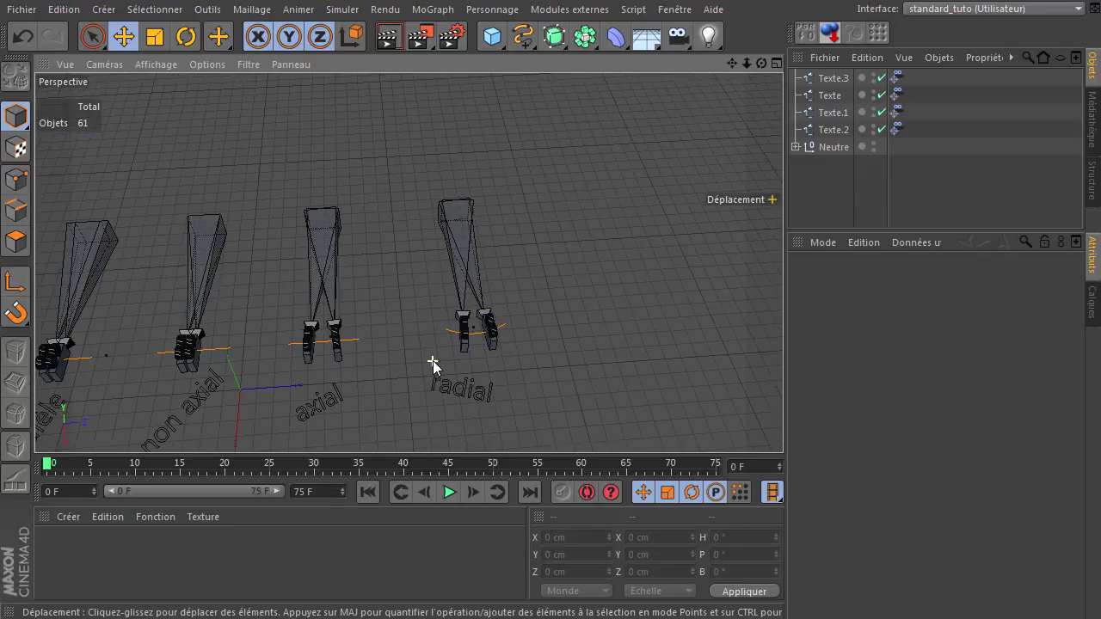
left_click_drag(733, 63, 814, 403)
left_click_drag(760, 64, 783, 421)
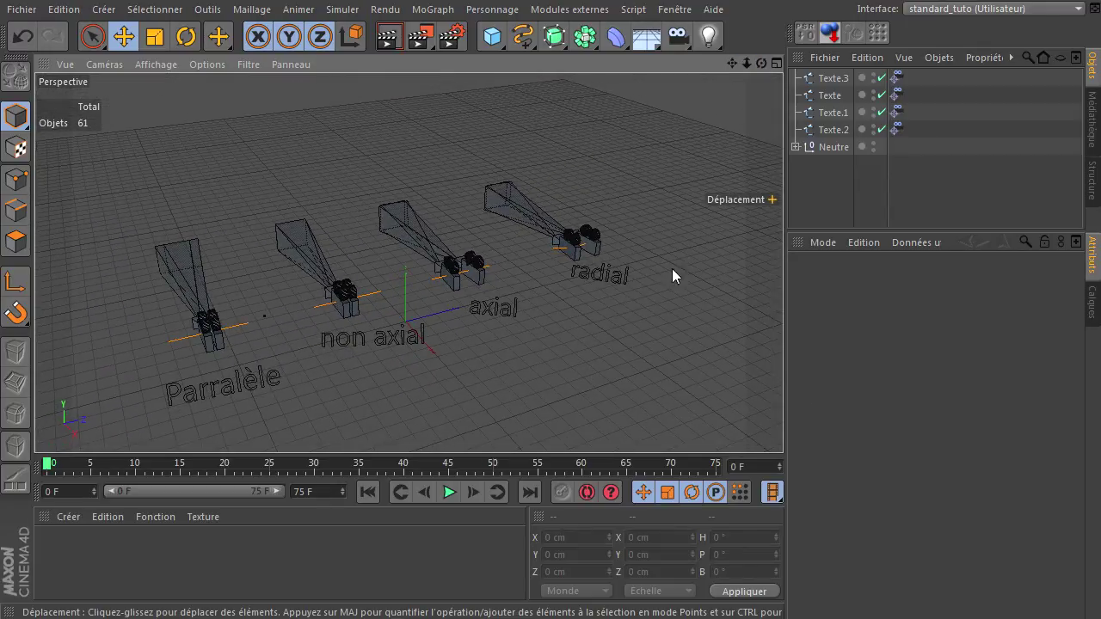
Return to the particle emitter scene and toggle the display of all stereo cameras off and on, leaving it enabled
left_click(682, 10)
left_click(739, 355)
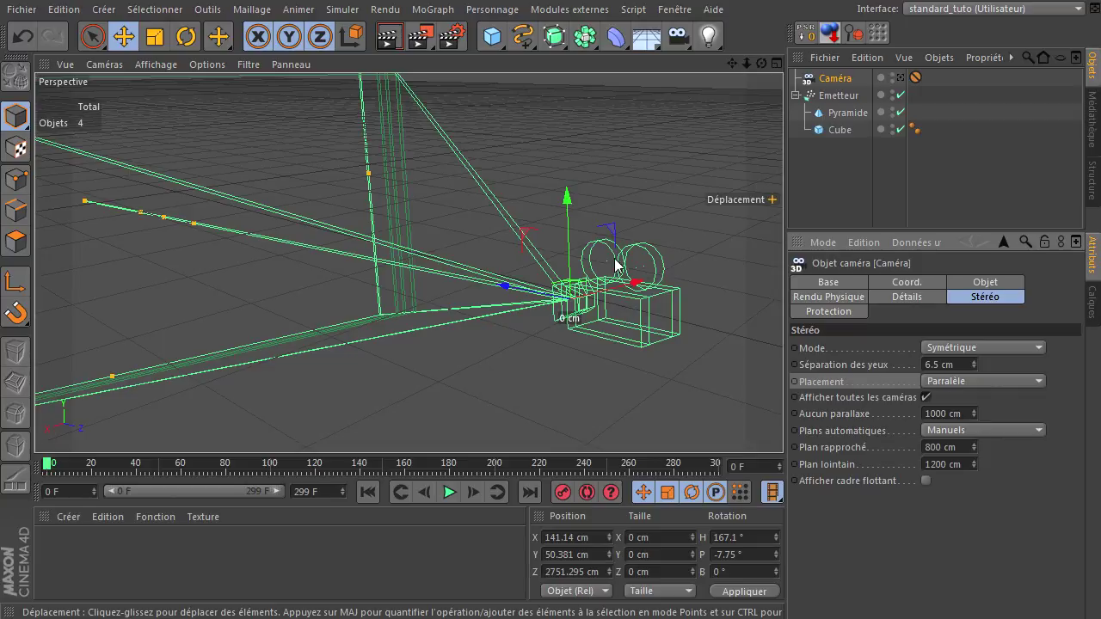
left_click(925, 397)
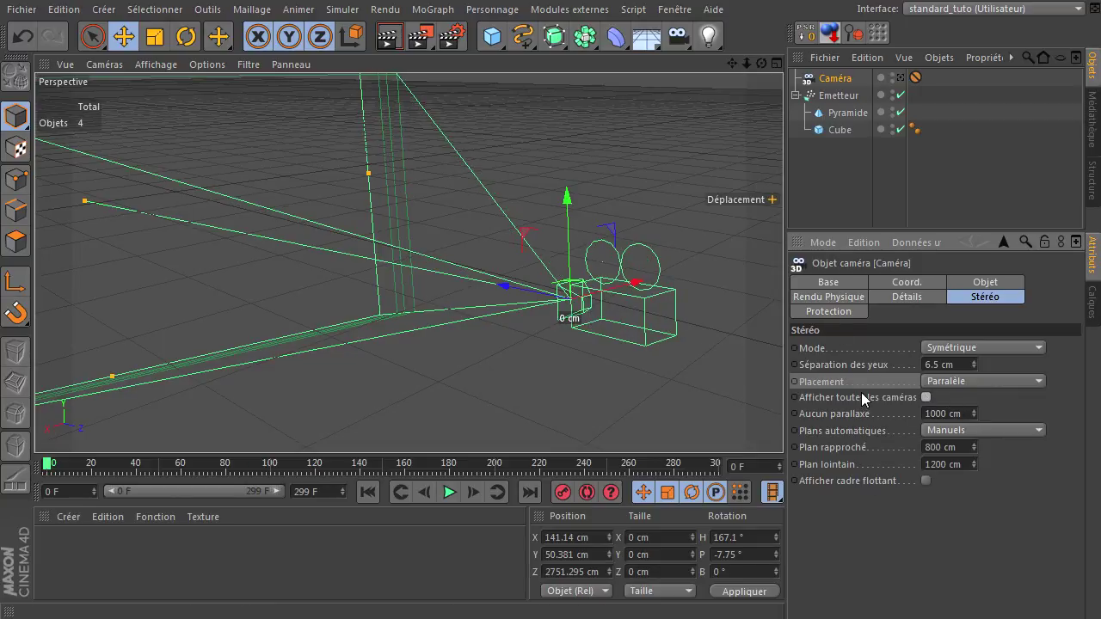
left_click(944, 344)
left_click(944, 343)
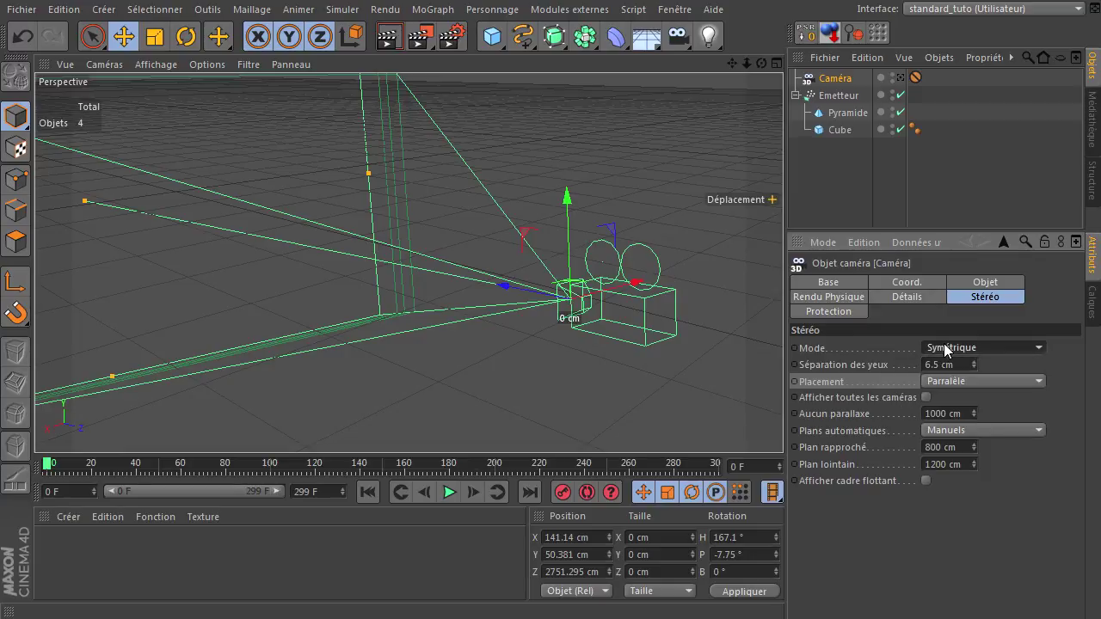
left_click(925, 397)
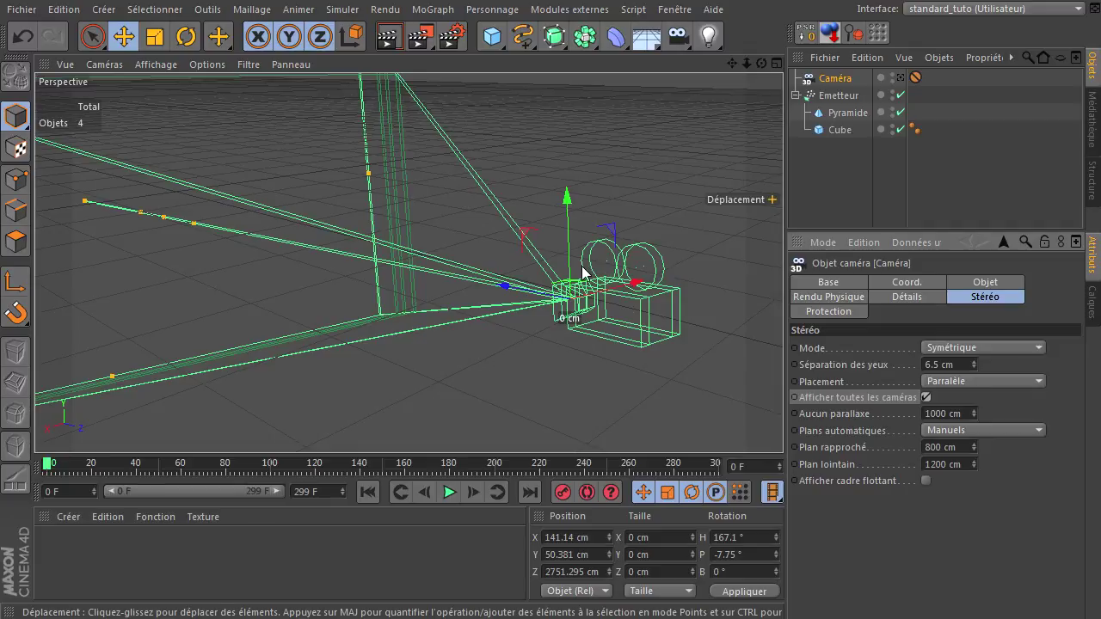
left_click(927, 397)
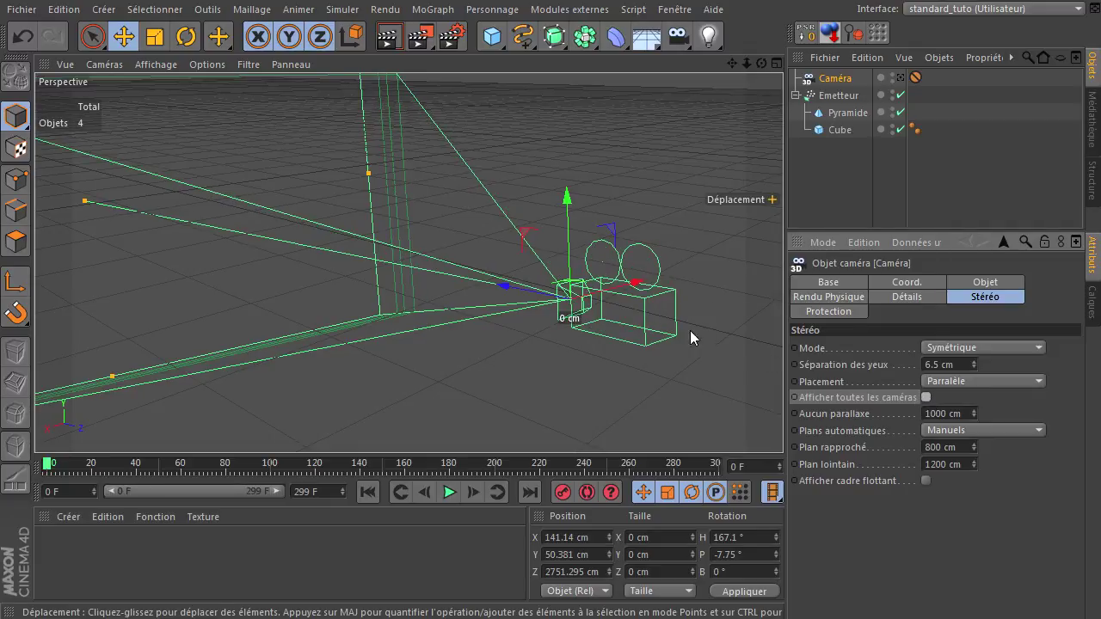
left_click(927, 396)
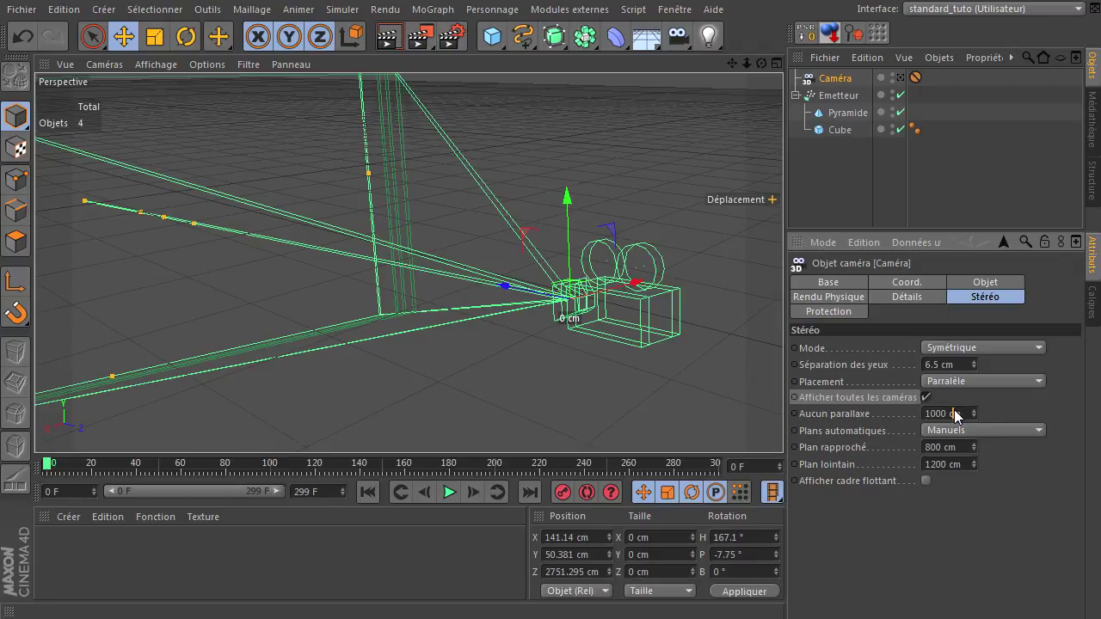
Try moving the camera's zero-parallax plane nearer and farther along its axis, then restore Aucun parallaxe to 1000 cm
scroll(672, 236, "down", 3)
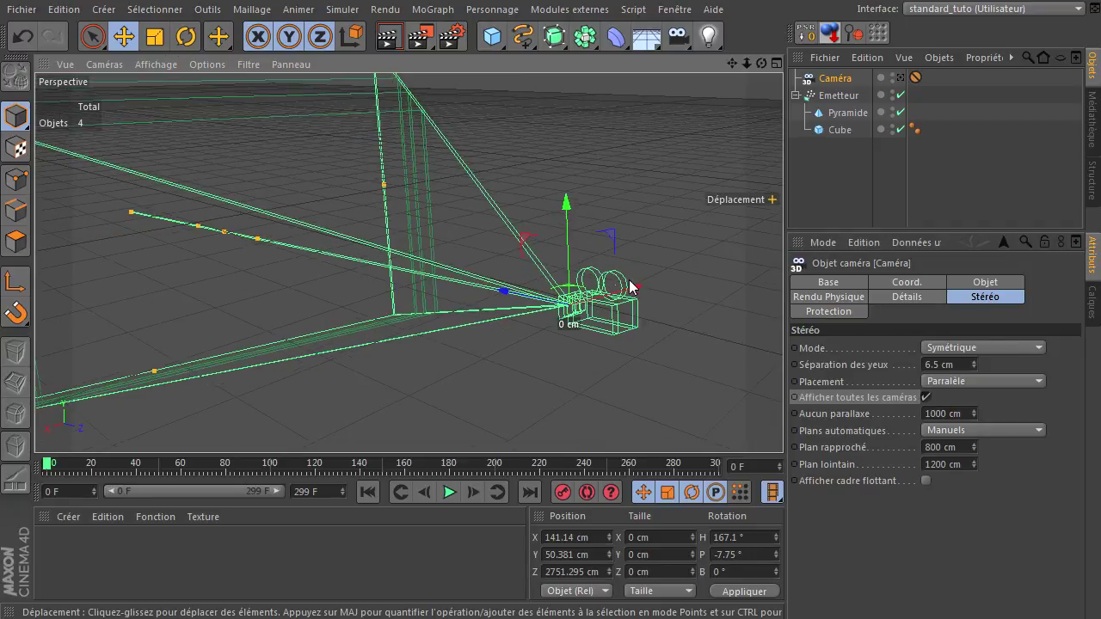
left_click_drag(730, 61, 783, 422)
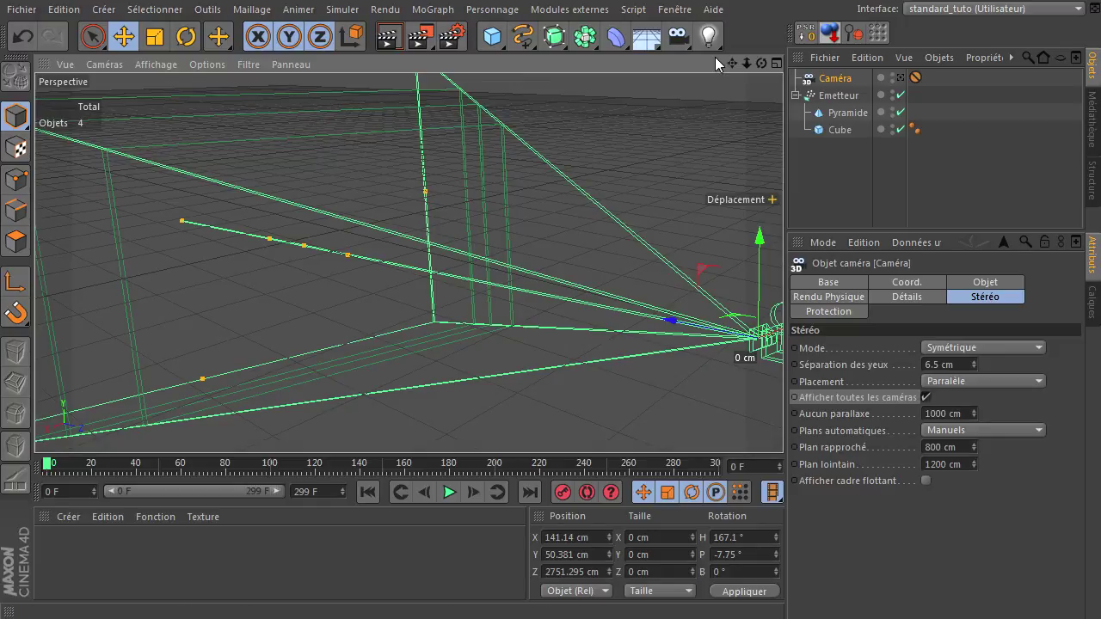
left_click_drag(784, 423, 789, 419)
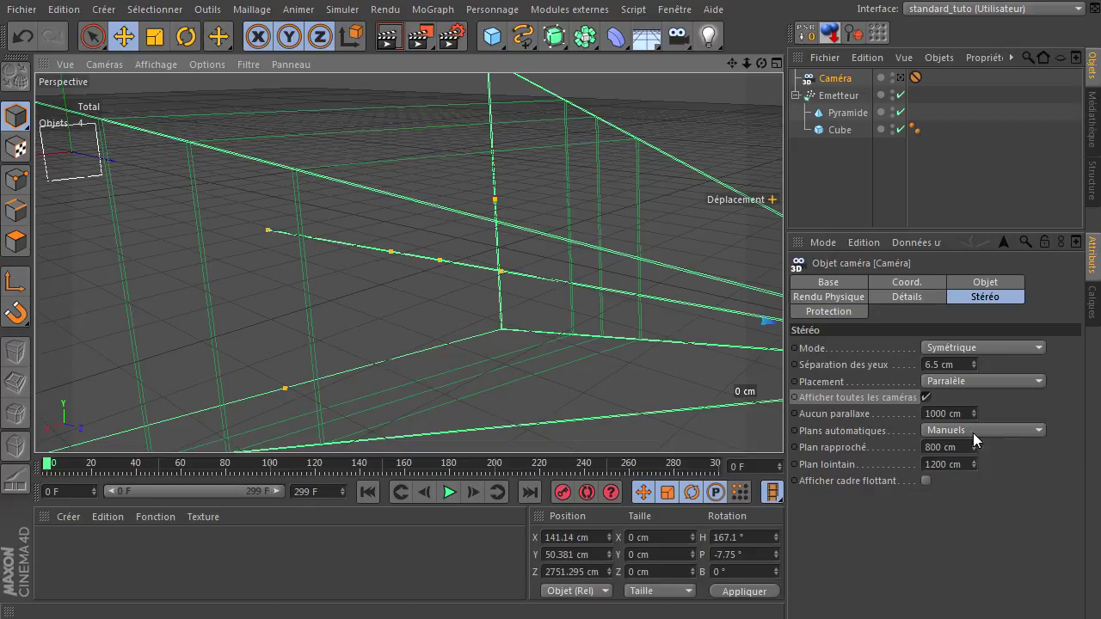
left_click(961, 414)
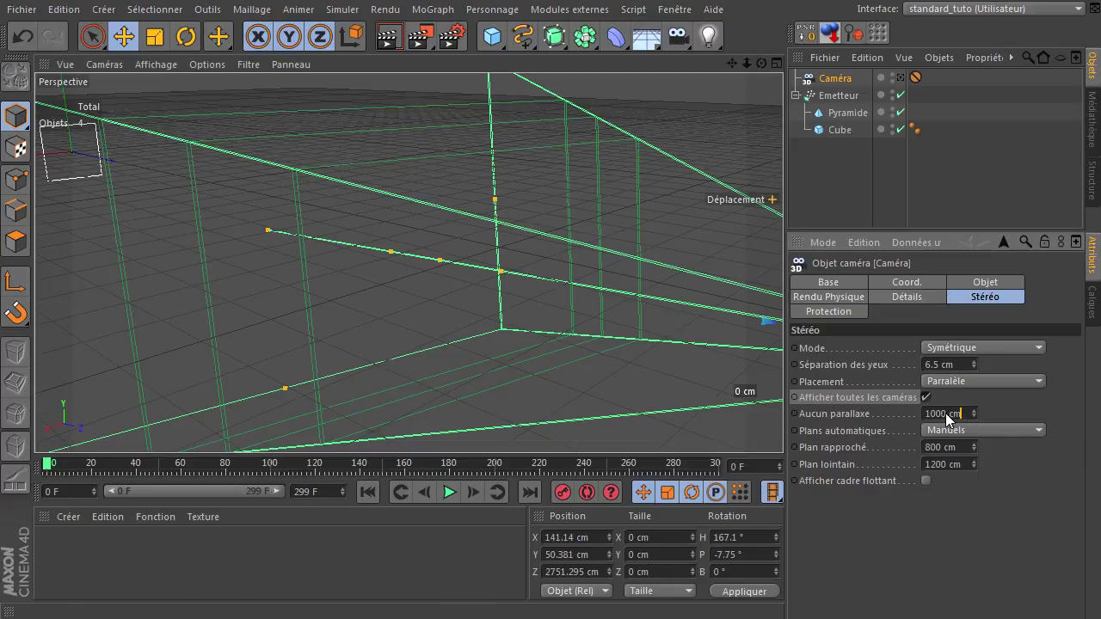
left_click_drag(440, 259, 469, 264)
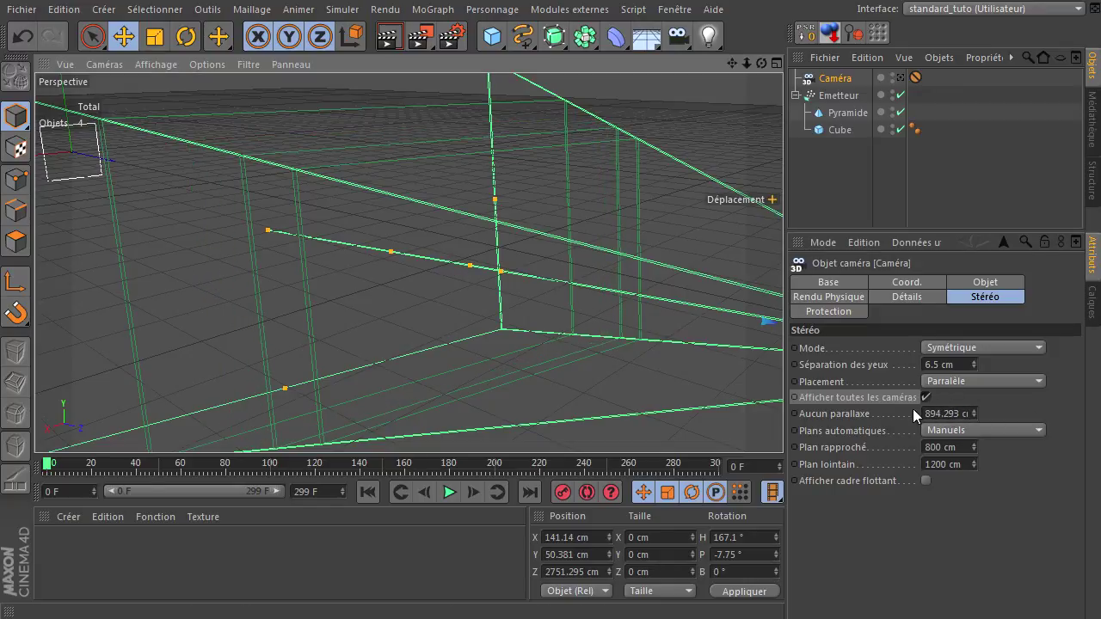
left_click_drag(470, 265, 420, 261)
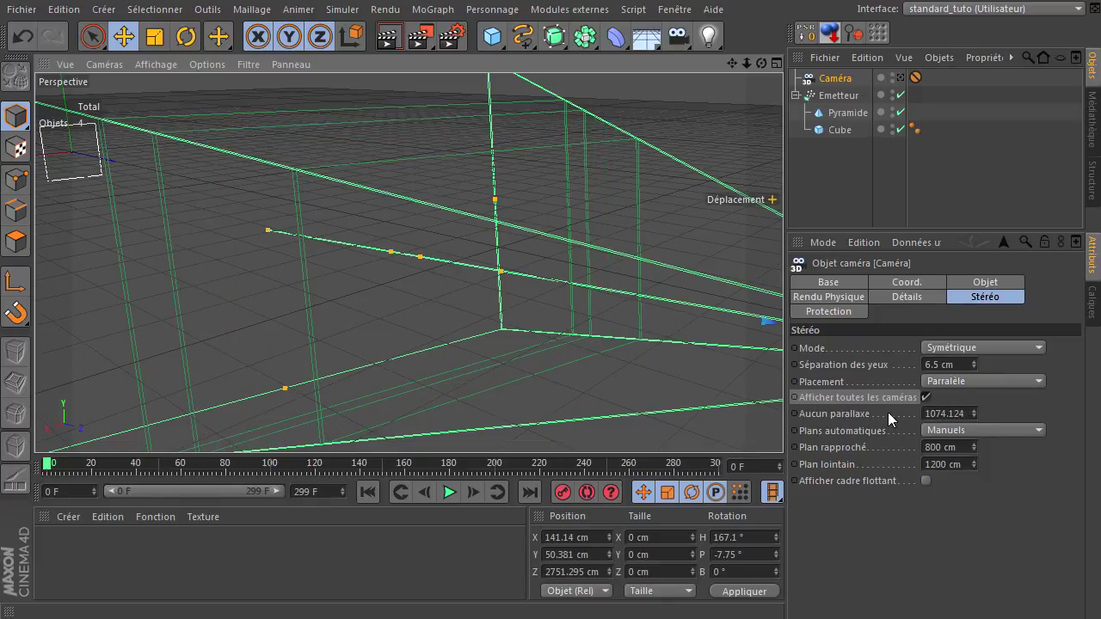
double_click(944, 414)
type("1000")
key("Return")
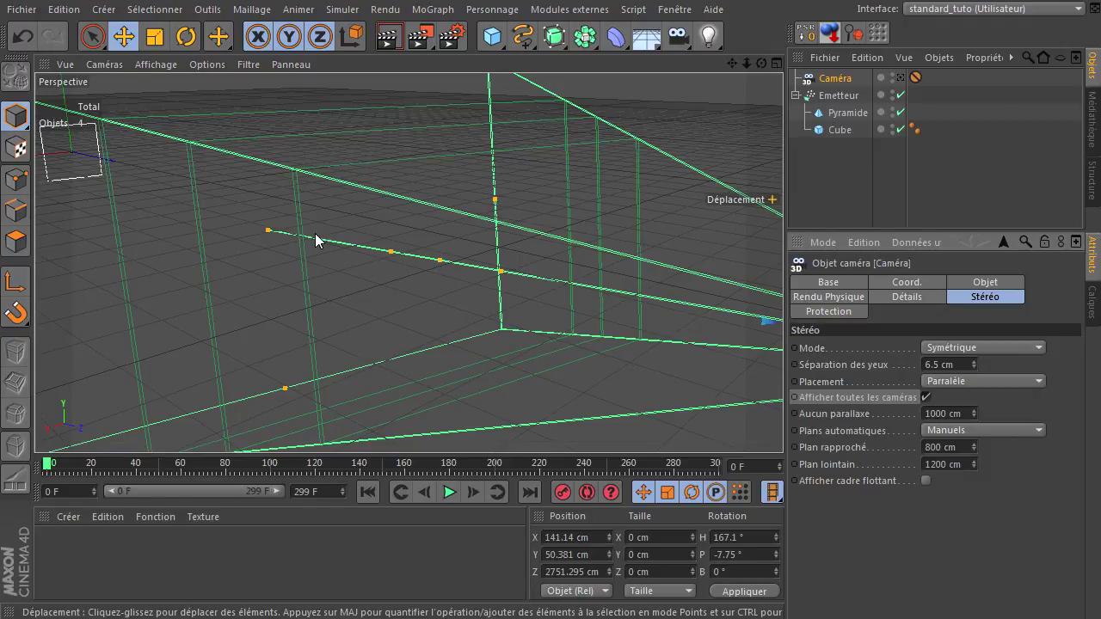
Reposition the stereo planes along the camera axis, with the far plane at about 1215.6 cm and the near plane at about 638 cm
mouse_move(391, 251)
left_mouse_down()
mouse_move(341, 246)
mouse_move(425, 242)
mouse_move(348, 246)
mouse_move(411, 242)
mouse_move(385, 241)
left_mouse_up()
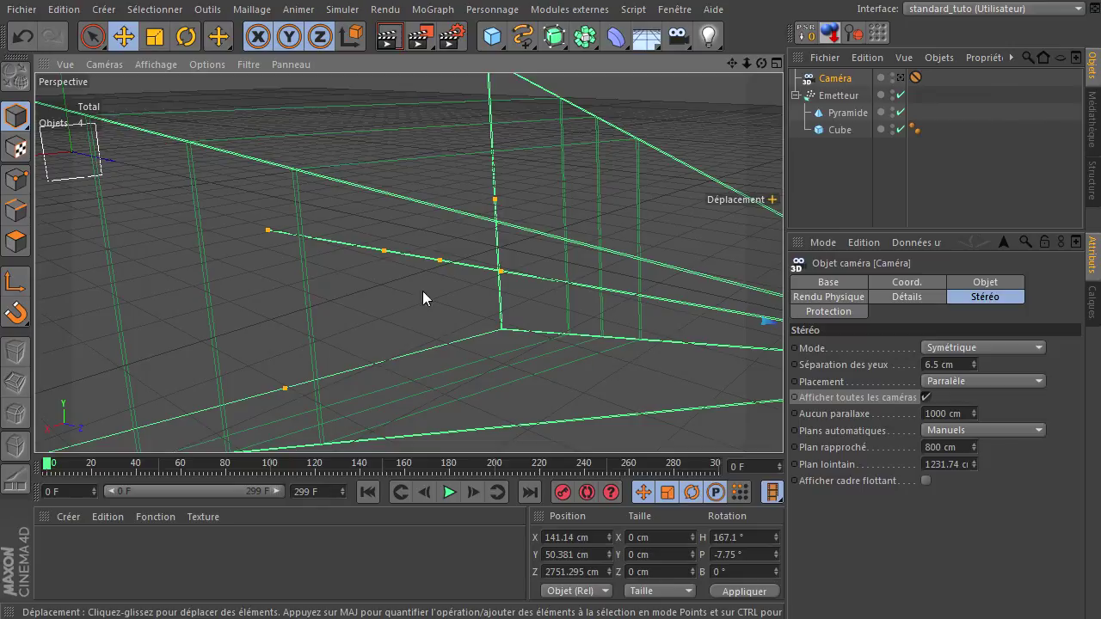
mouse_move(382, 255)
left_mouse_down()
mouse_move(335, 245)
mouse_move(371, 249)
left_mouse_up()
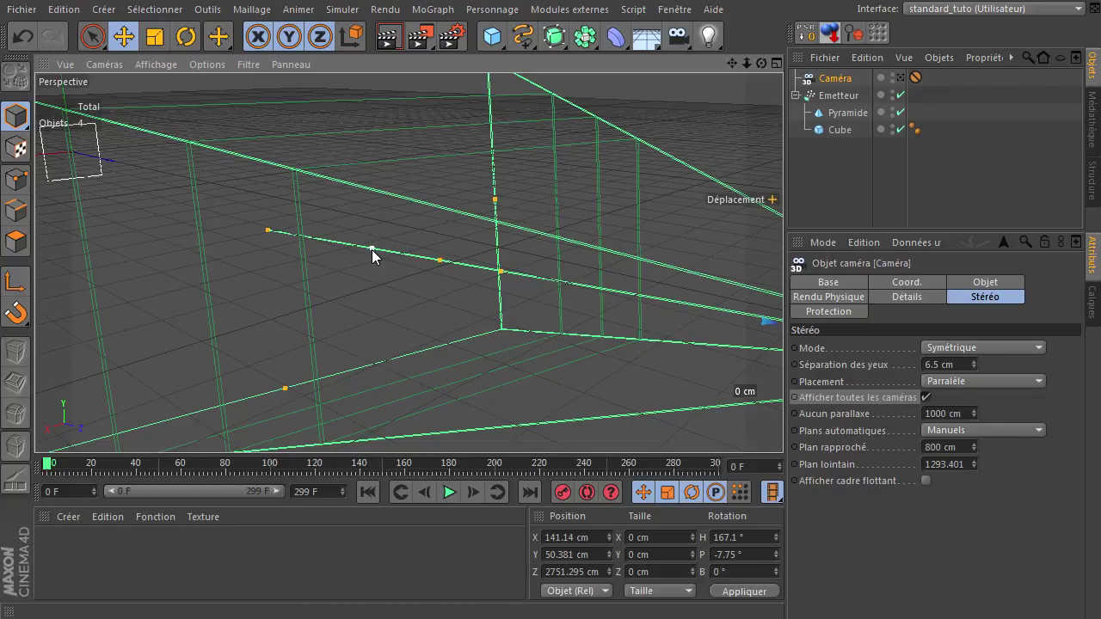
mouse_move(371, 249)
left_mouse_down()
mouse_move(347, 246)
mouse_move(394, 249)
mouse_move(307, 253)
mouse_move(388, 247)
left_mouse_up()
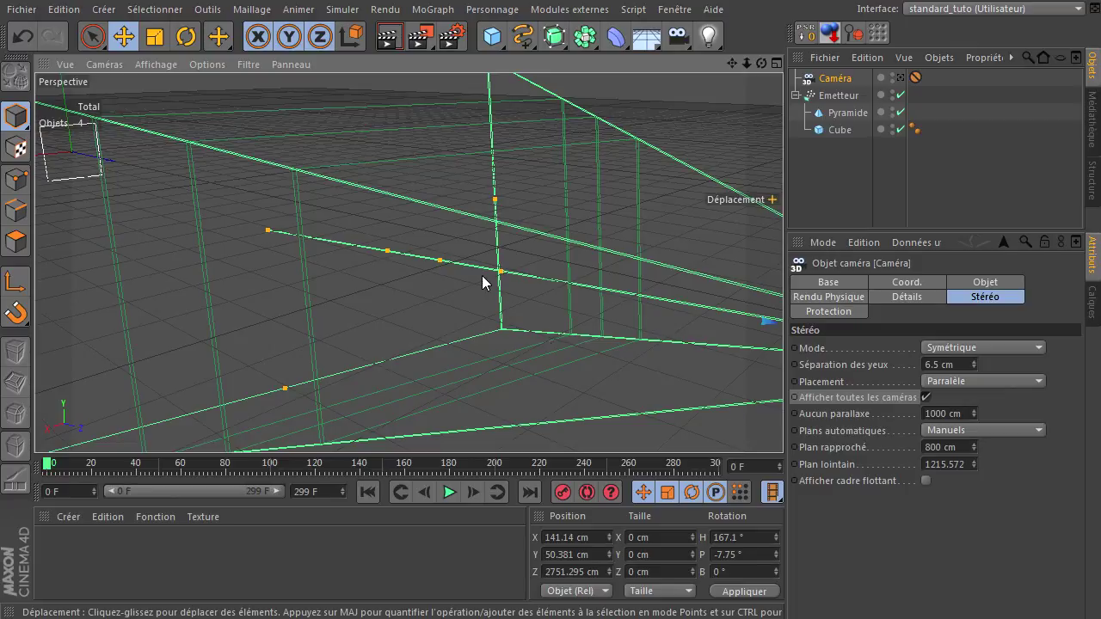
left_click_drag(500, 271, 585, 254)
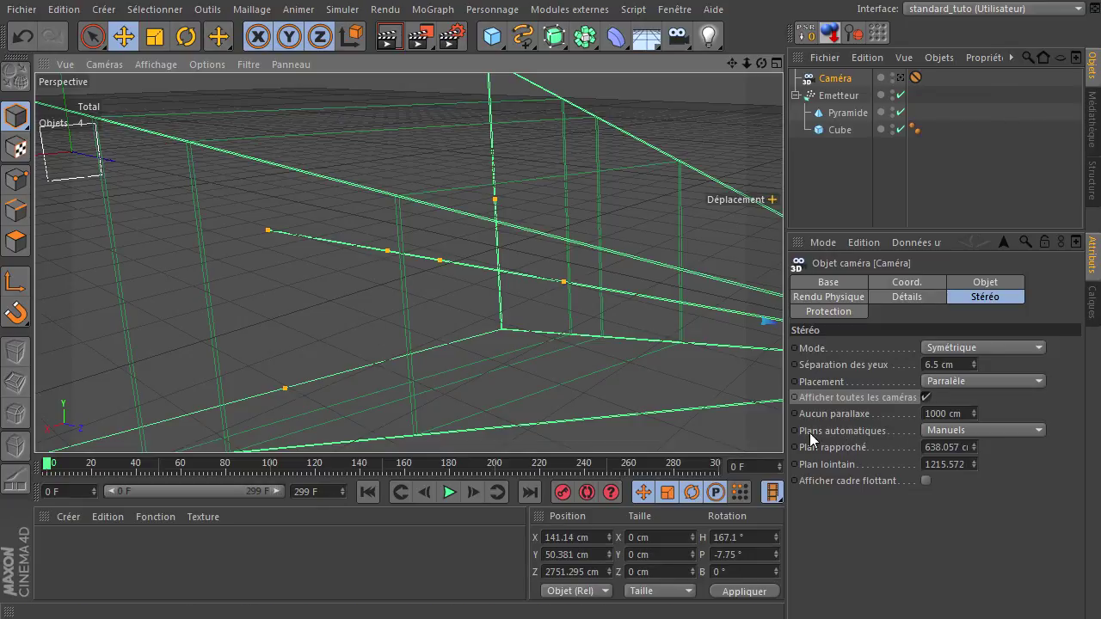
Review the Plans automatiques options while keeping Manuels, and briefly show the floating frame before hiding it again
left_click(951, 433)
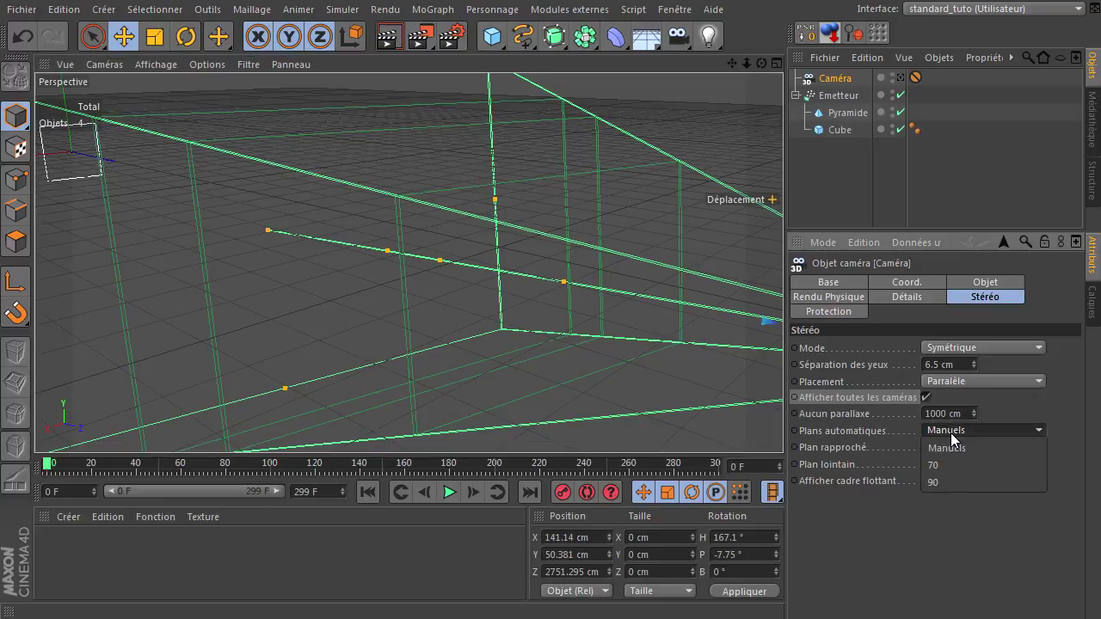
left_click(950, 531)
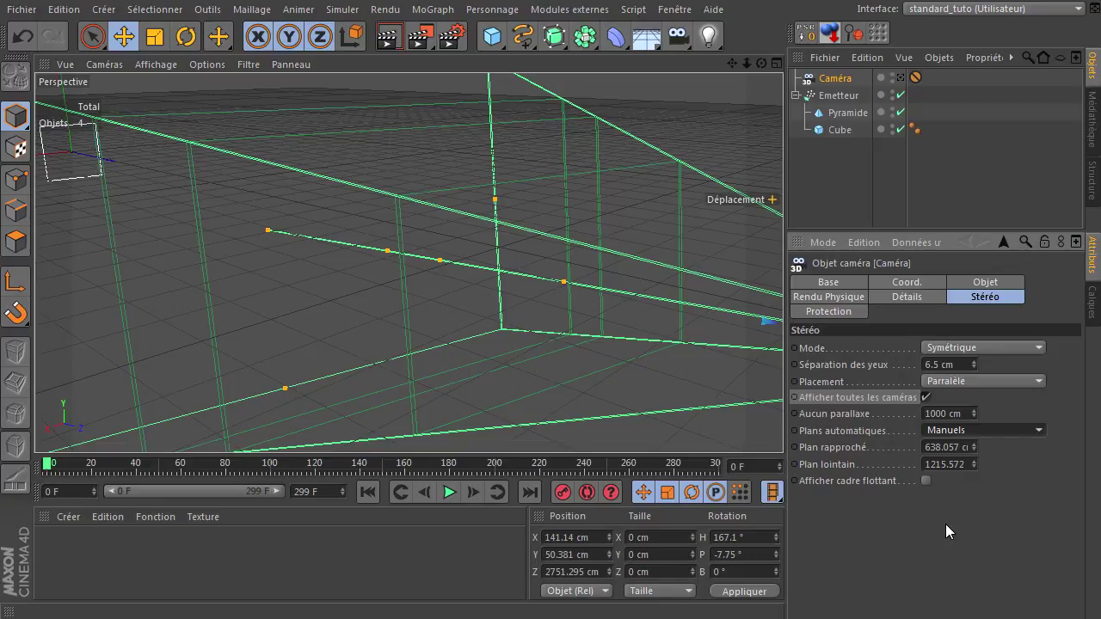
left_click(928, 484)
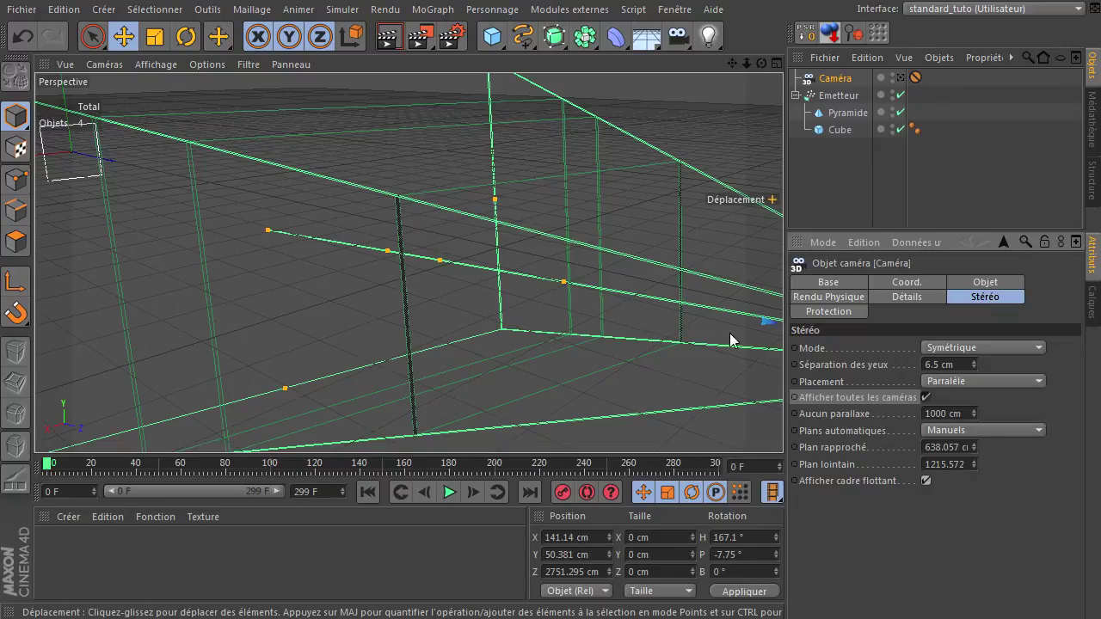
left_click(927, 481)
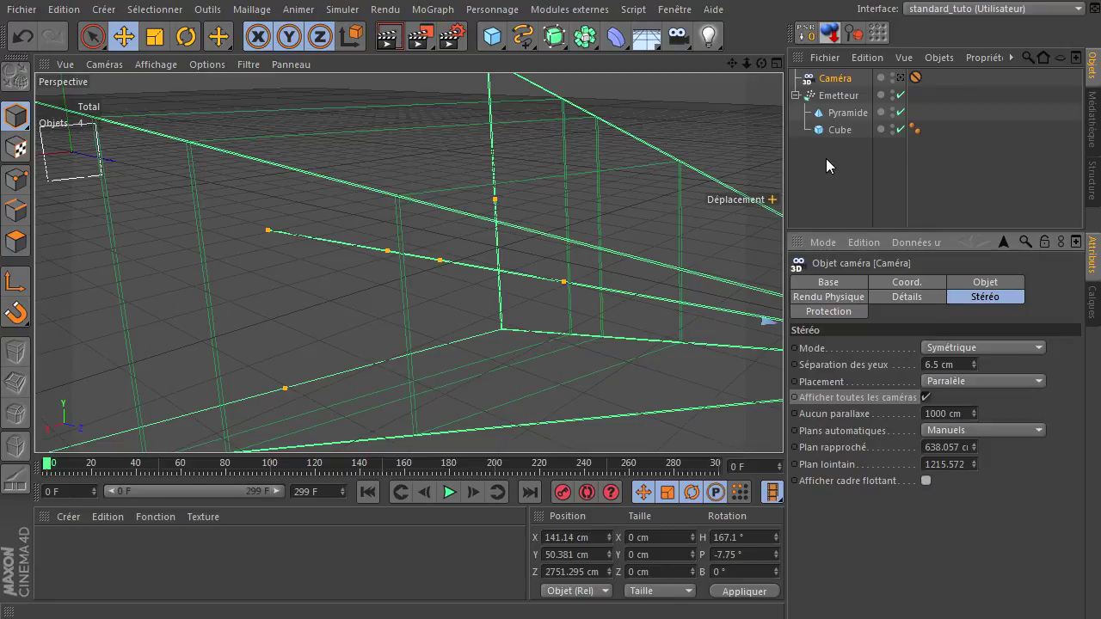
Look through the stereo camera, play the particle animation and change the viewport display to shading with edge lines
left_click(900, 78)
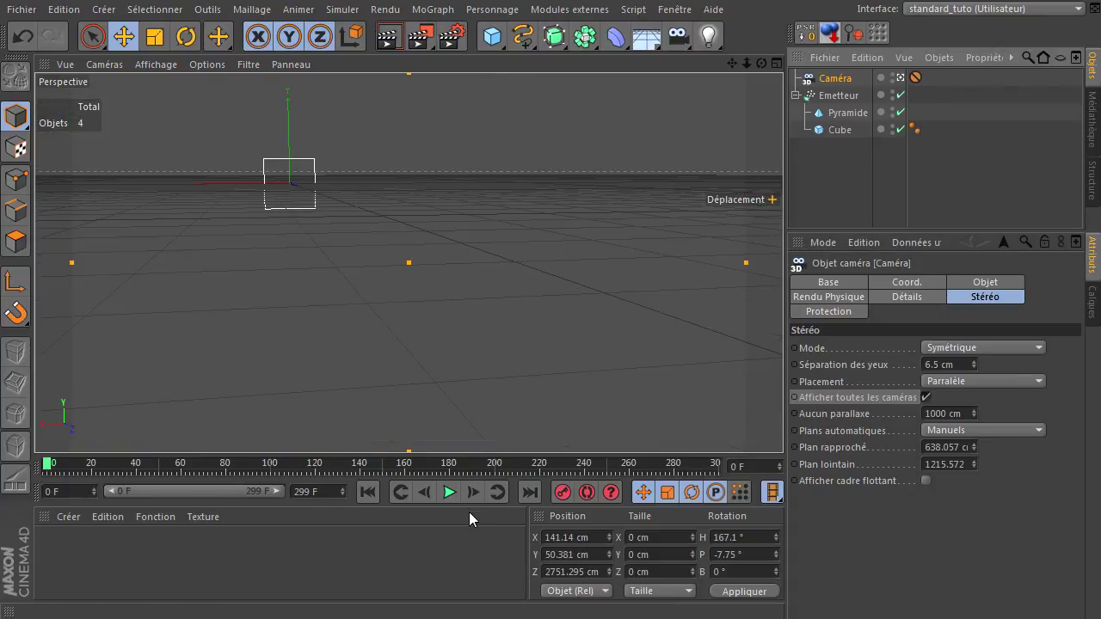
left_click(448, 492)
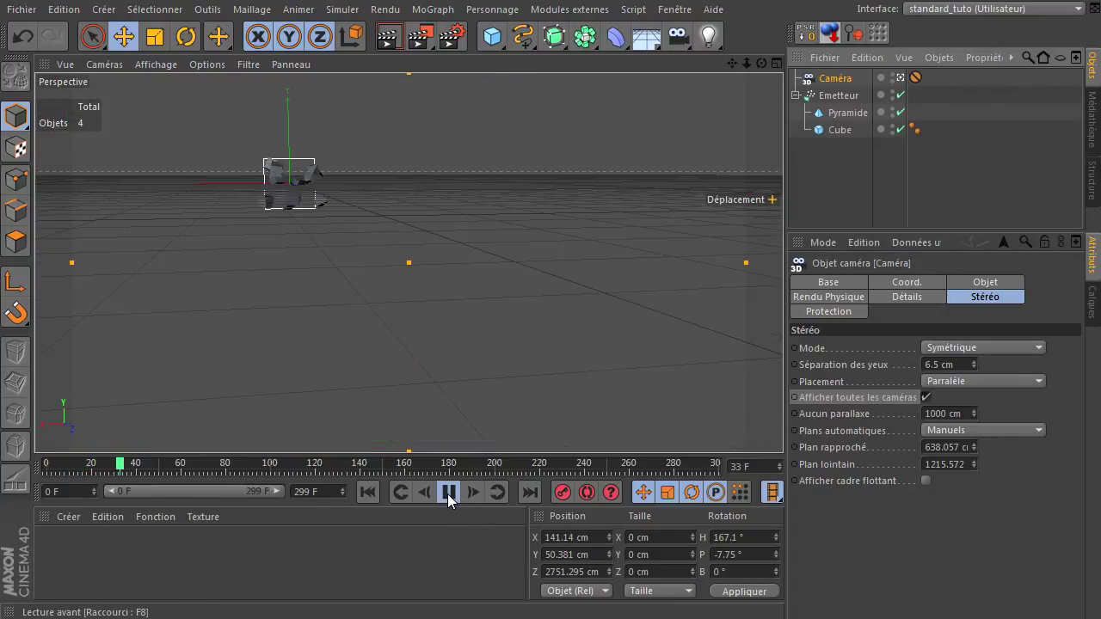
left_click(166, 69)
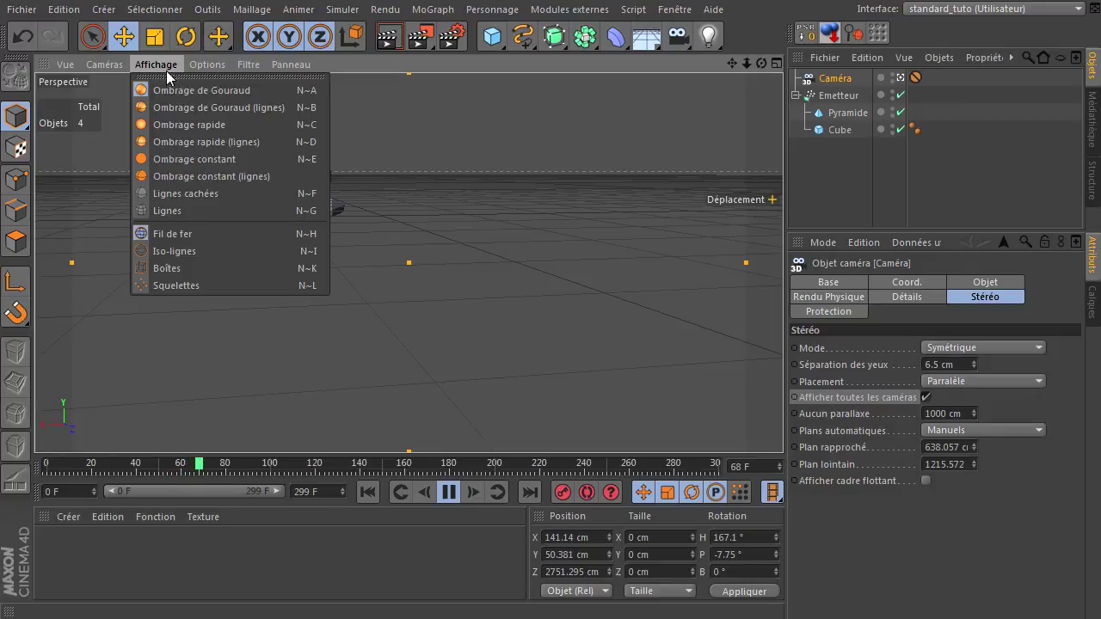
left_click(188, 123)
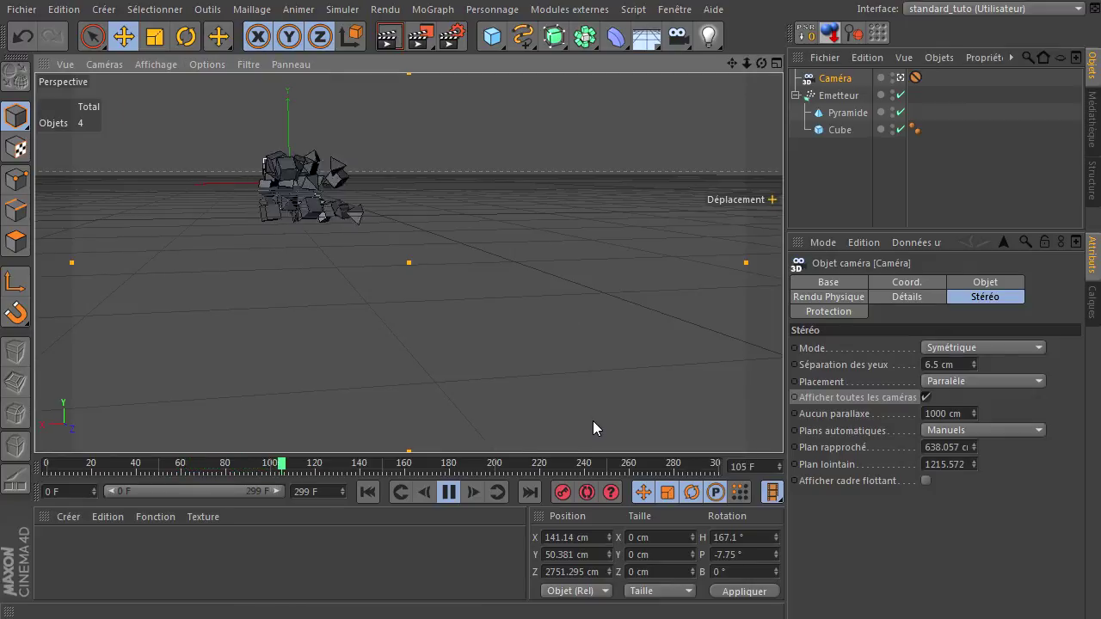
Stop the particle animation at frame 273 and render a preview of the camera view in the viewport
left_click(450, 494)
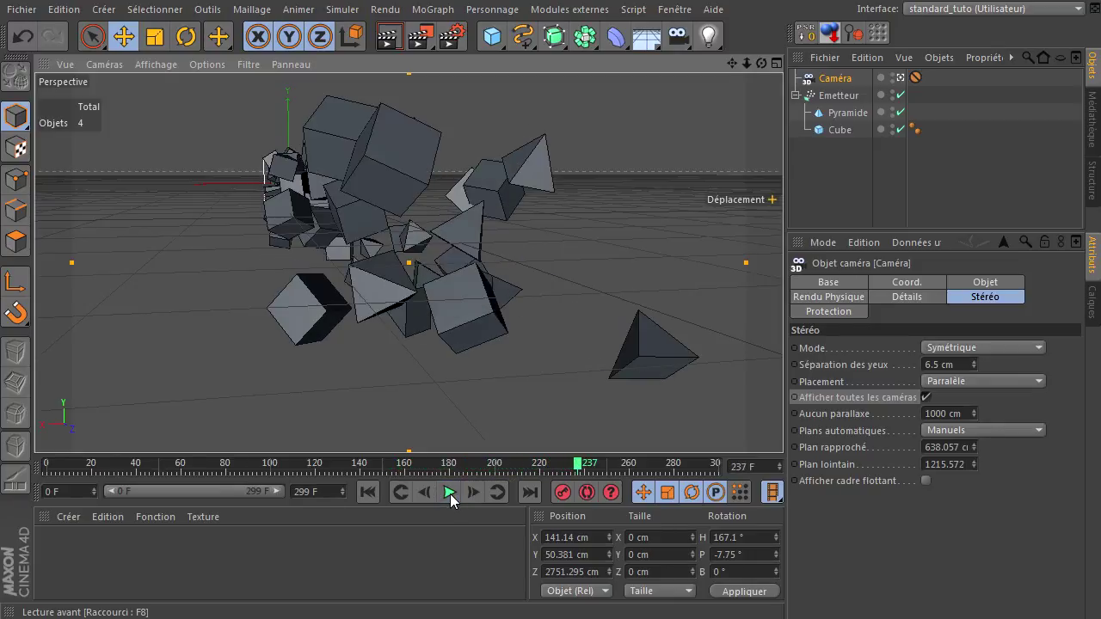
left_click(450, 494)
left_click(450, 493)
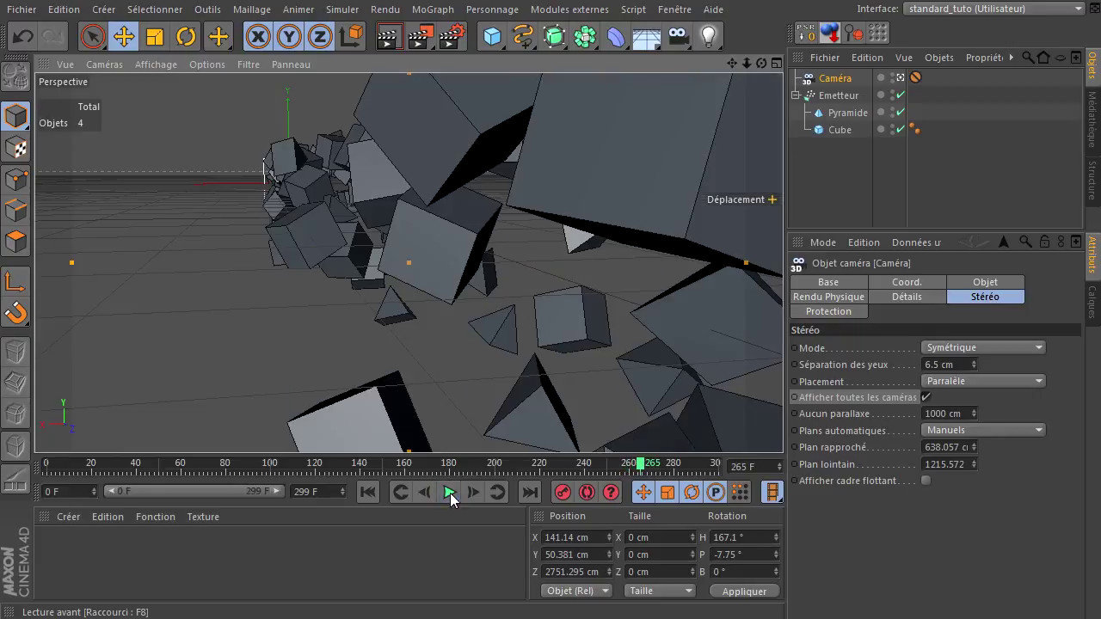
left_click(450, 493)
left_click(450, 493)
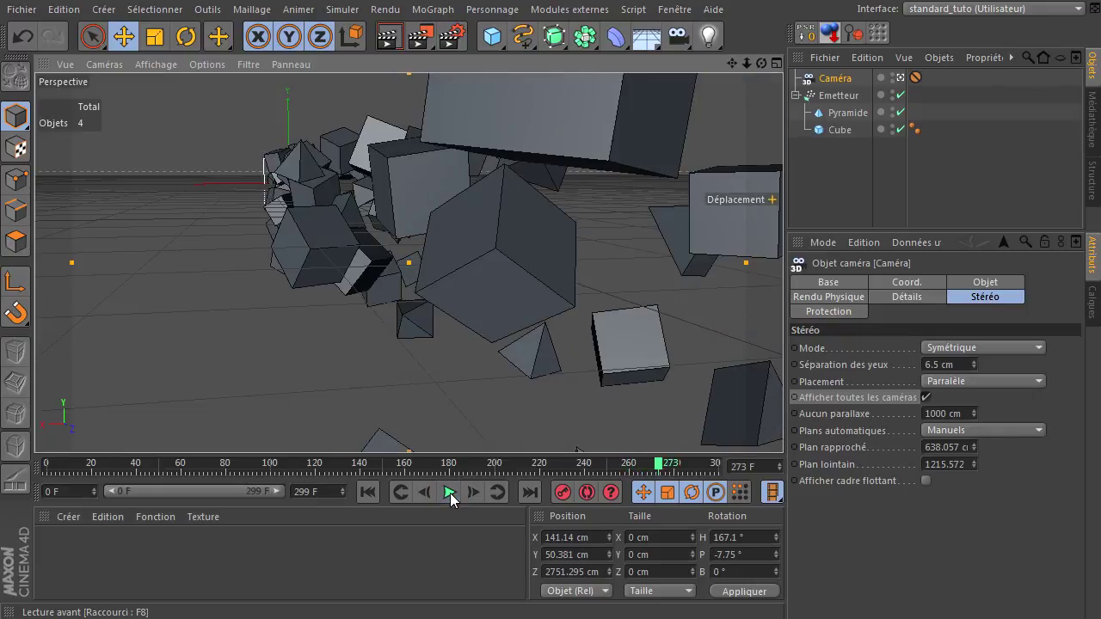
left_click(389, 36)
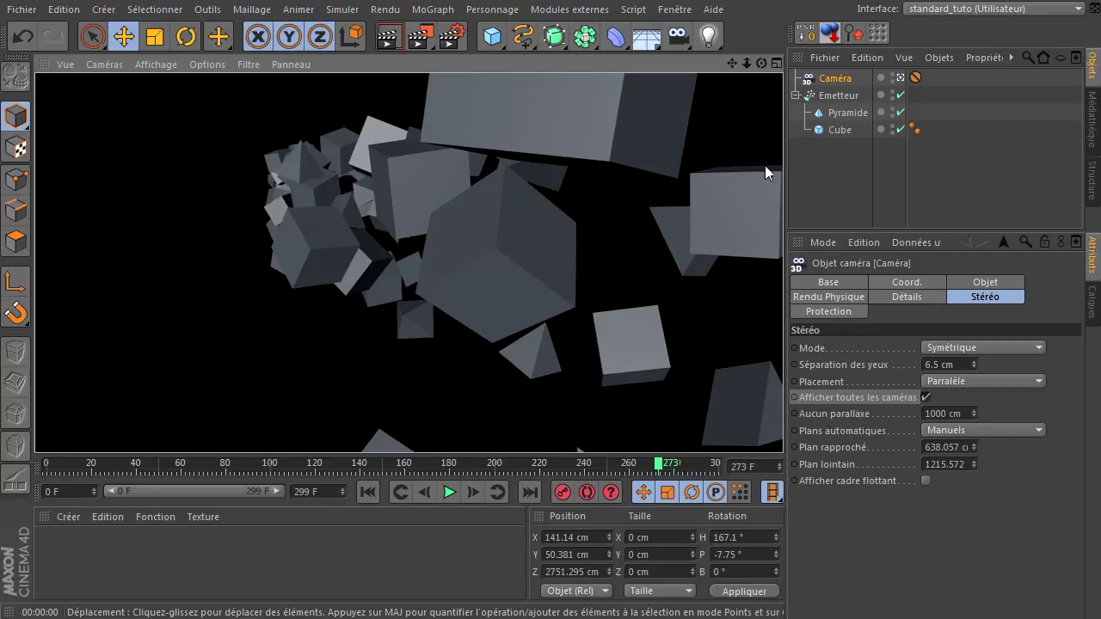
left_click(850, 81)
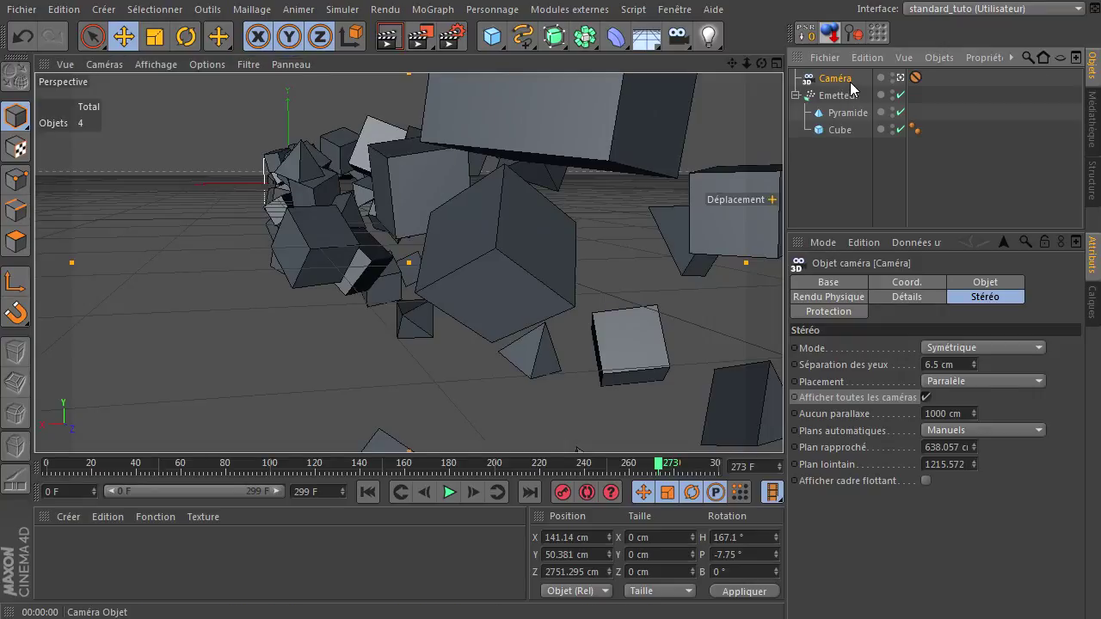
Enable Stéréoscopique in the render settings and set the stereoscopic image calculation to Canaux individuels
left_click(448, 41)
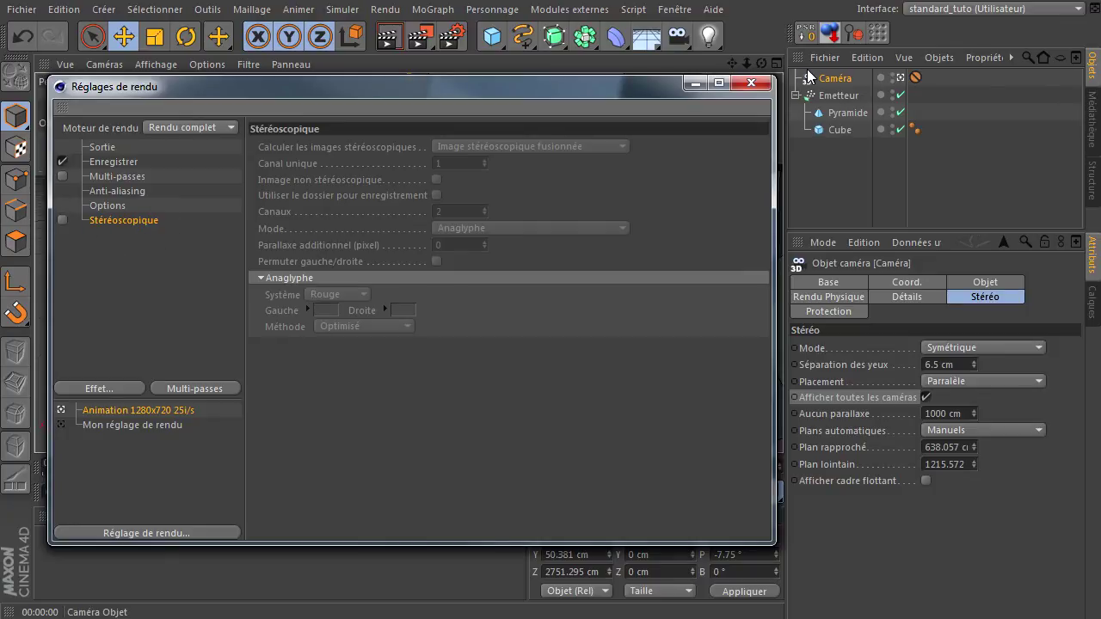
left_click(62, 221)
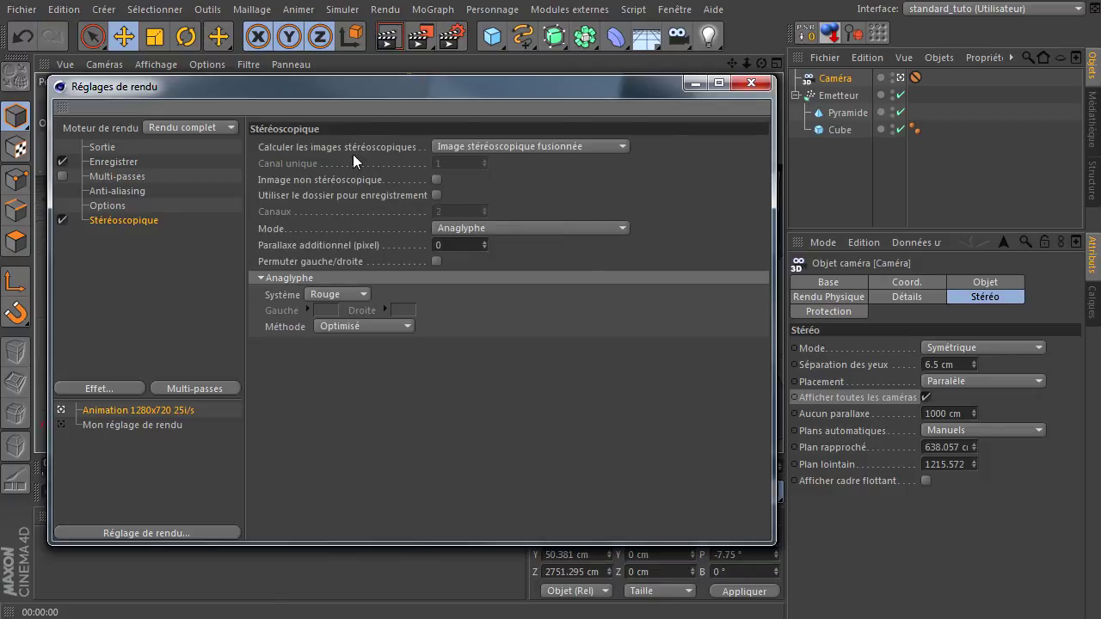
left_click_drag(379, 90, 594, 119)
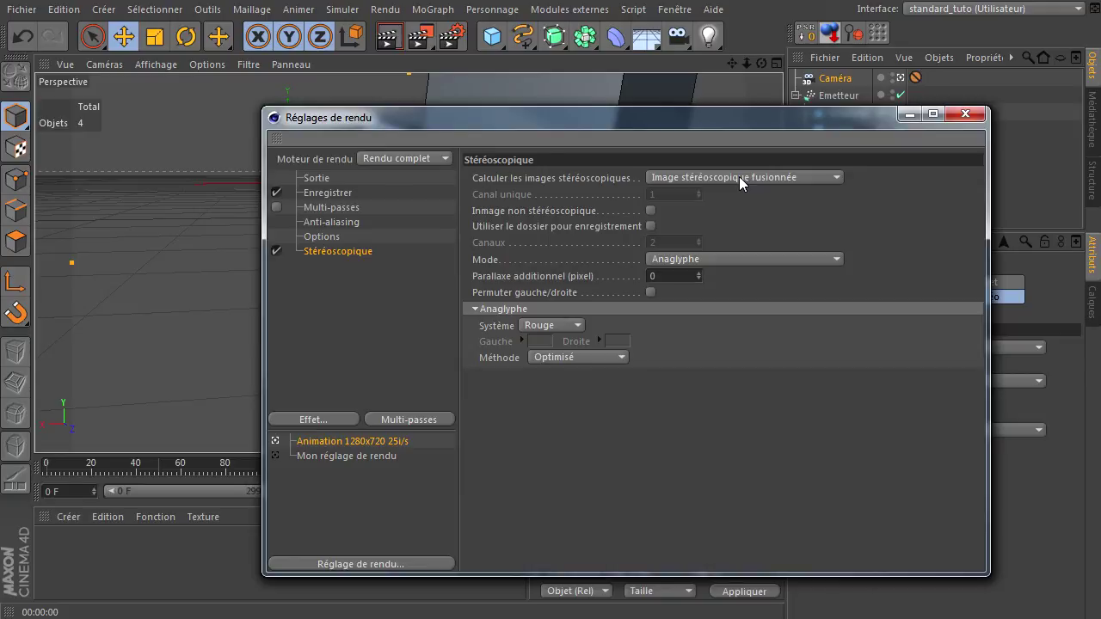
left_click(739, 176)
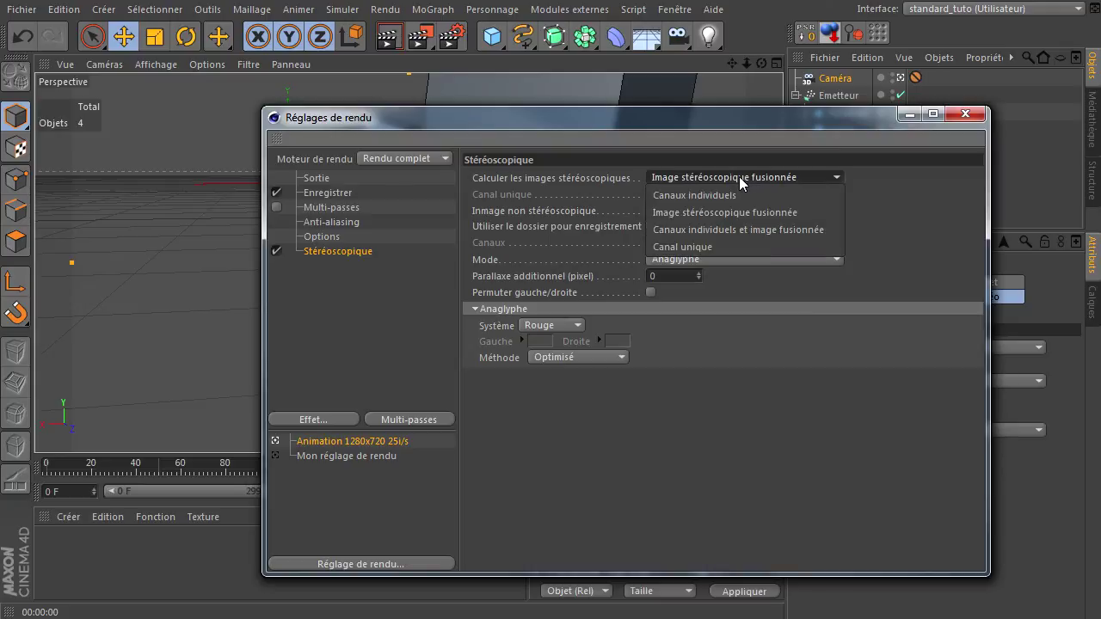
left_click(732, 195)
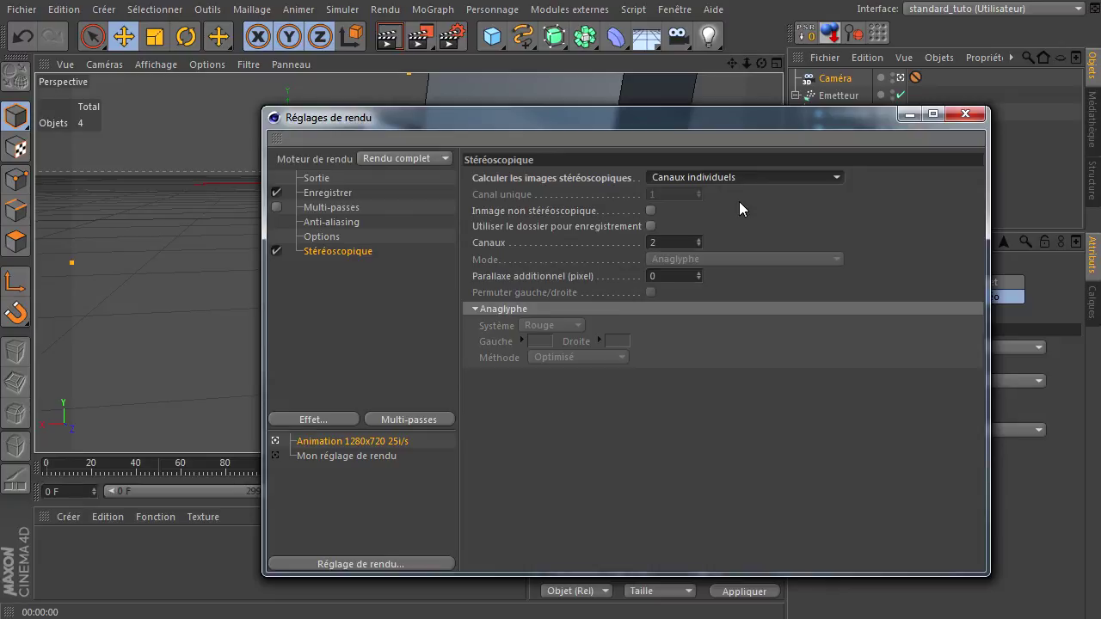
Try the Canaux individuels et image fusionnée and Canal unique options for the stereoscopic image calculation
left_click(752, 178)
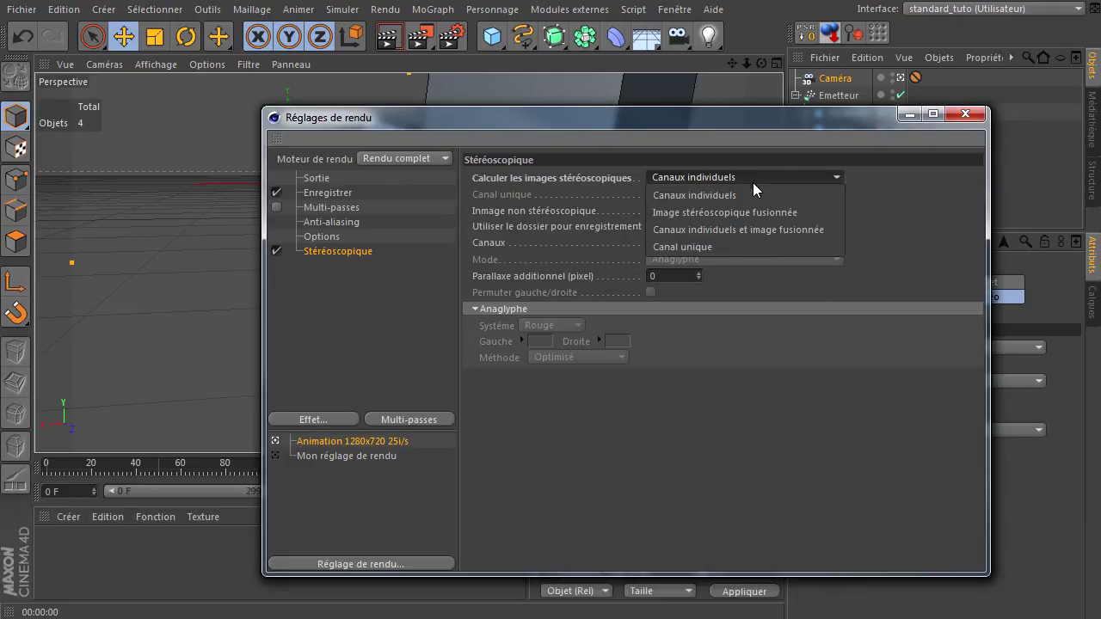
left_click(747, 230)
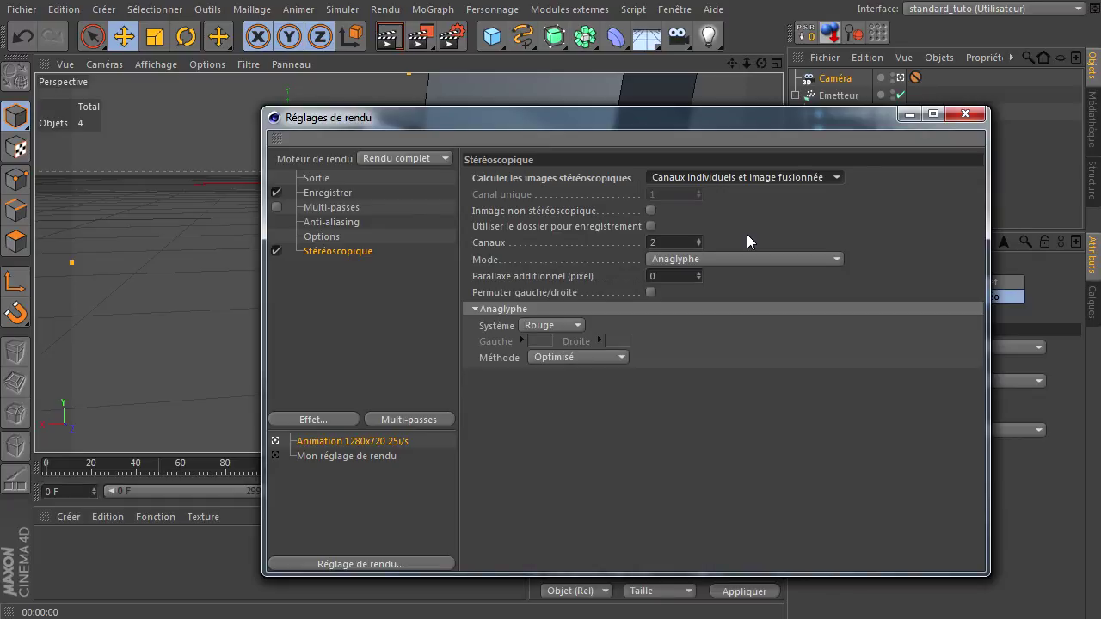
left_click(787, 178)
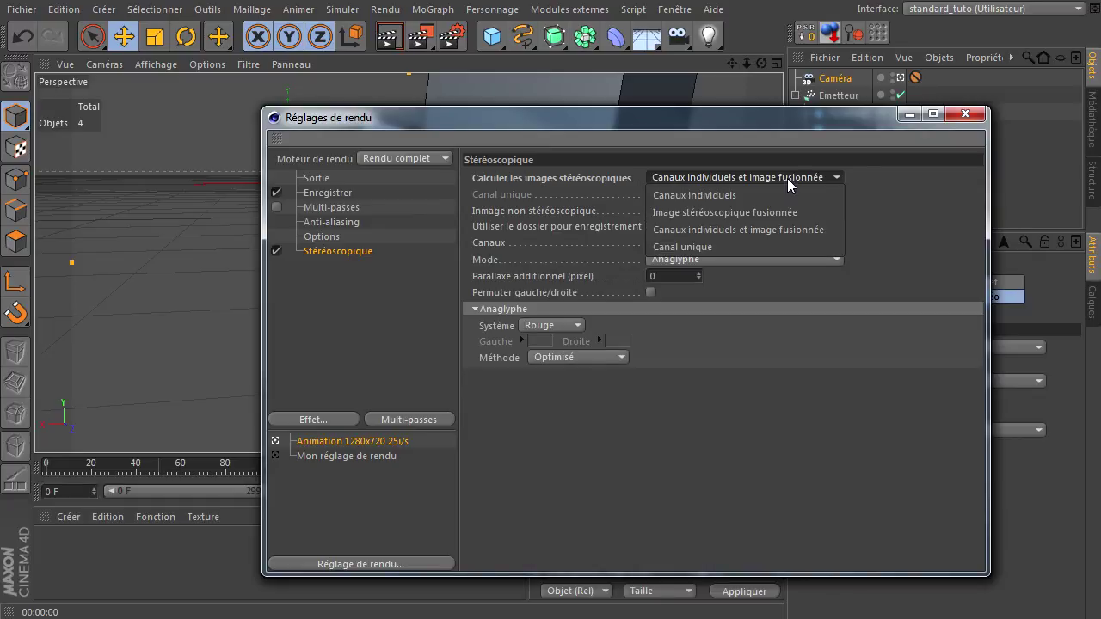
left_click(778, 249)
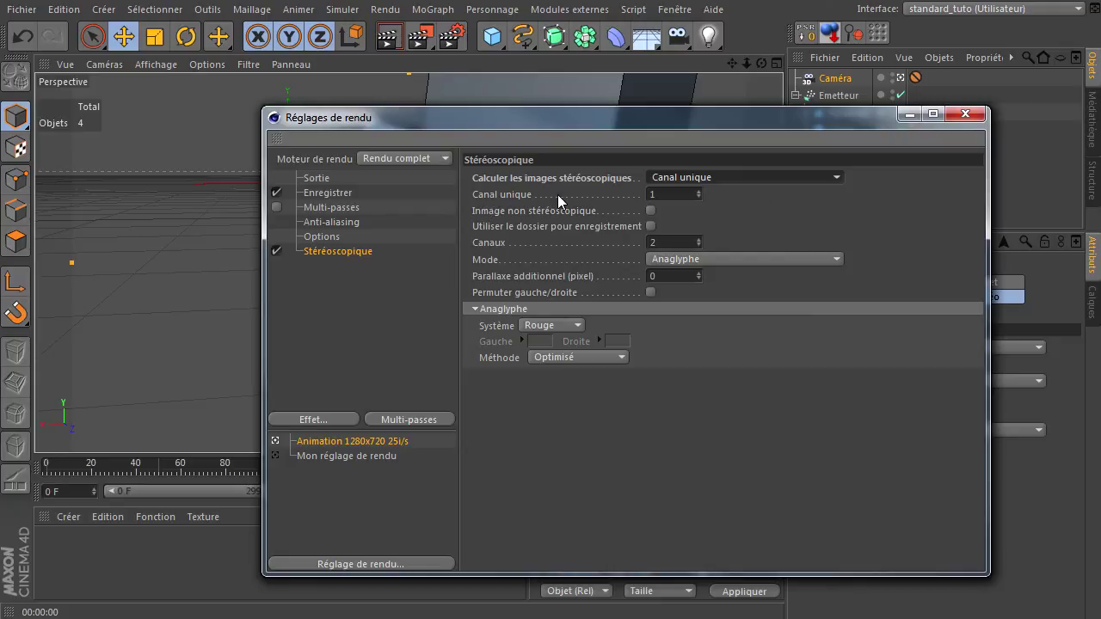
left_click(677, 193)
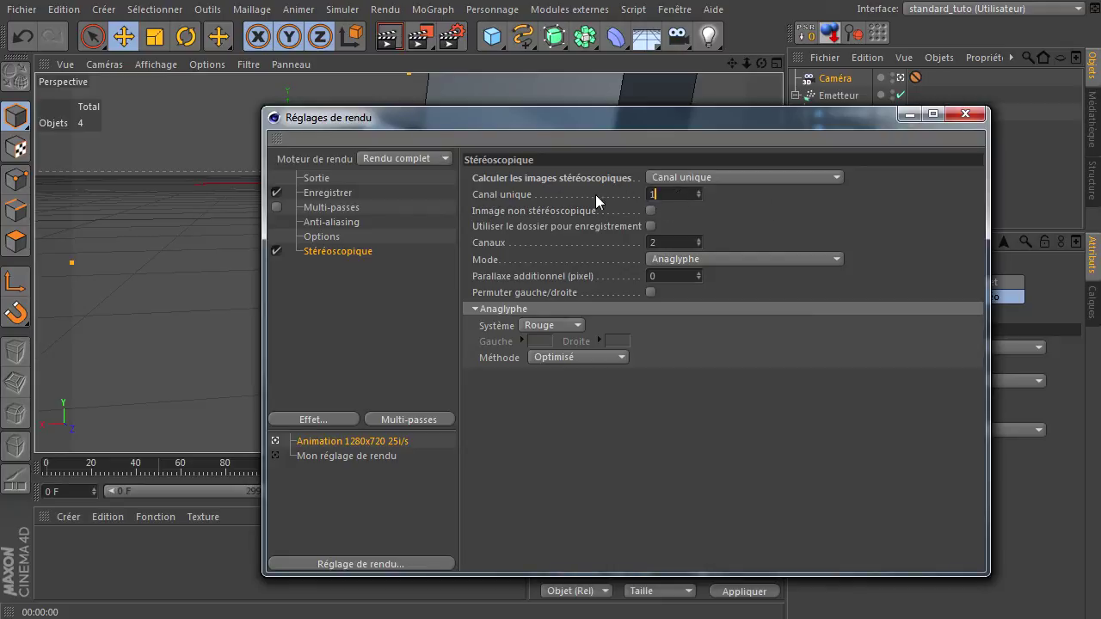
Set the stereoscopic image calculation to Image stéréoscopique fusionnée, leaving the non-stereoscopic image off and the mode at Anaglyphe
left_click(719, 177)
left_click(719, 213)
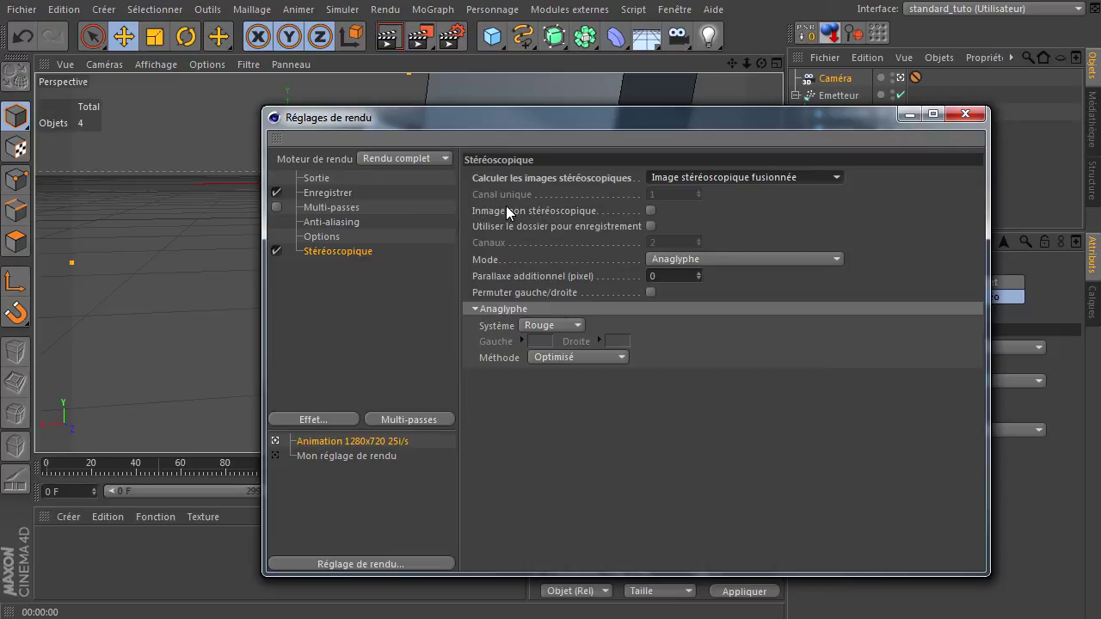
left_click(652, 210)
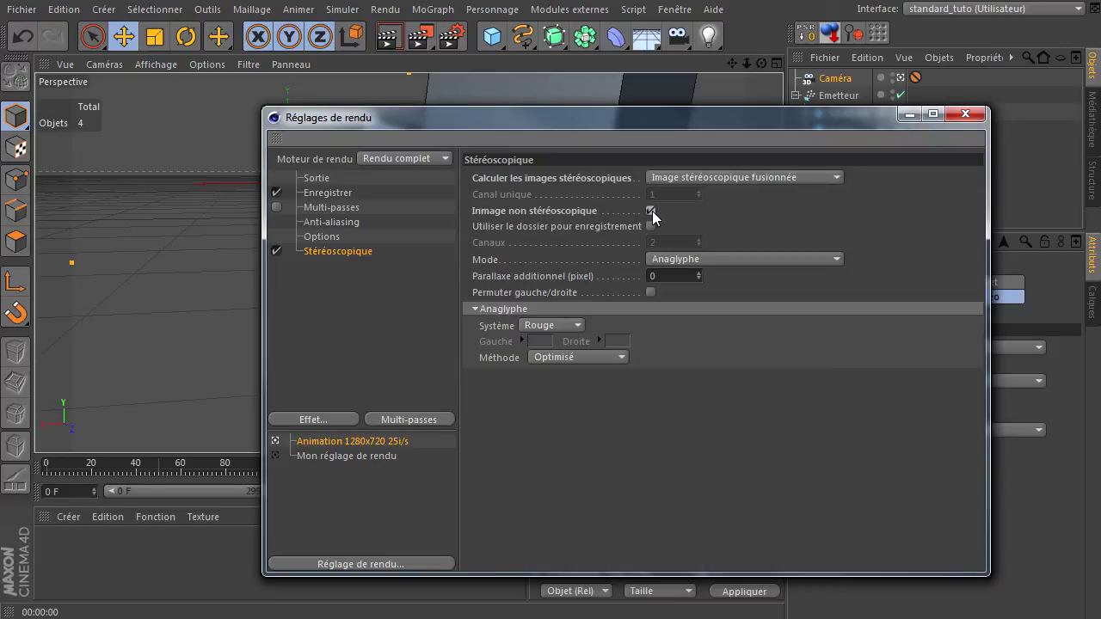
left_click(652, 211)
left_click(730, 256)
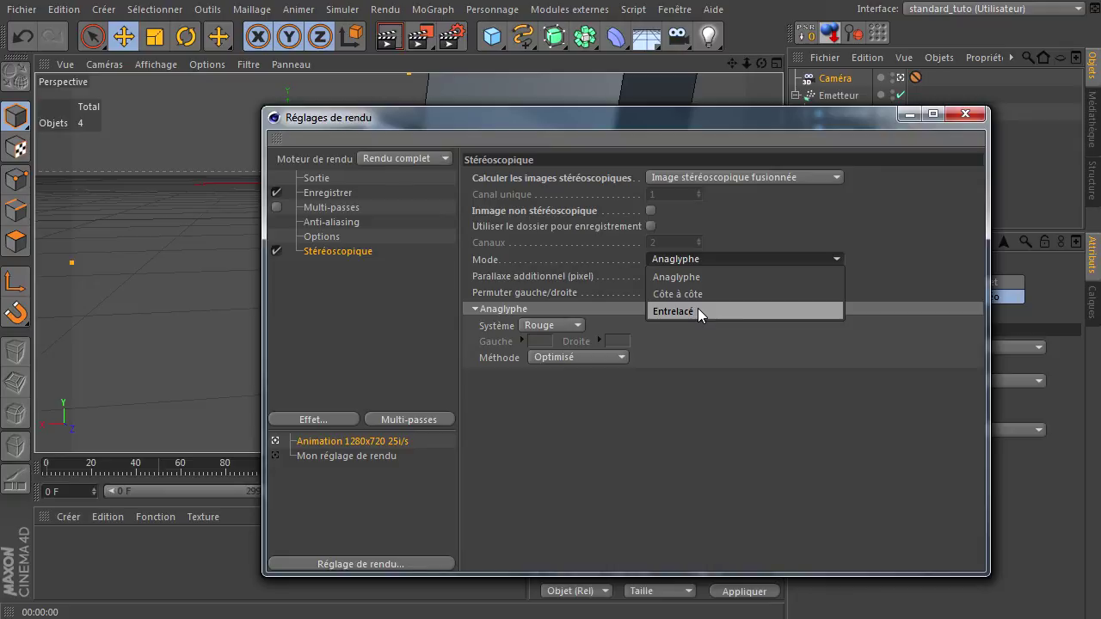
left_click(865, 251)
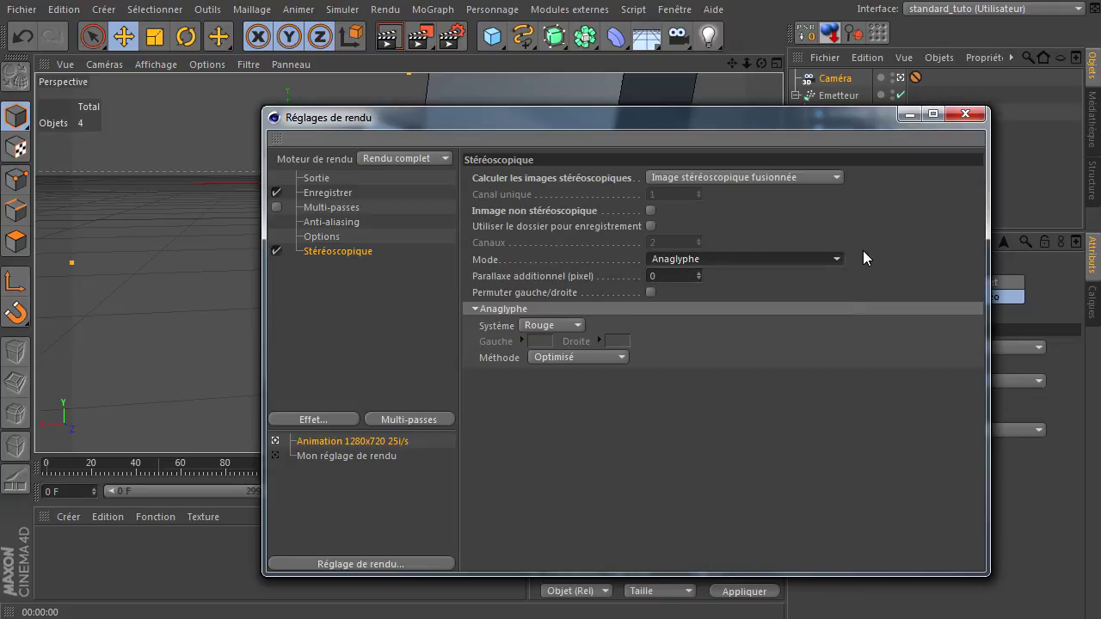
Try the custom anaglyph system Autre and expand its Gauche and Droite colour settings
left_click(536, 330)
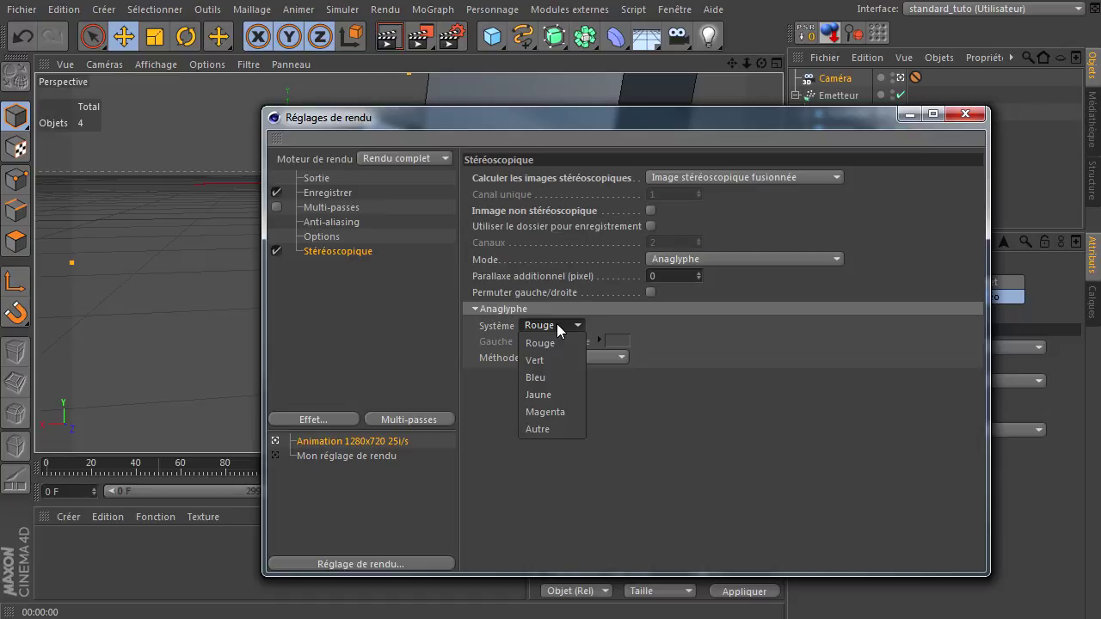
left_click(546, 430)
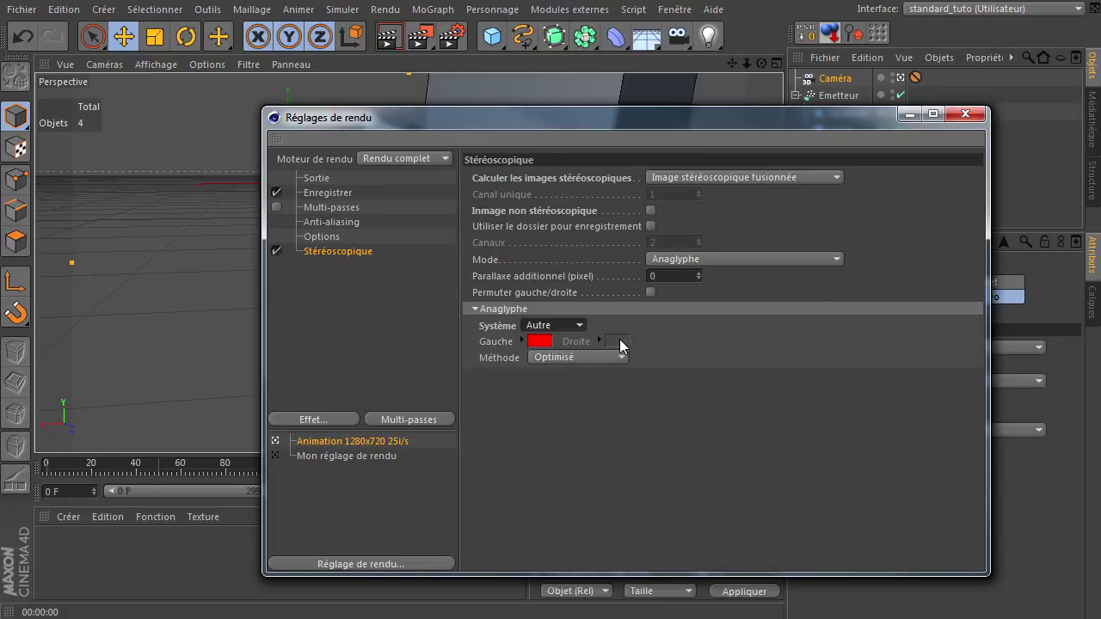
left_click(521, 341)
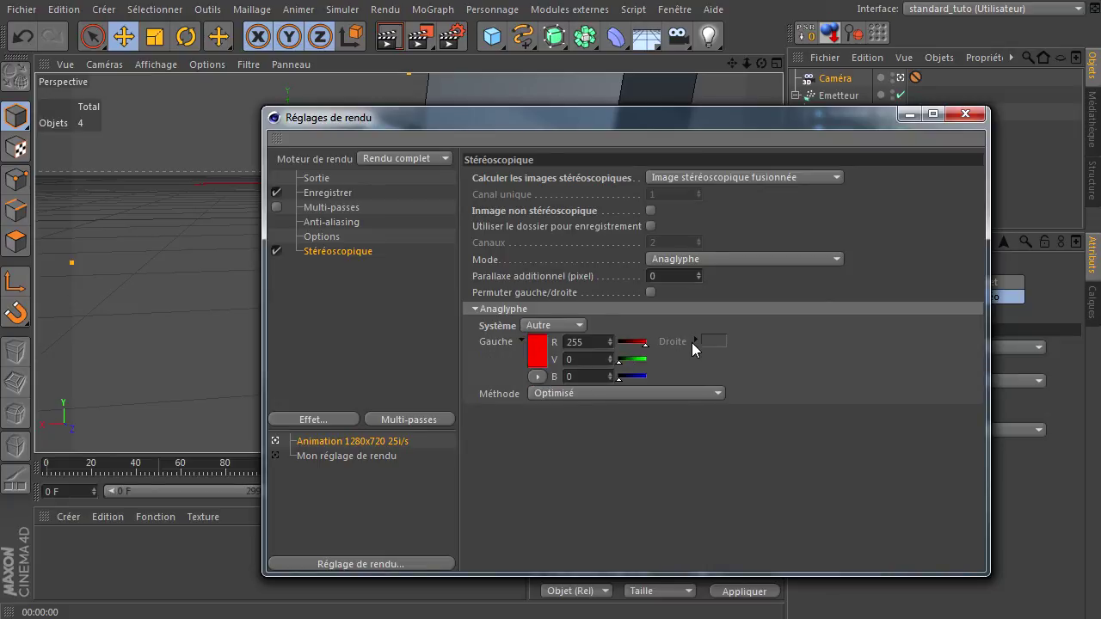
left_click(693, 342)
Try the anaglyph methods Couleur and Complet, and return the method to Optimisé
left_click(548, 394)
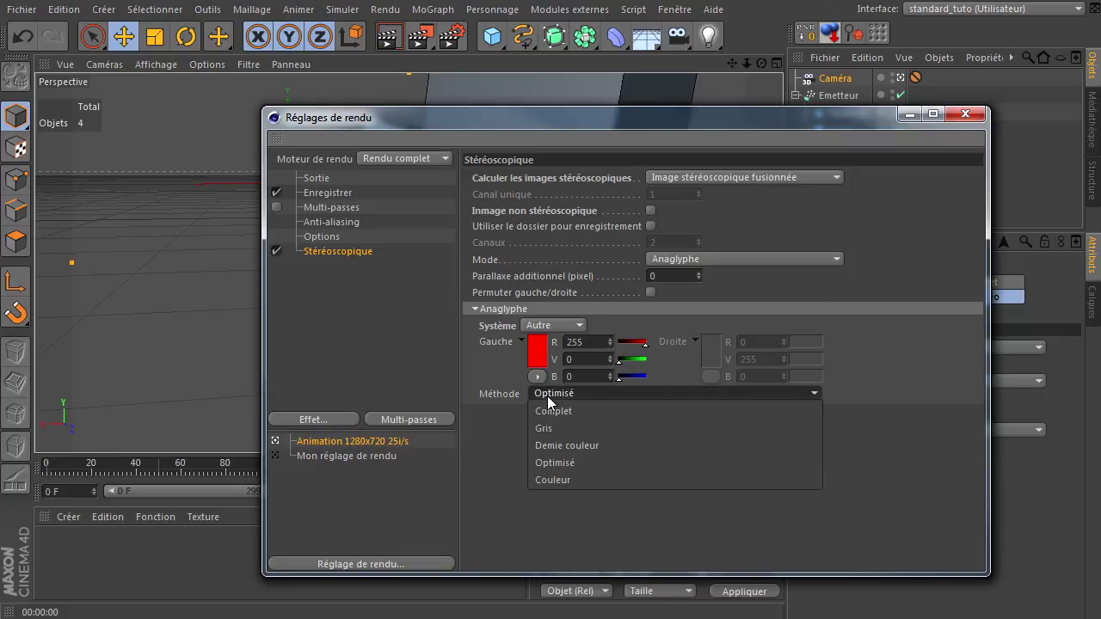
left_click(554, 480)
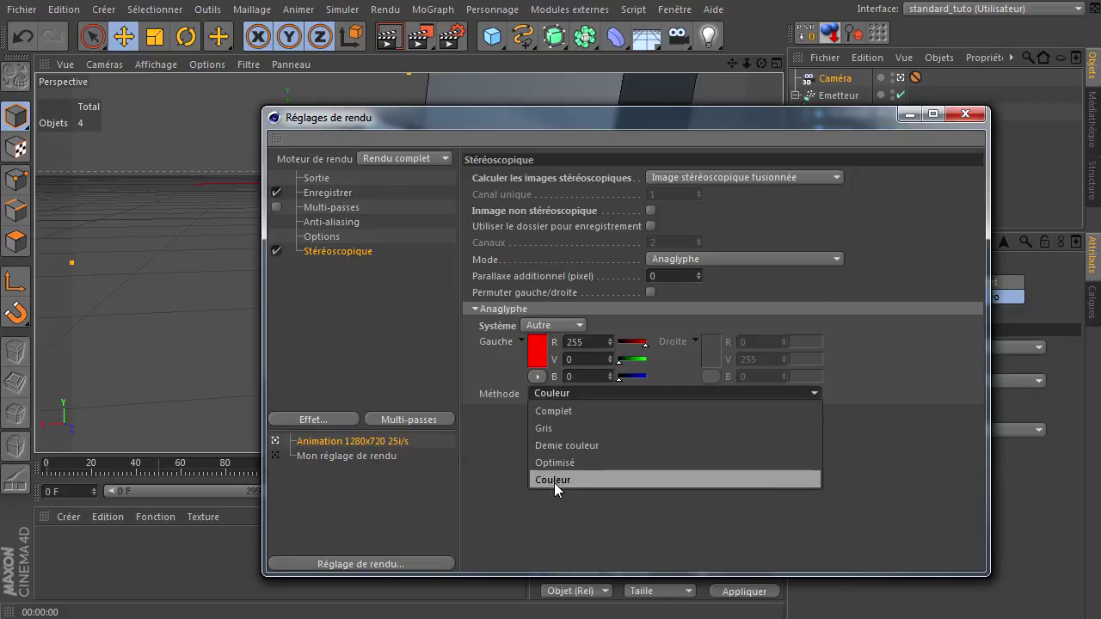
left_click(571, 393)
left_click(569, 411)
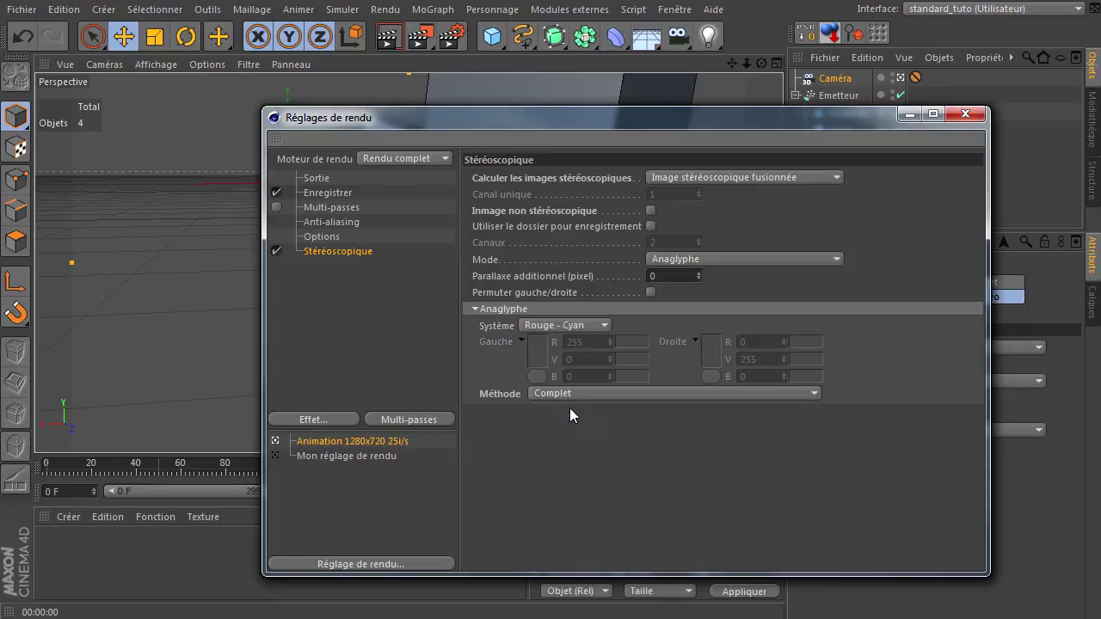
left_click(573, 396)
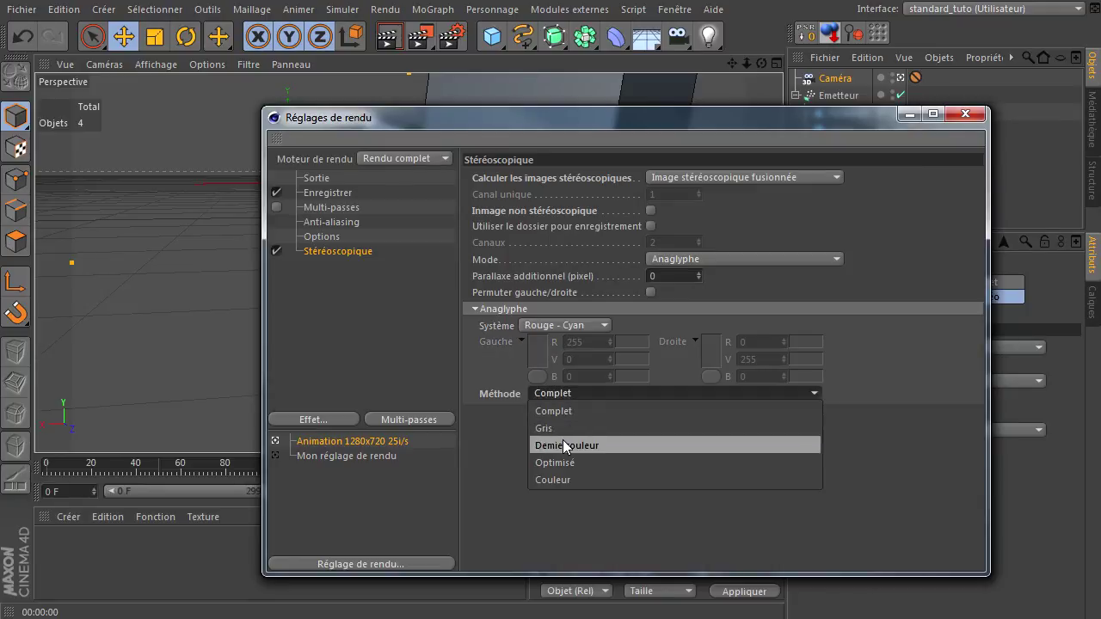
left_click(558, 462)
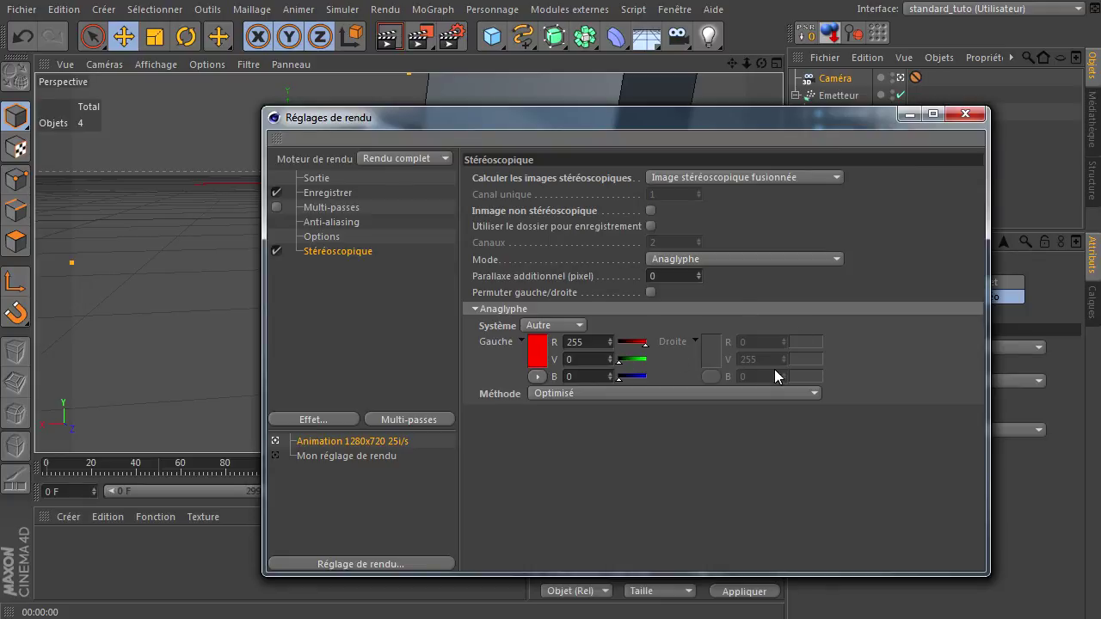
Try the anaglyph systems Magenta, Jaune, Bleu and Vert one after another
left_click(529, 326)
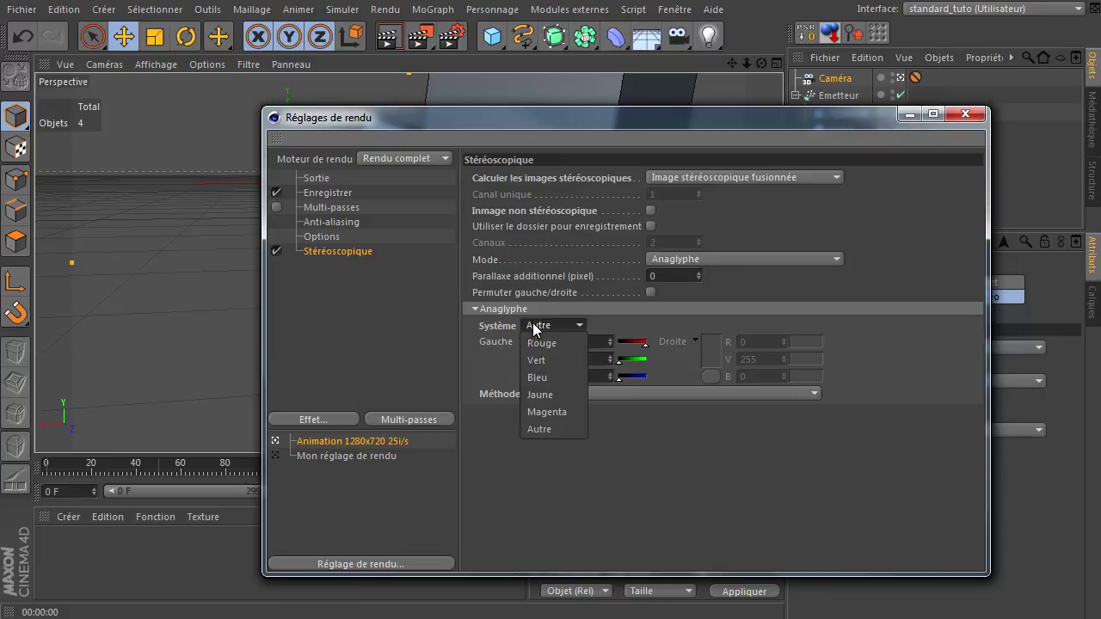
left_click(530, 410)
left_click(555, 326)
left_click(547, 394)
left_click(561, 326)
left_click(558, 377)
left_click(566, 326)
left_click(566, 359)
Set the anaglyph system to Rouge, collapse the Gauche and Droite colour settings and close the render settings
left_click(572, 325)
left_click(563, 343)
left_click(575, 325)
left_click(569, 329)
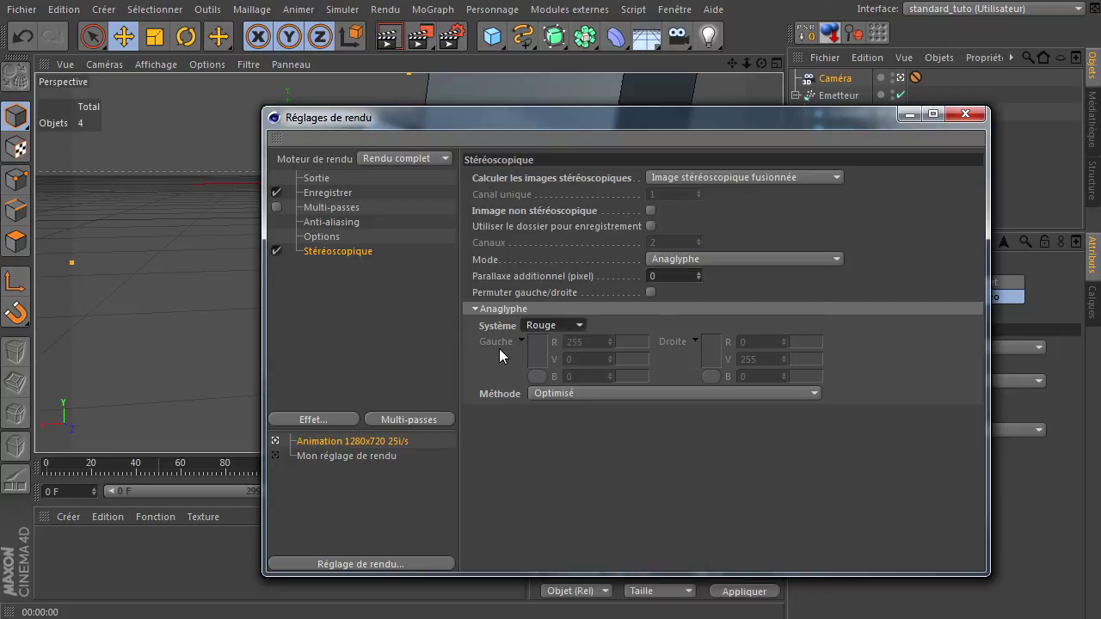
left_click(520, 341)
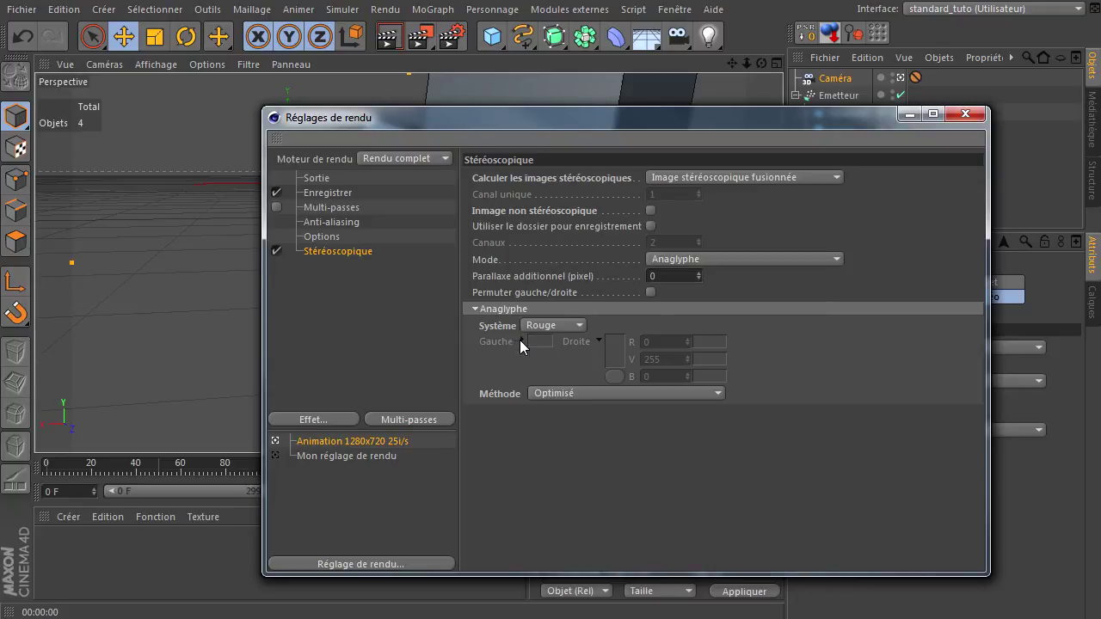
left_click(599, 341)
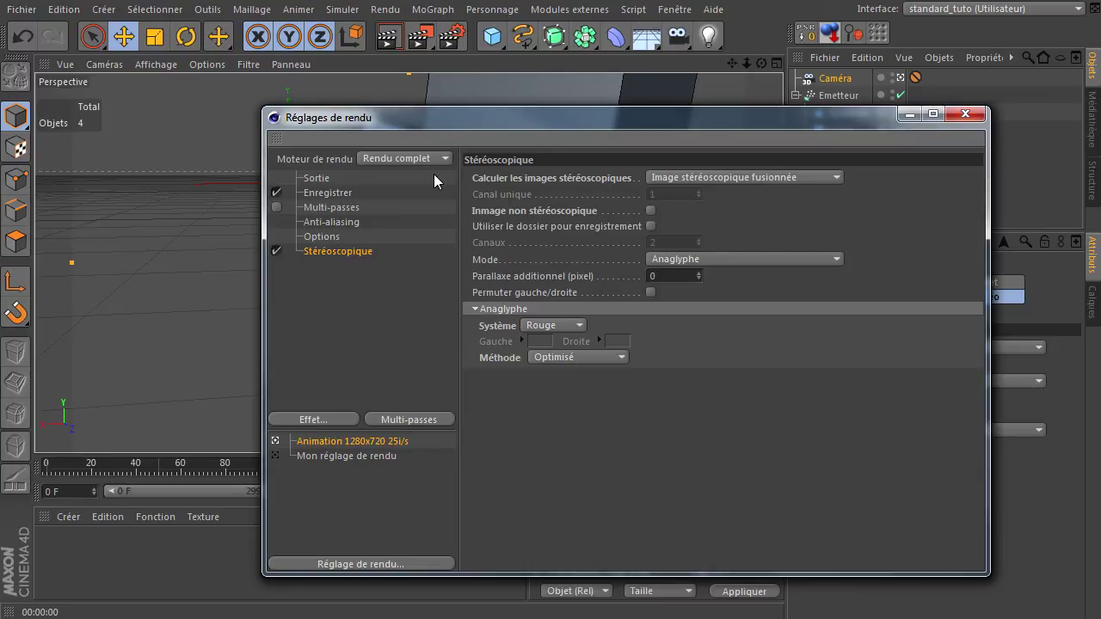
left_click(964, 116)
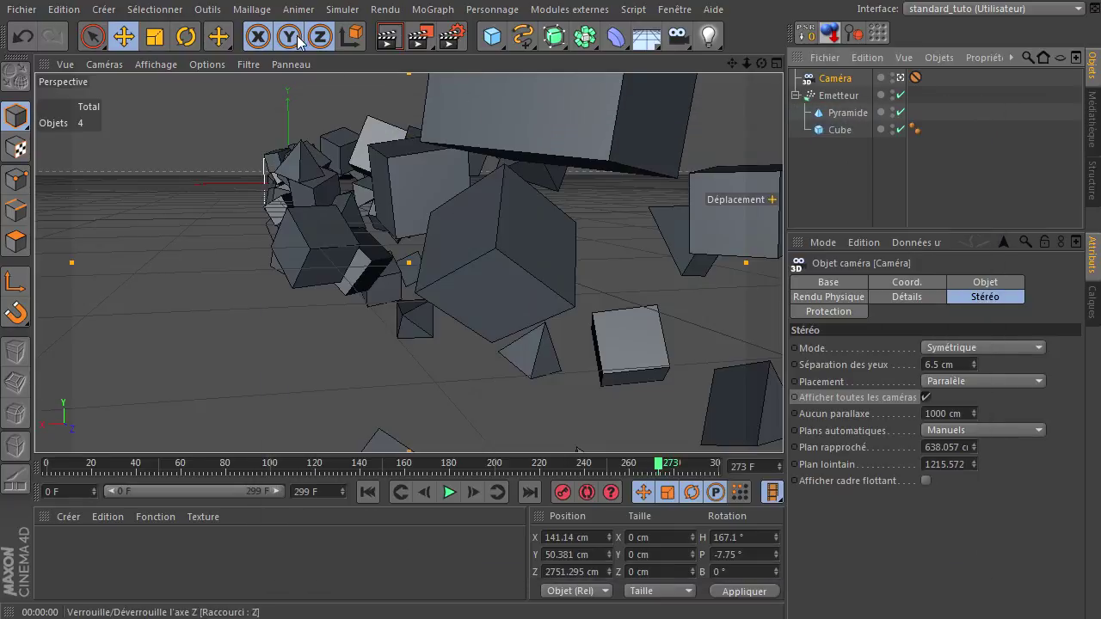
Render a preview of the camera view and briefly switch the viewport's stereoscopic display on and off
left_click(389, 37)
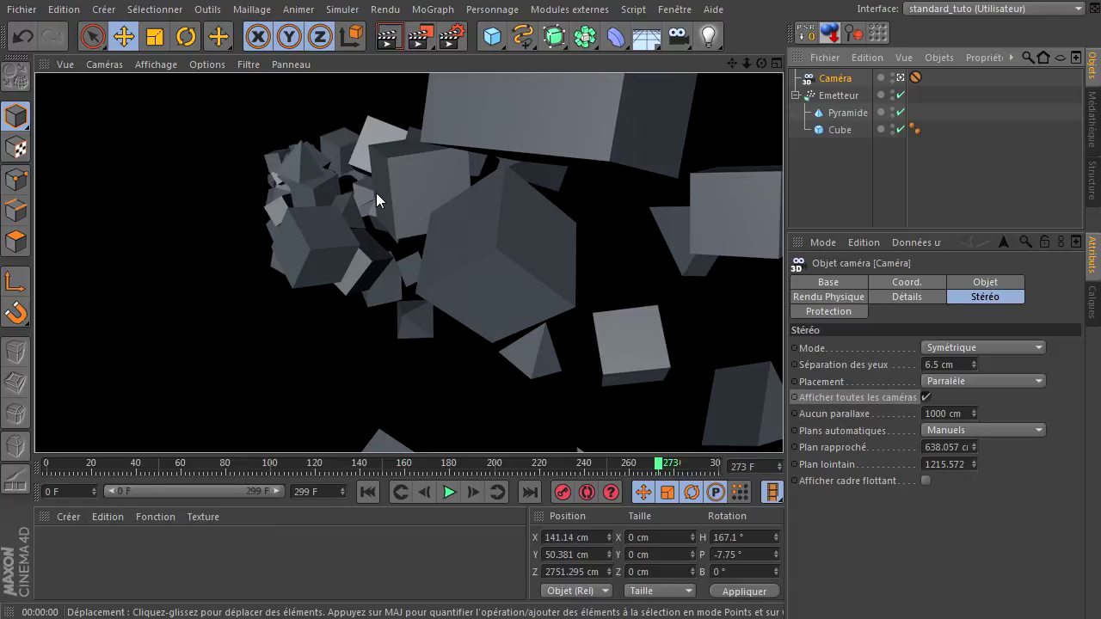
left_click(203, 65)
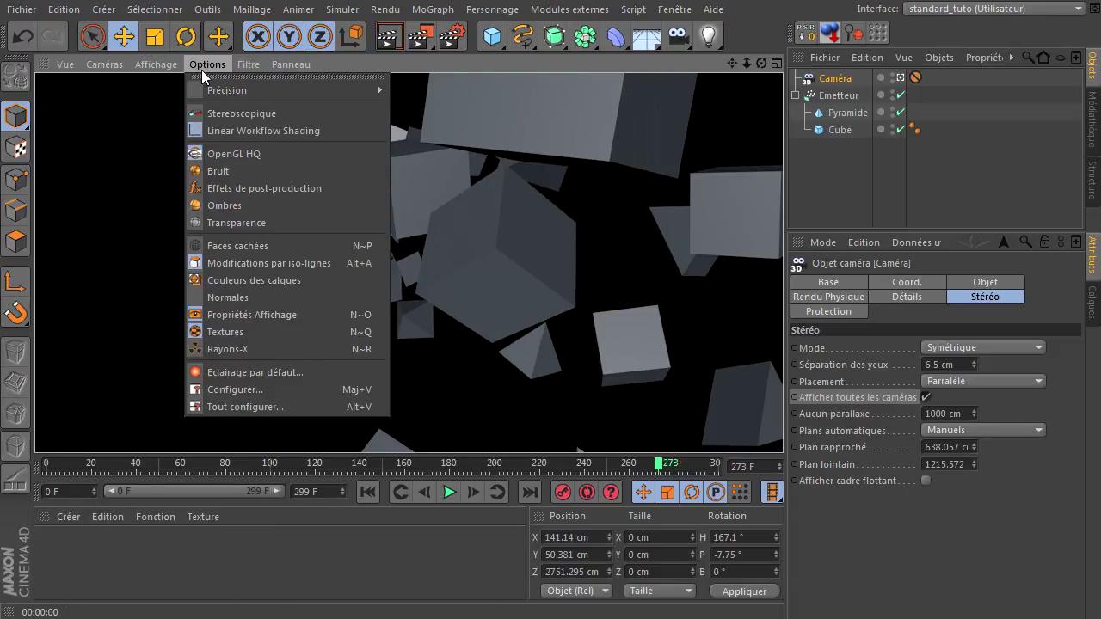
left_click(234, 116)
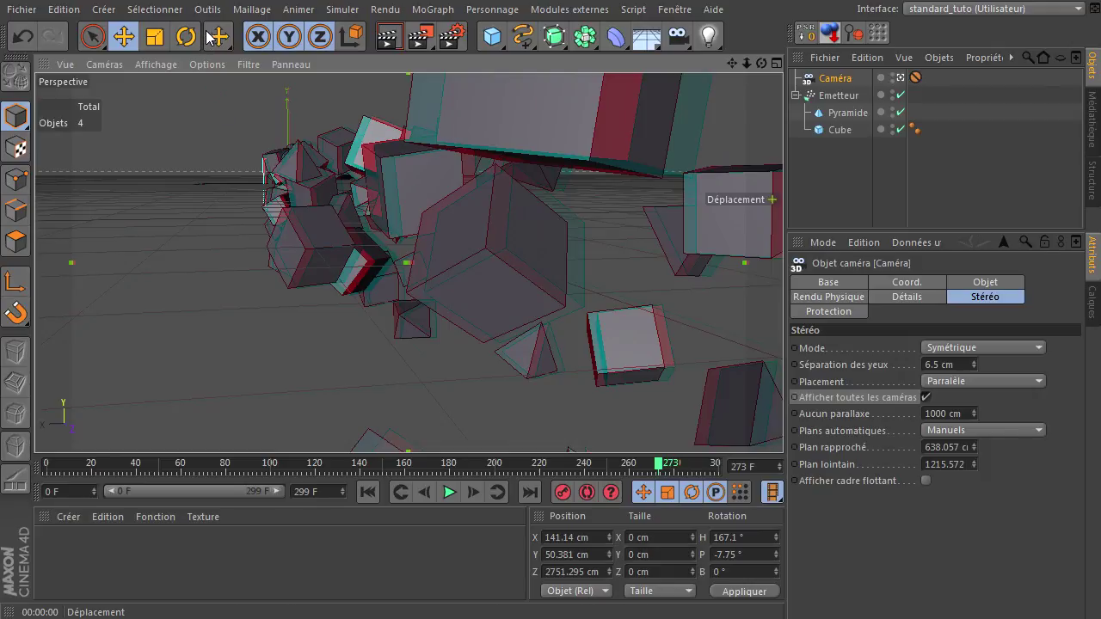
left_click(200, 65)
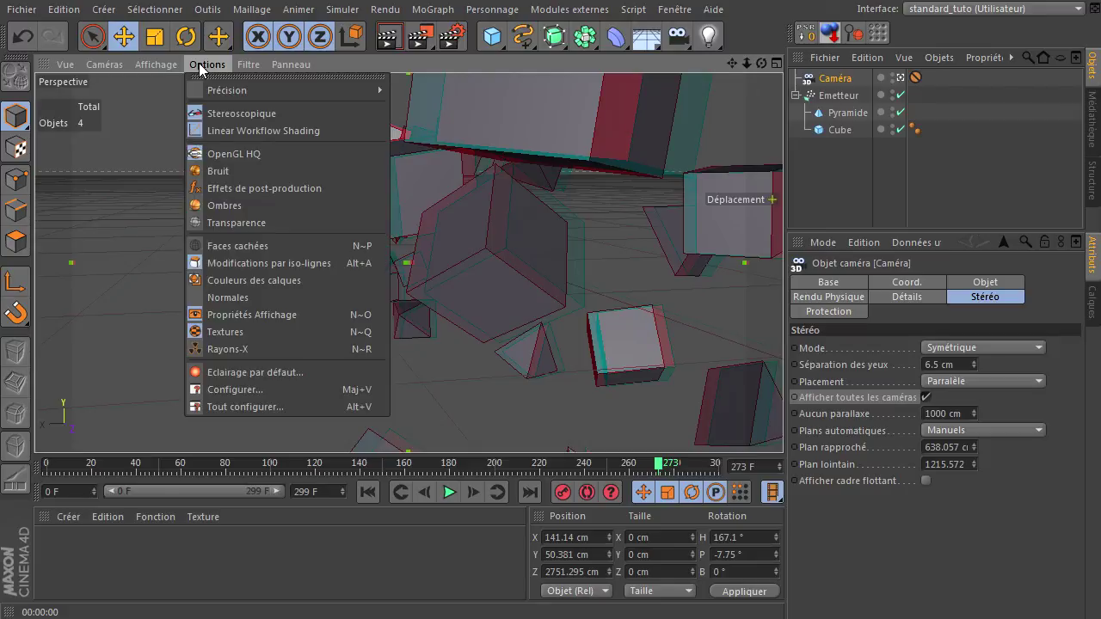
left_click(211, 113)
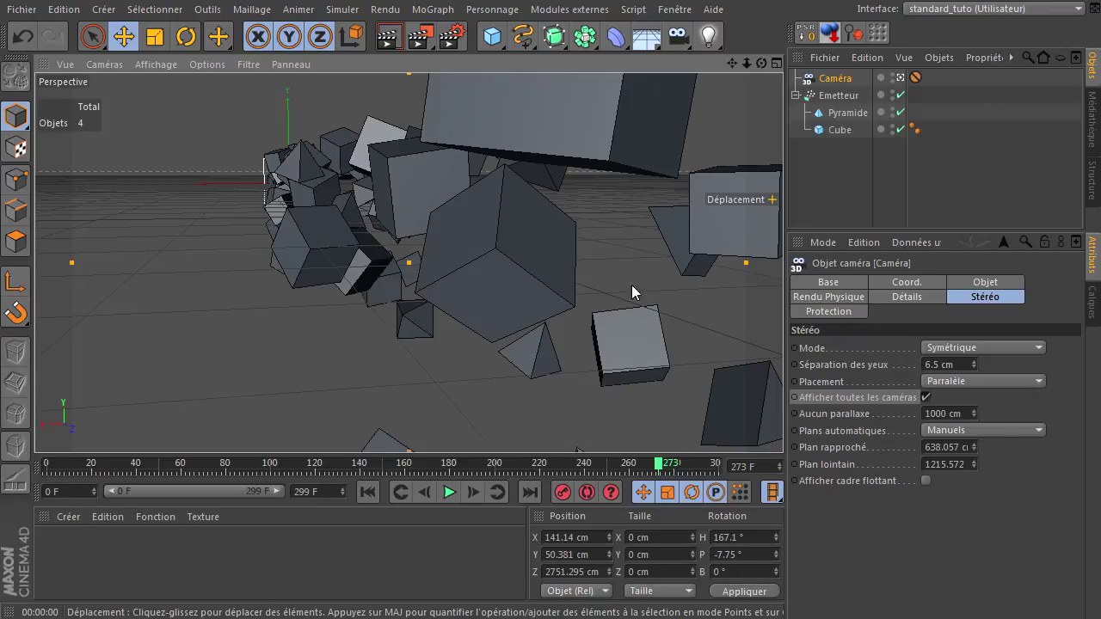
Render the camera view in the viewport again and review the viewport display options without changing them
left_click(387, 39)
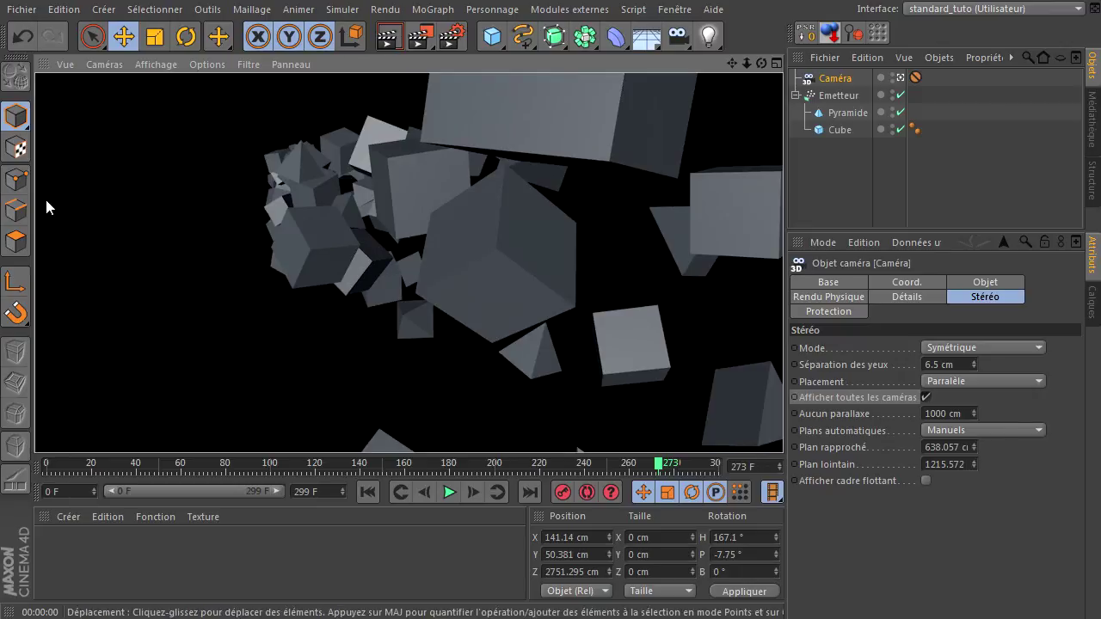
left_click(214, 66)
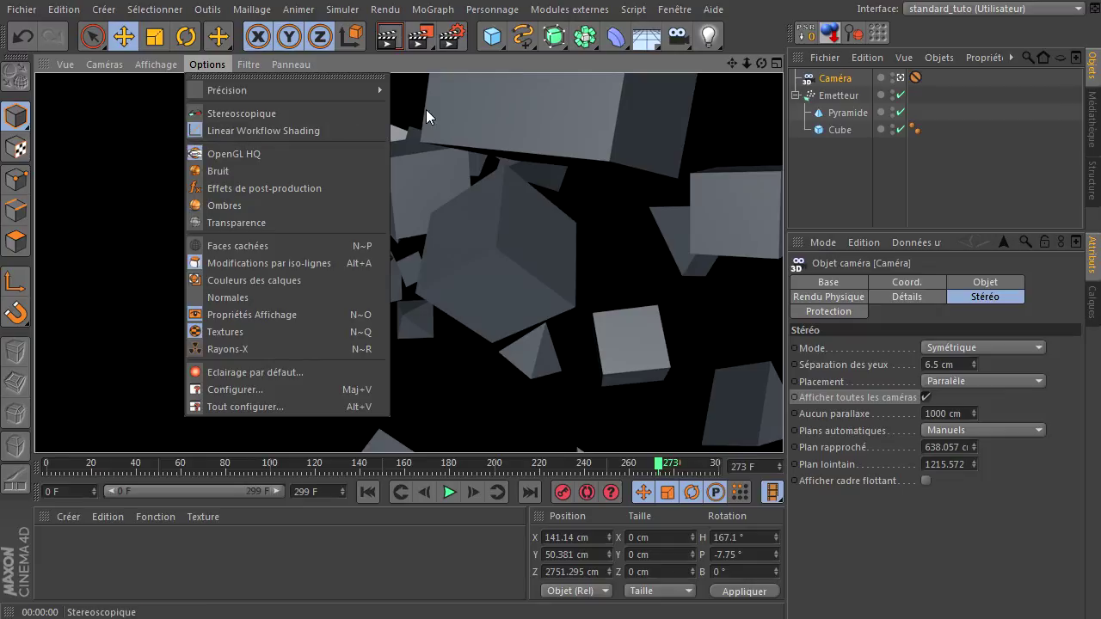
left_click(762, 41)
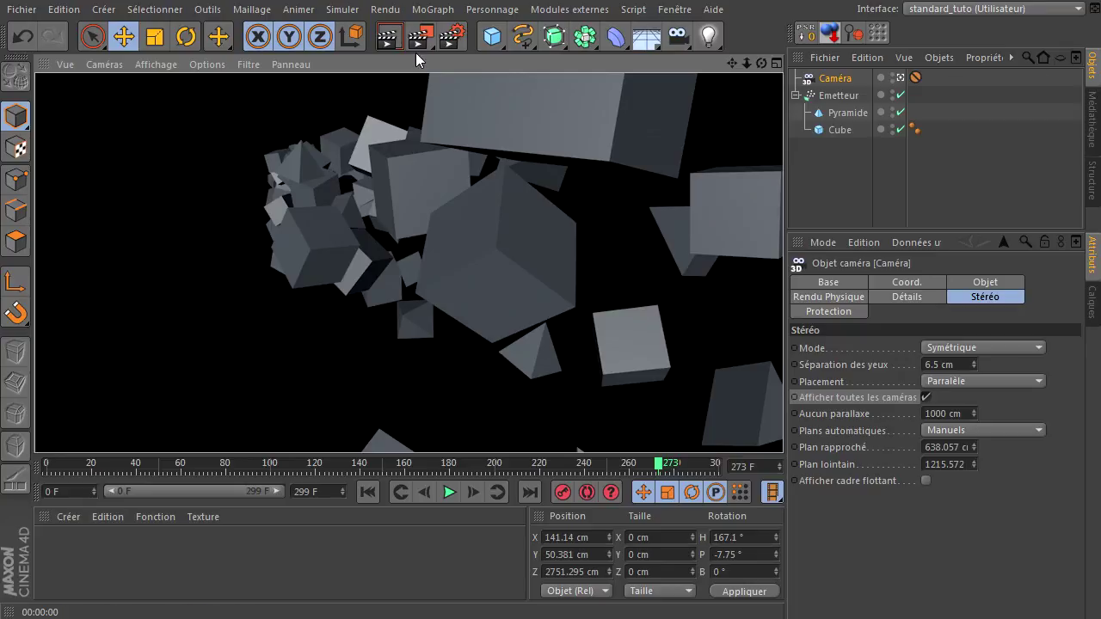
Set the render output's frame range to Image courante and disable saving of the standard image
left_click(455, 42)
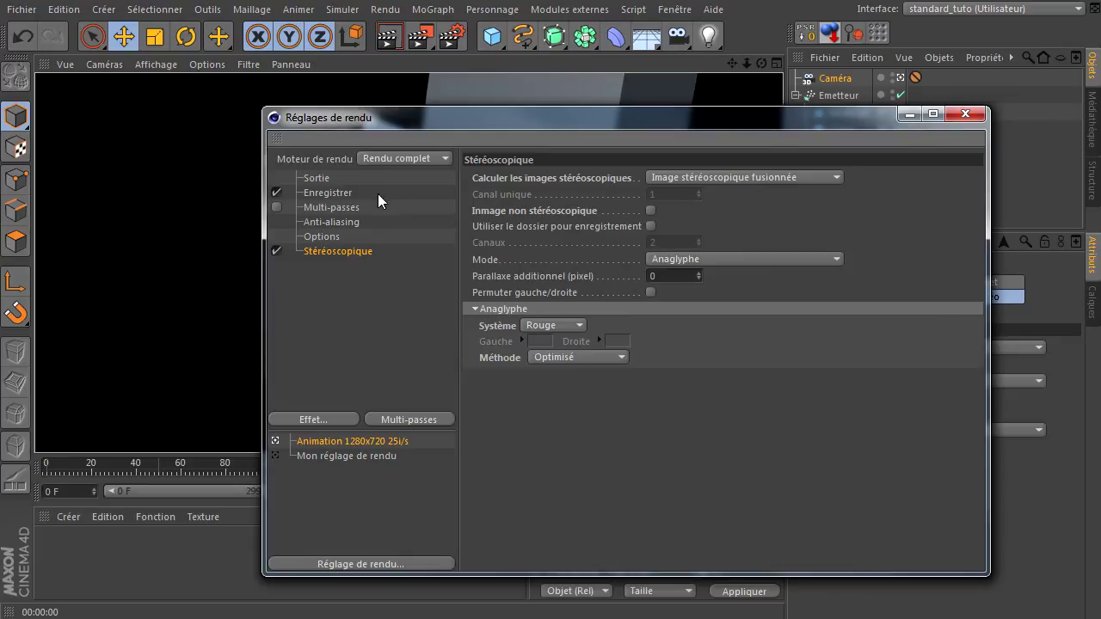
left_click(313, 180)
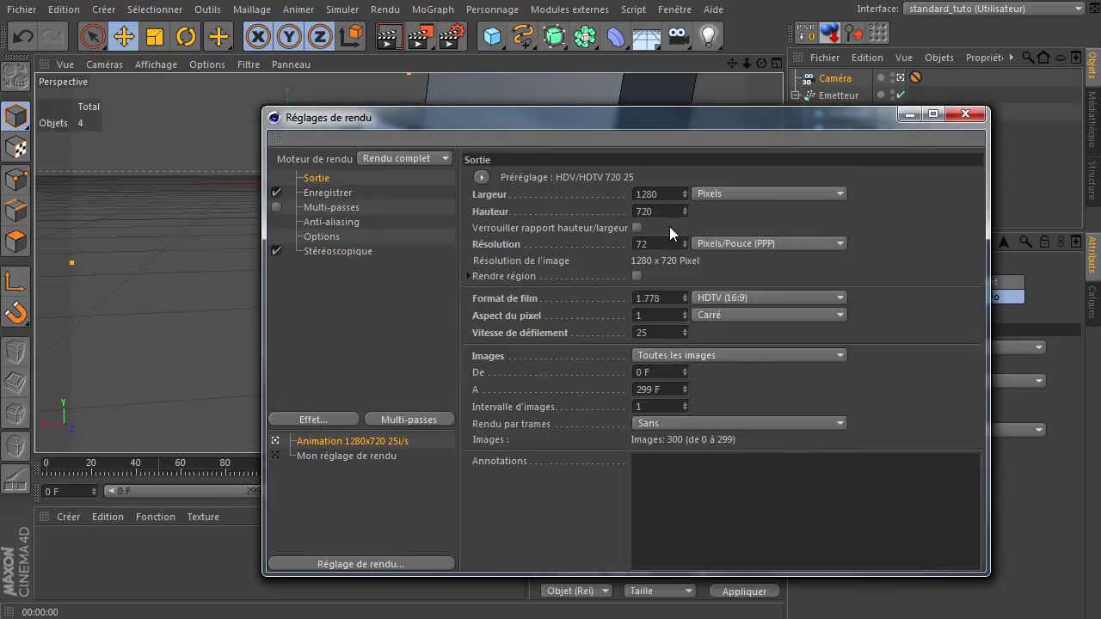
left_click(690, 355)
left_click(680, 392)
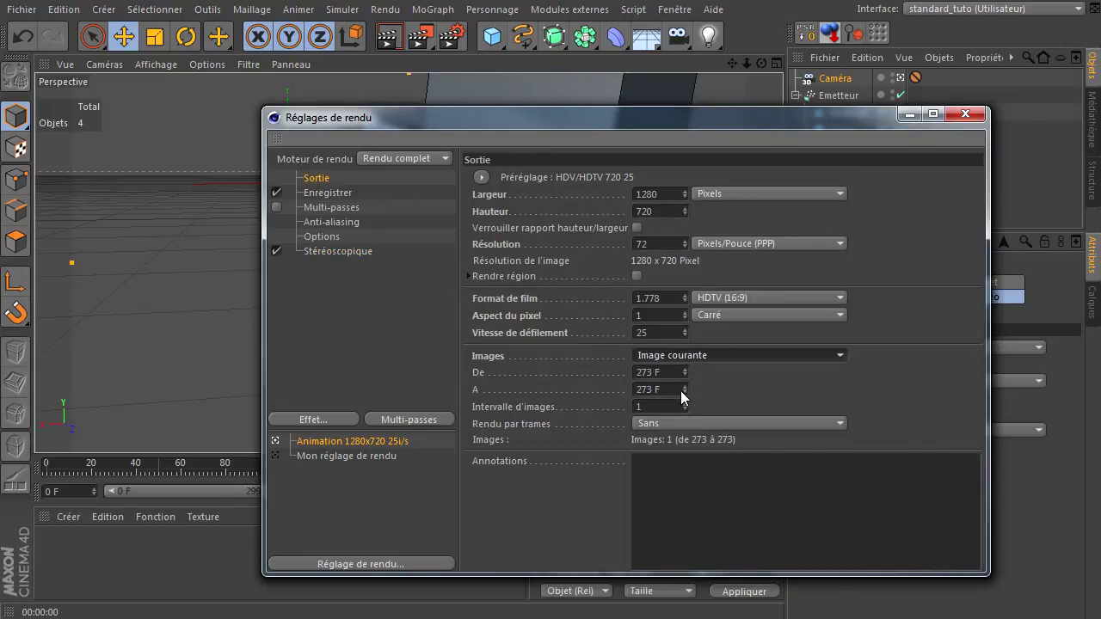
left_click(310, 192)
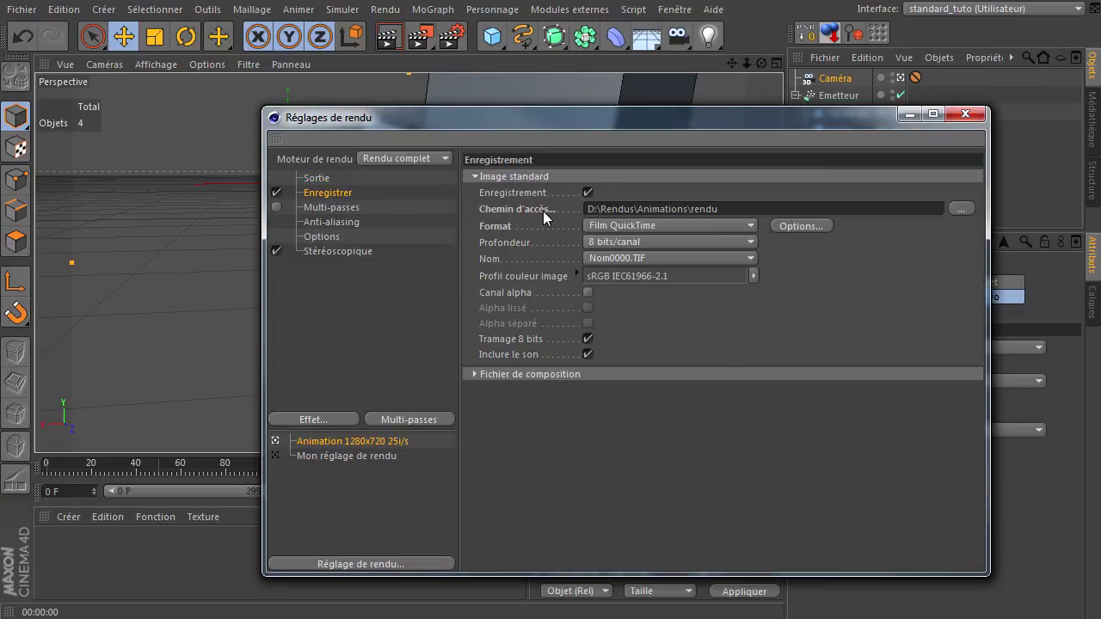
left_click(589, 193)
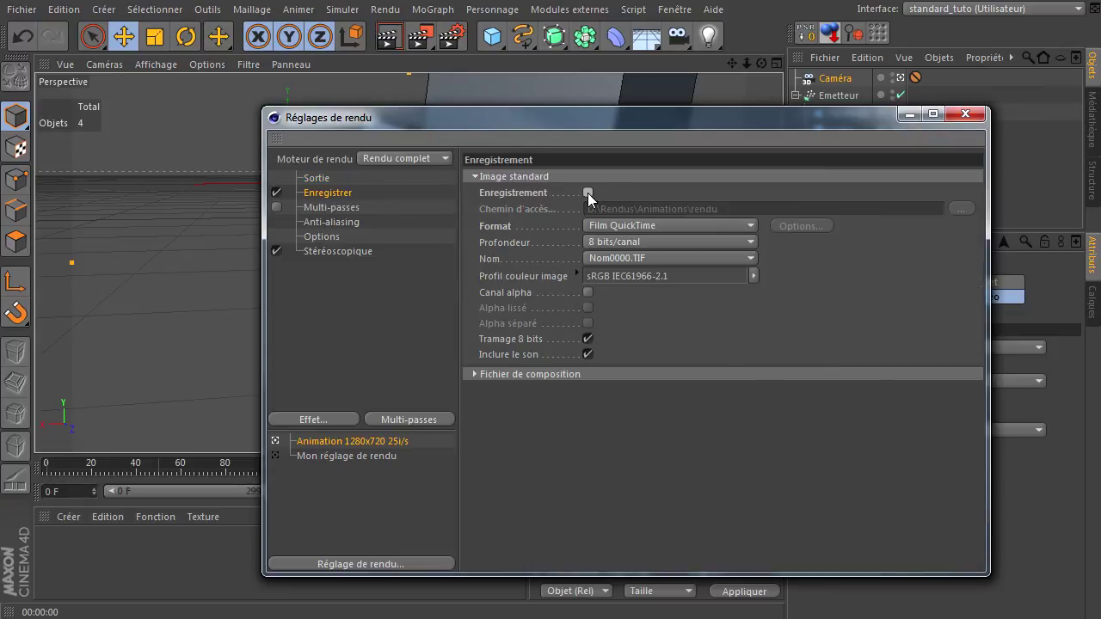
Check the stereoscopic render settings, close them and render the current frame as an anaglyph to the image viewer
left_click(325, 250)
left_click(965, 113)
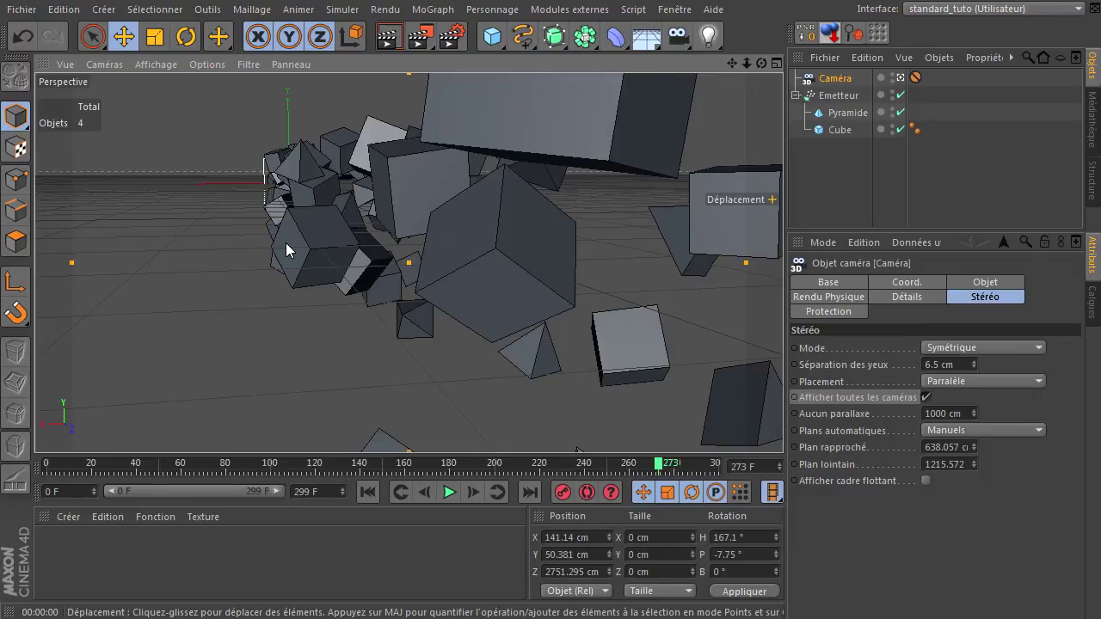
left_click(422, 38)
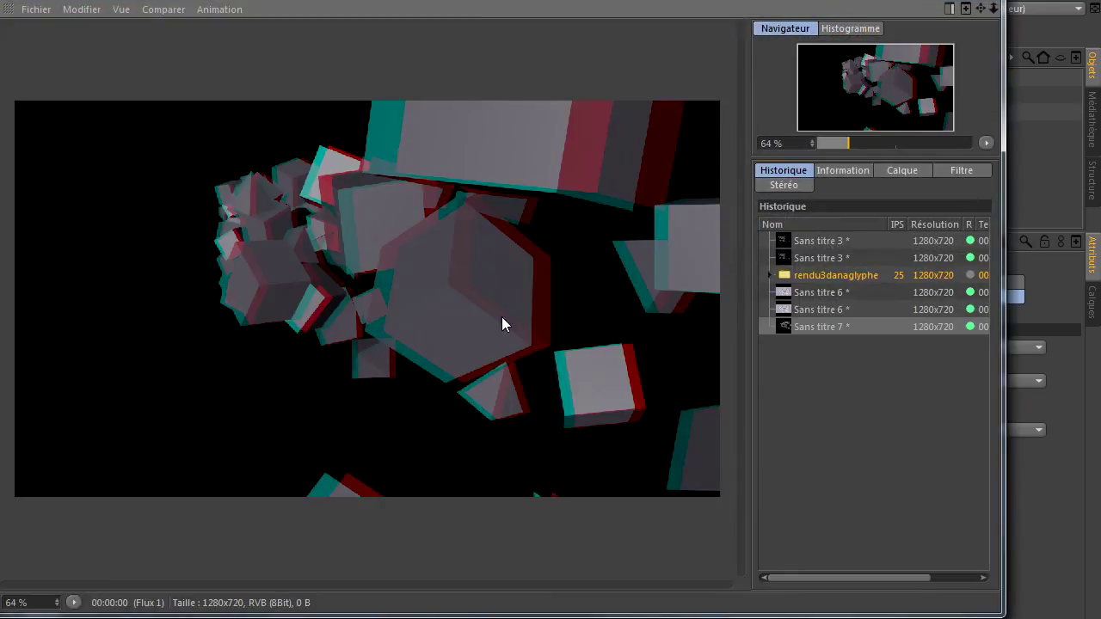
Play the rendered rendu3danaglyphe animation from its first frame, pause it and reselect the Sans titre 7 still render
left_click(831, 276)
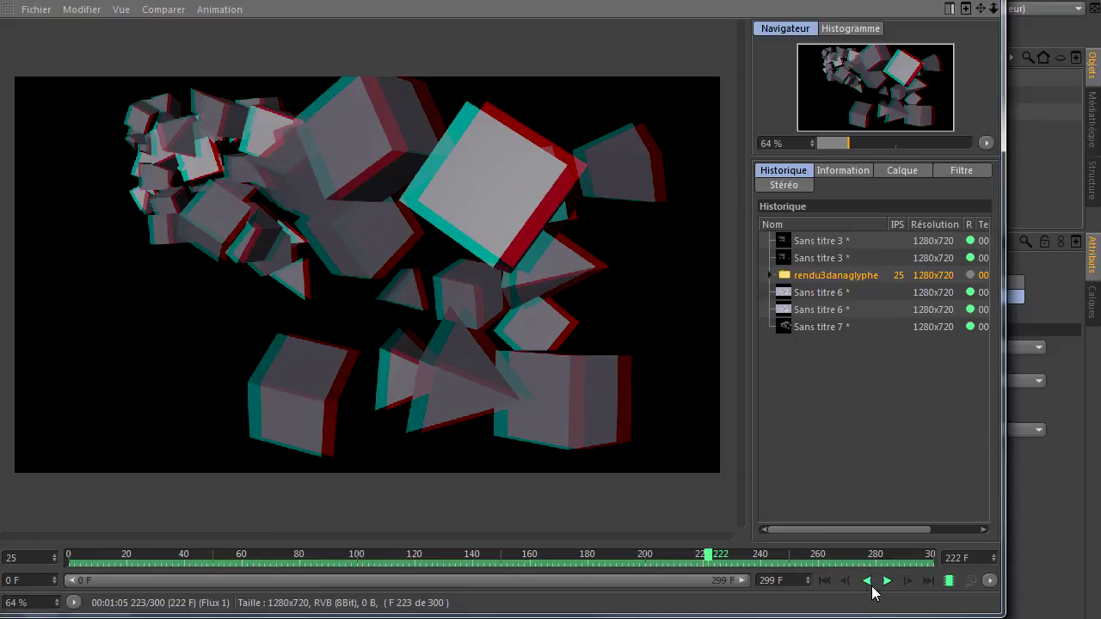
left_click(825, 580)
left_click(888, 581)
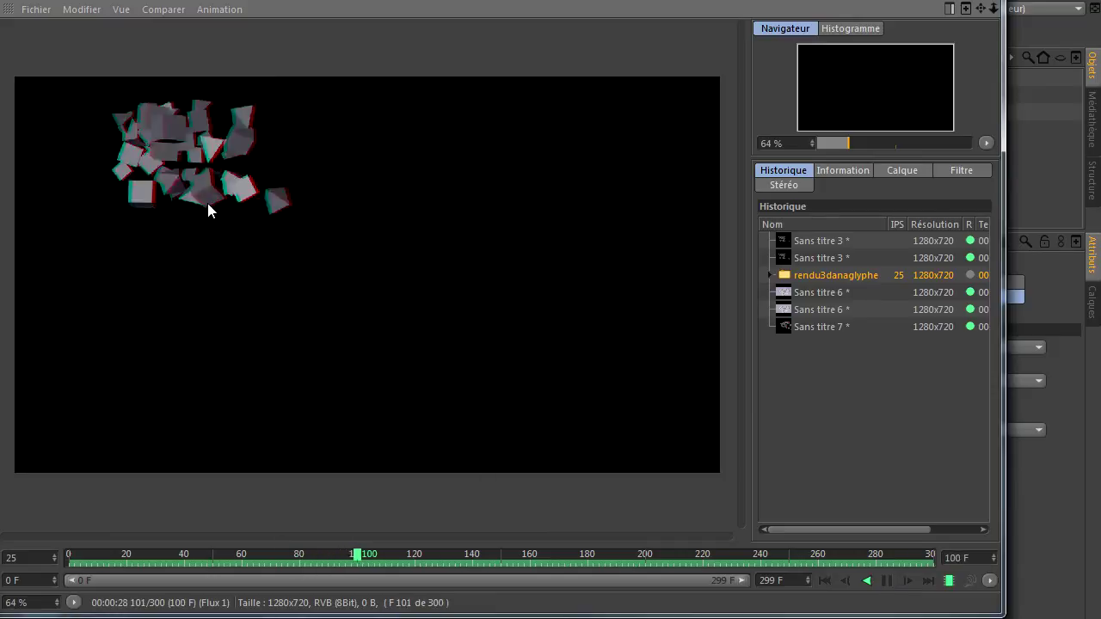
left_click(888, 581)
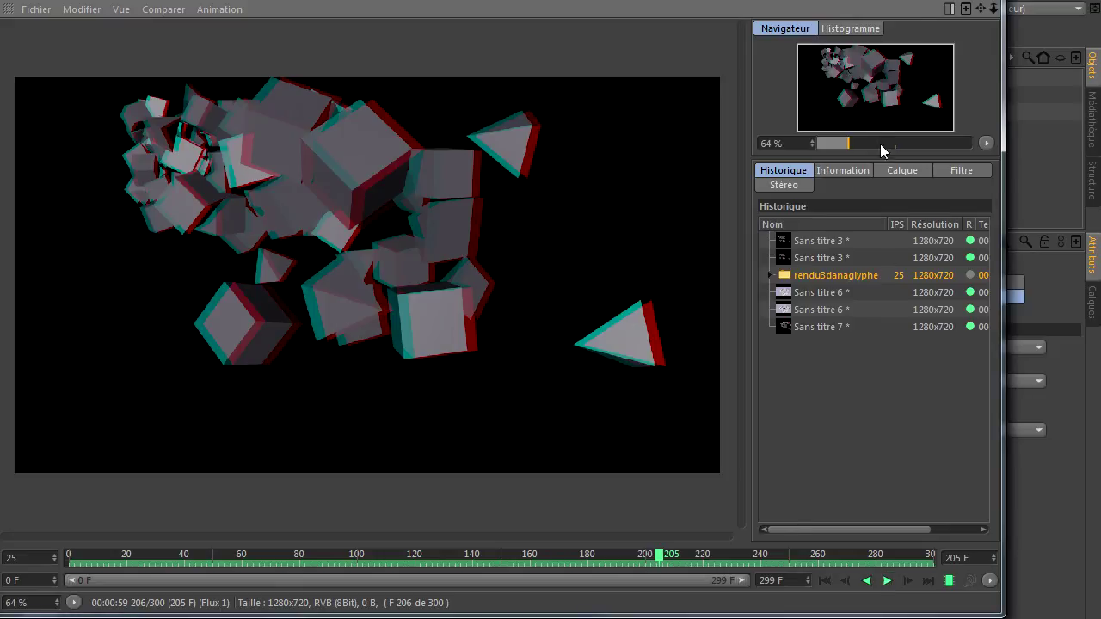
left_click(819, 329)
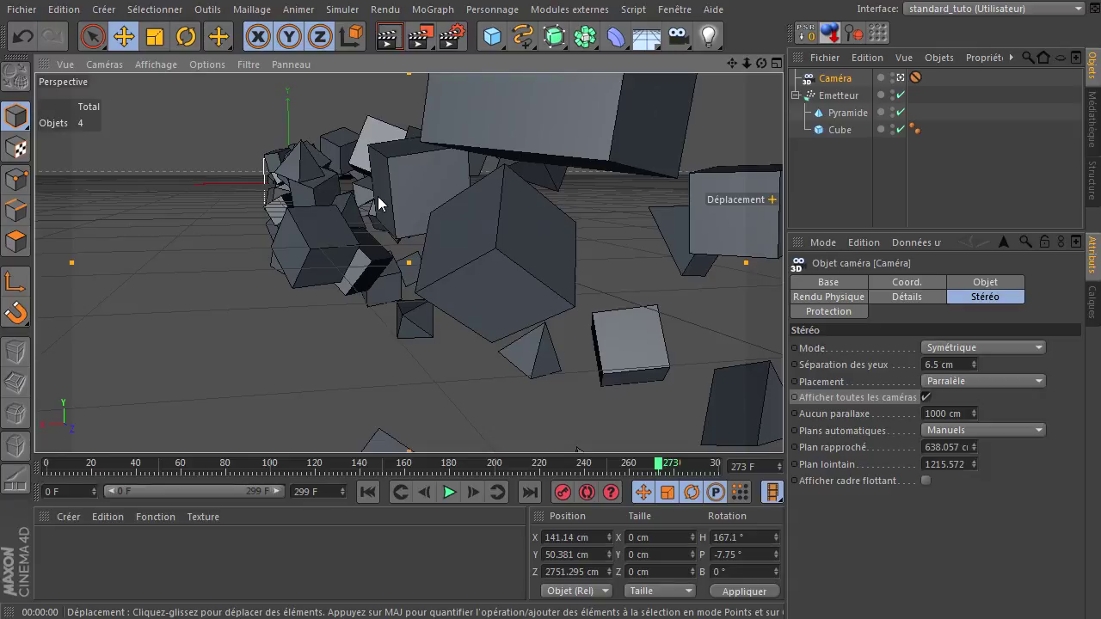
Review the stereo camera's Placement and Plans automatiques choices without changing them
left_click_drag(680, 36, 825, 153)
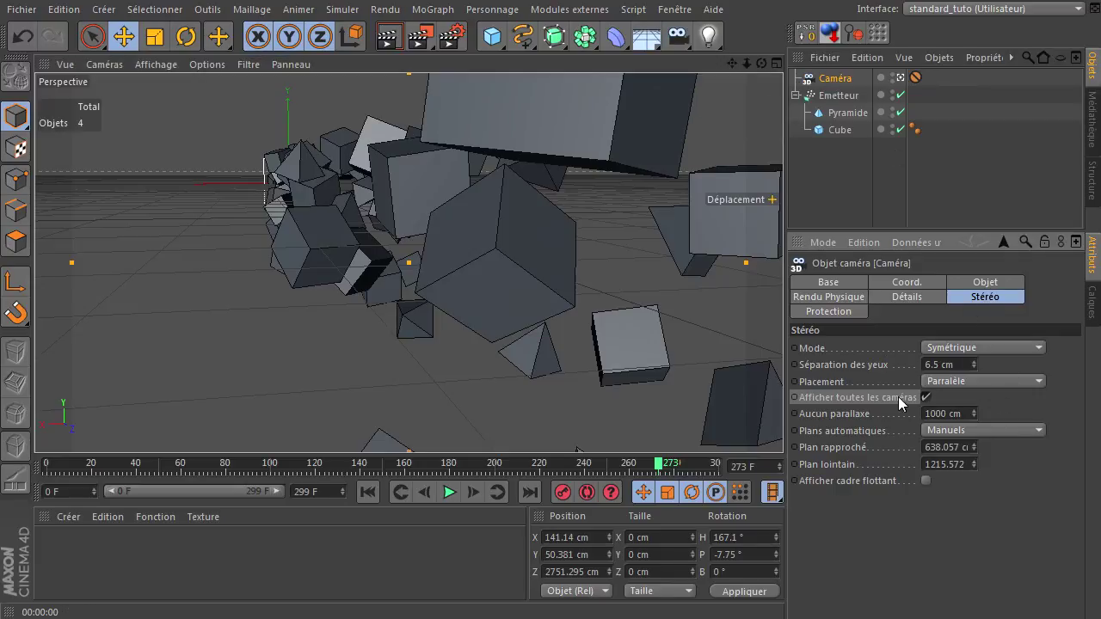
left_click(957, 382)
left_click(957, 382)
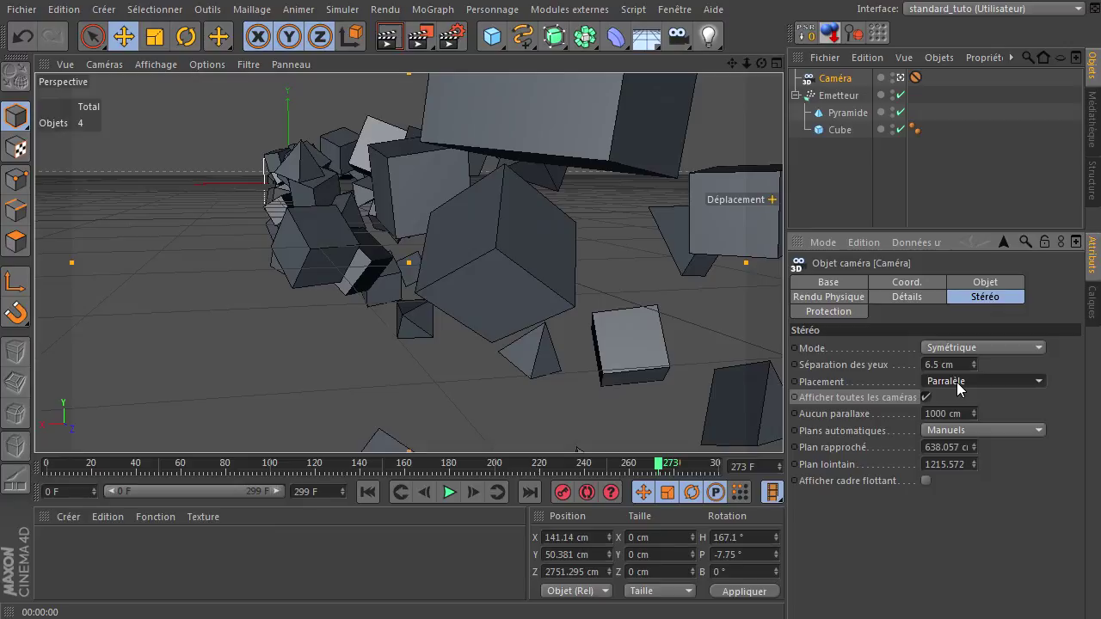
left_click(979, 428)
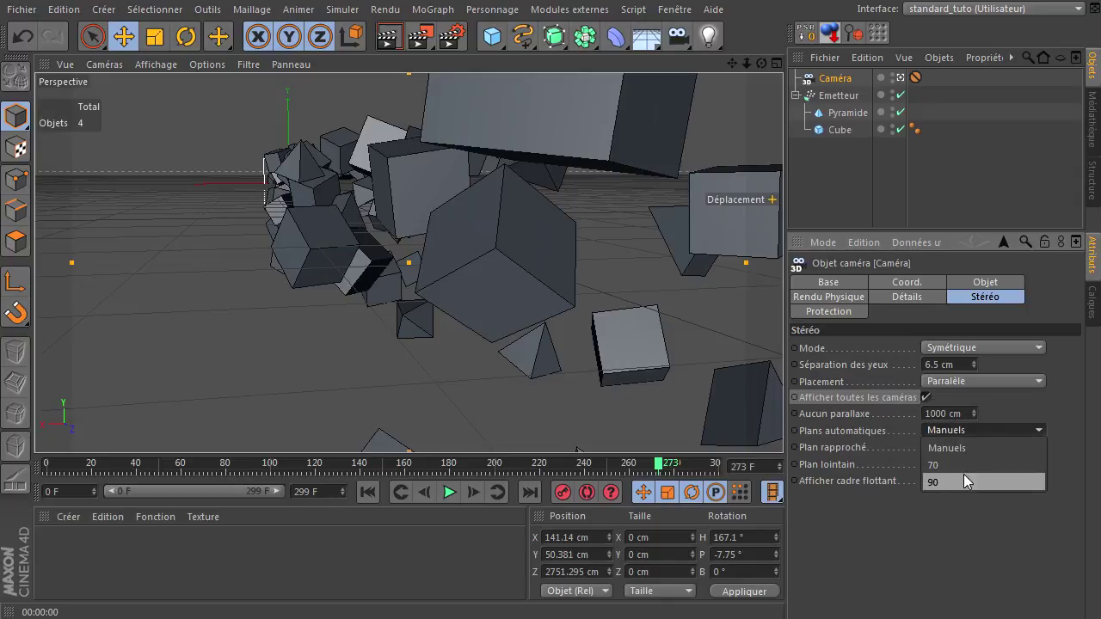
left_click(842, 557)
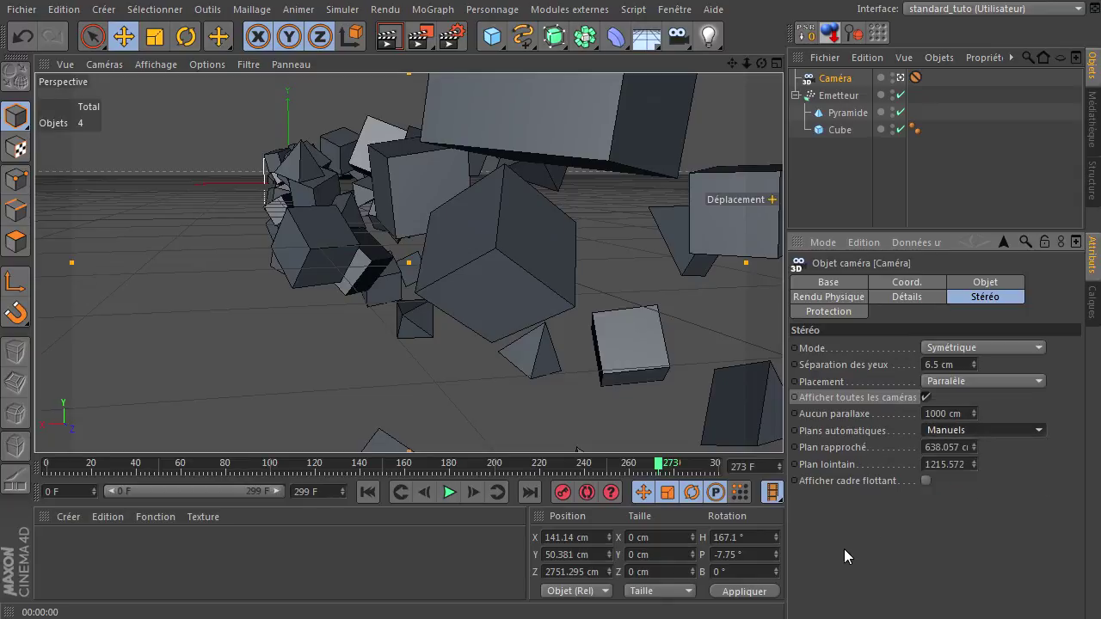
Review the render settings for merged stereoscopic anaglyph output and the viewport's Stereoscopique option, leaving both as they are
left_click(458, 43)
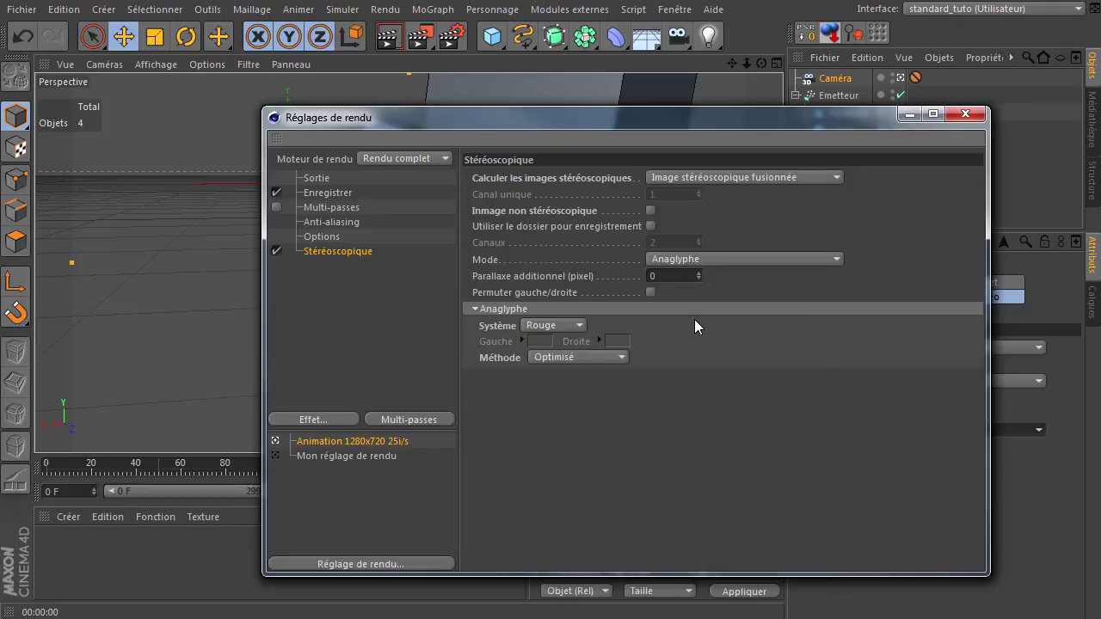
left_click(966, 115)
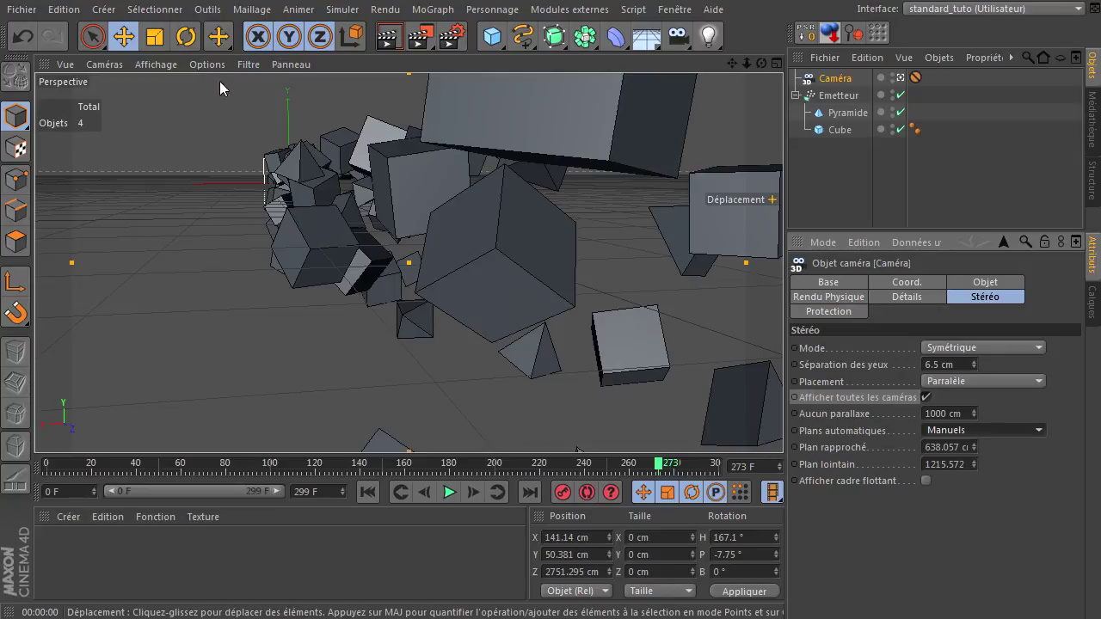
left_click(193, 64)
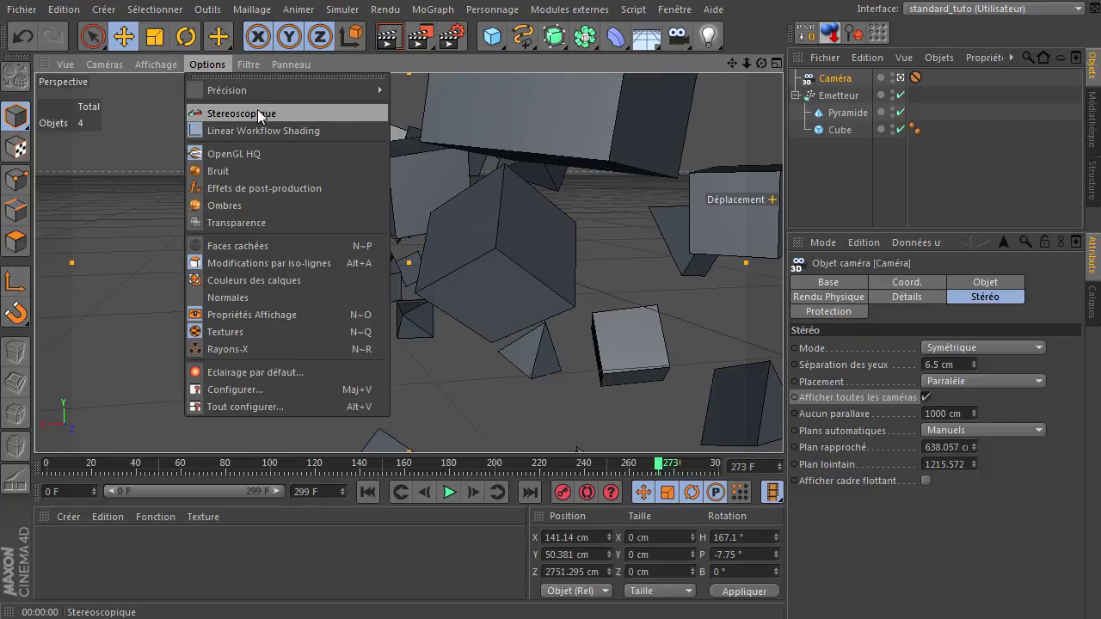
key("Escape")
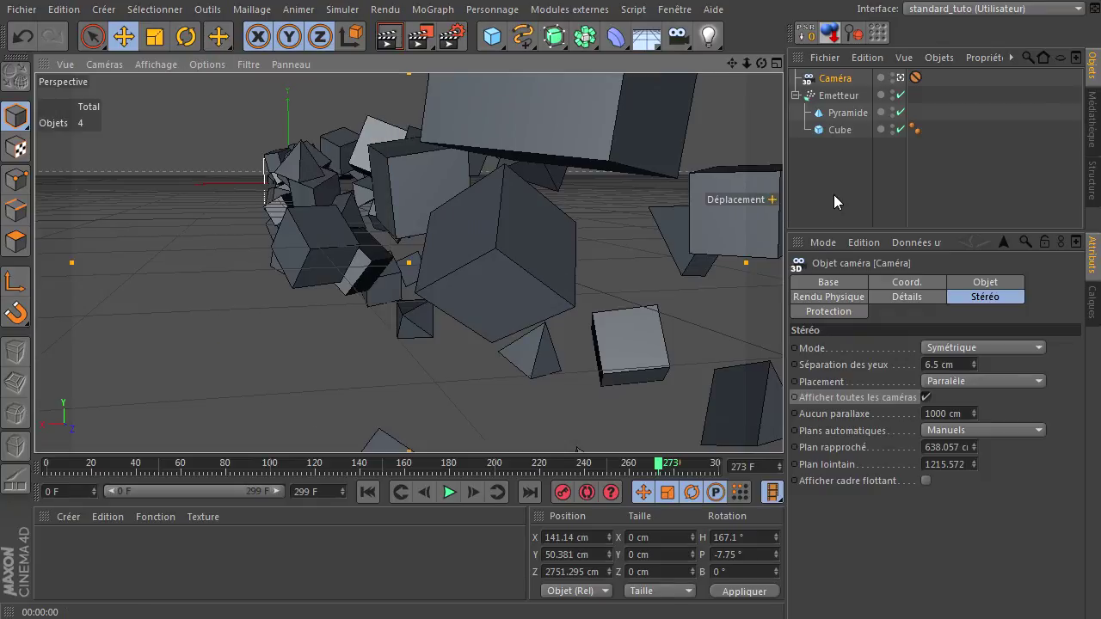